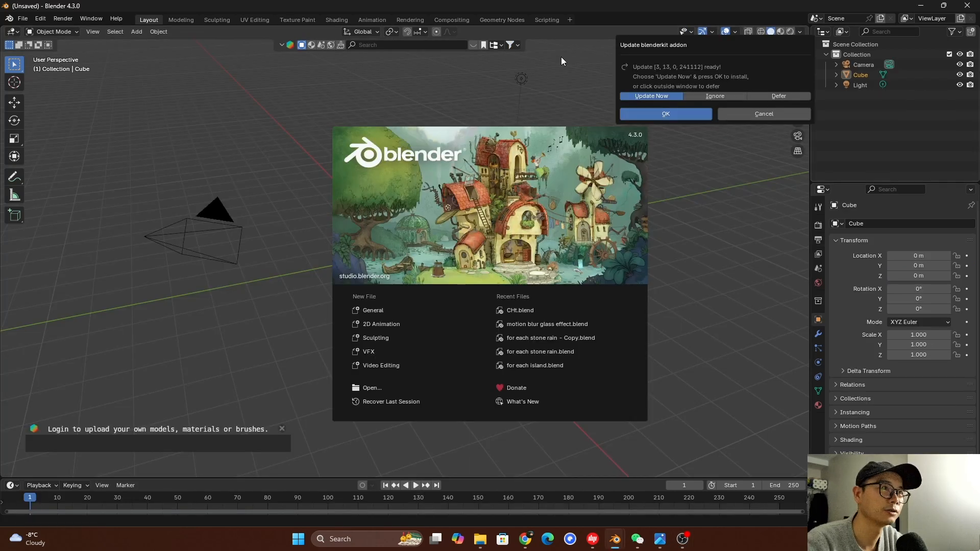
Dismiss the add-on update prompt and splash screen, and add a Bevel modifier to the default cube
click(724, 223)
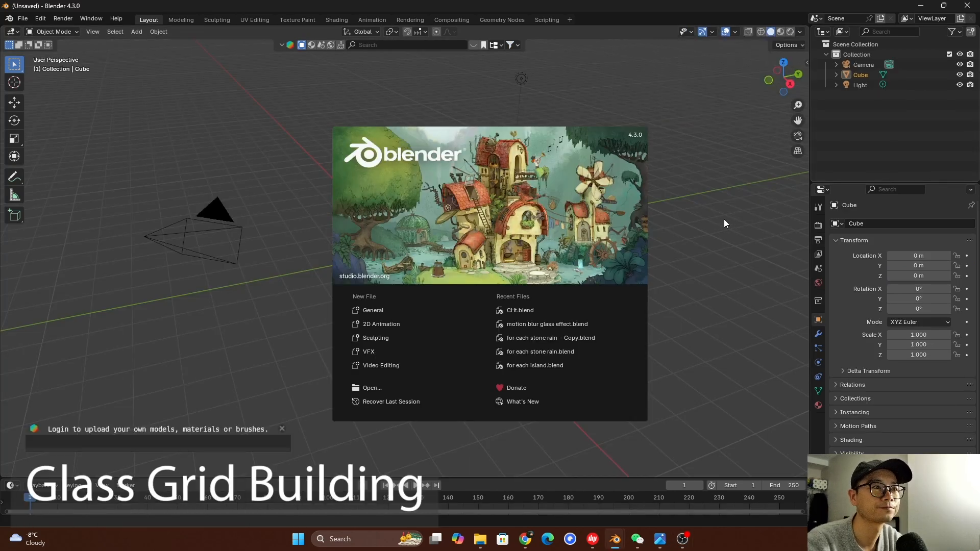
click(724, 224)
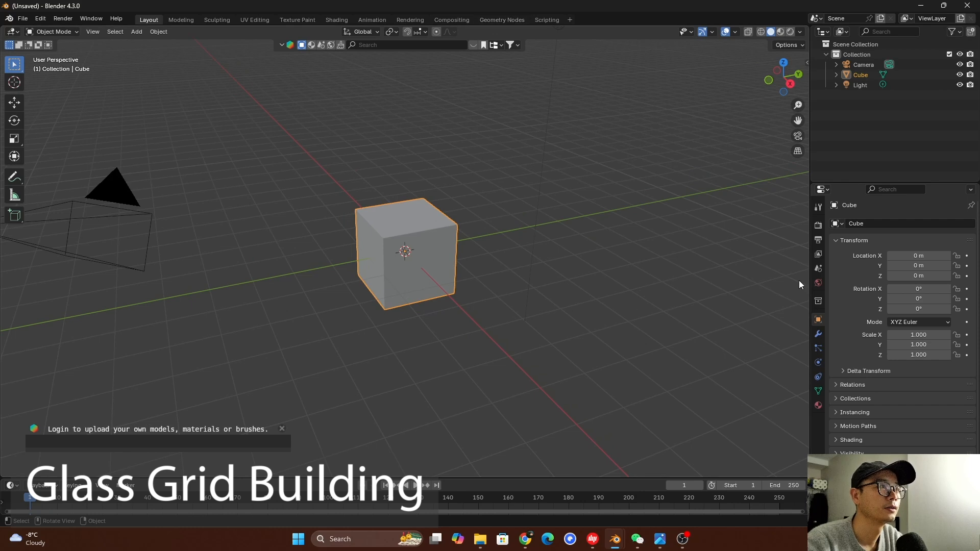
click(818, 333)
click(859, 223)
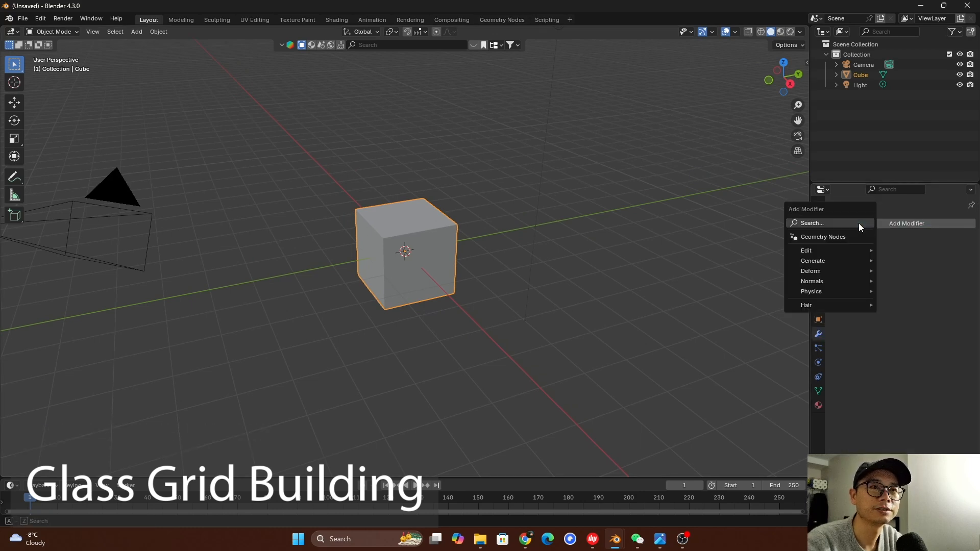
mouse_move(830, 259)
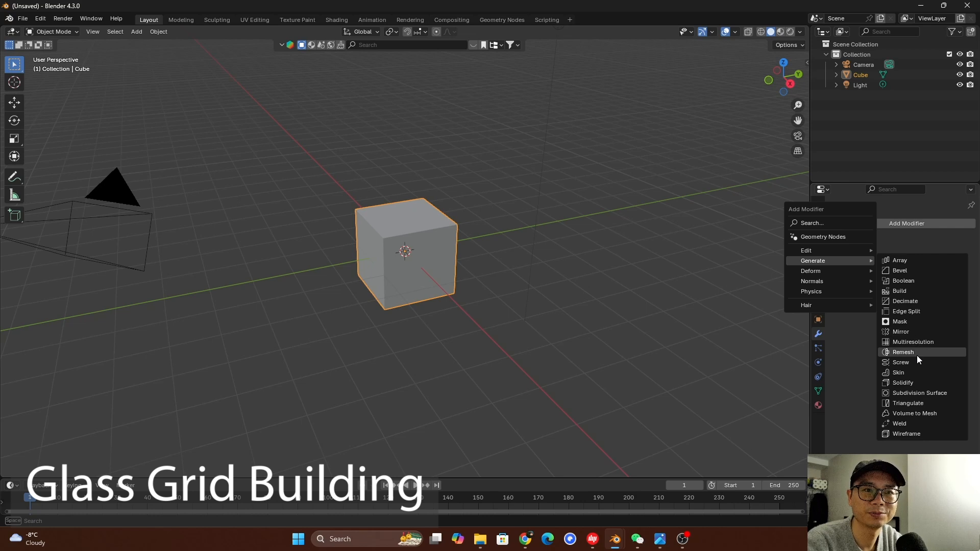
click(910, 272)
middle_drag(427, 224, 599, 265)
scroll(414, 251, up, 2)
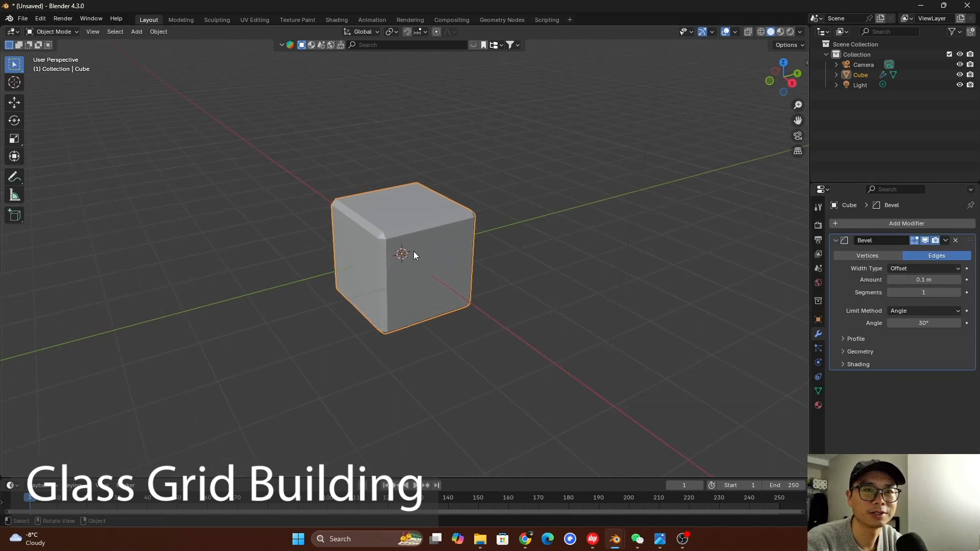
Set the cube's Bevel modifier to 3 segments
click(922, 292)
text(3)
key(Return)
mouse_move(397, 237)
middle_down()
mouse_move(405, 207)
mouse_move(402, 225)
middle_up()
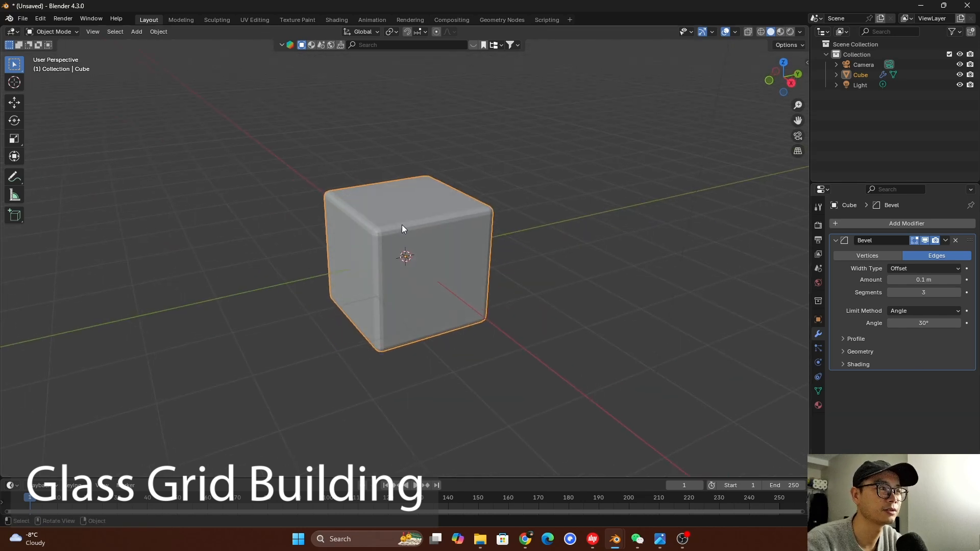
Create a new geometry node tree on the cube in the Geometry Nodes workspace and spread Group Input and Group Output far apart
click(513, 20)
drag(498, 251, 493, 207)
click(414, 215)
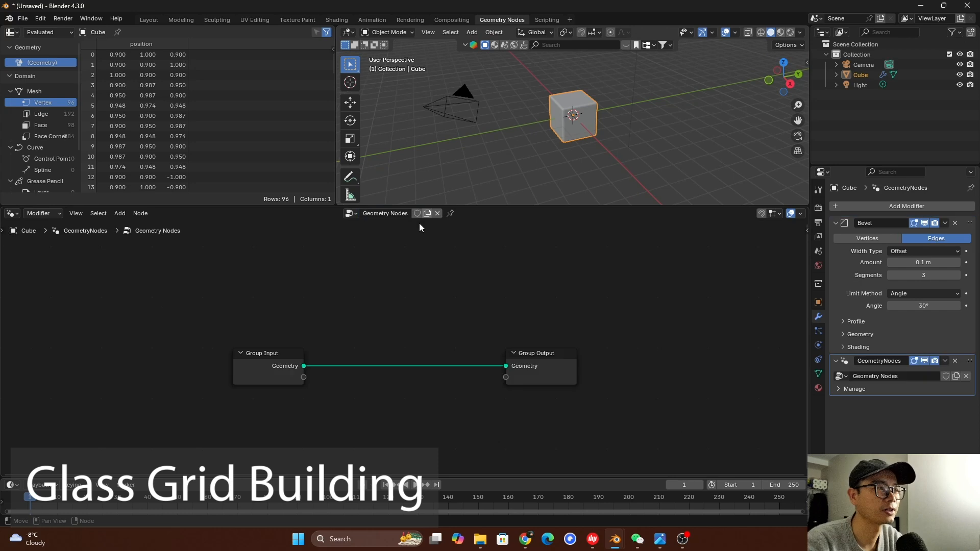
drag(262, 371, 60, 348)
click(539, 362)
drag(538, 364, 742, 355)
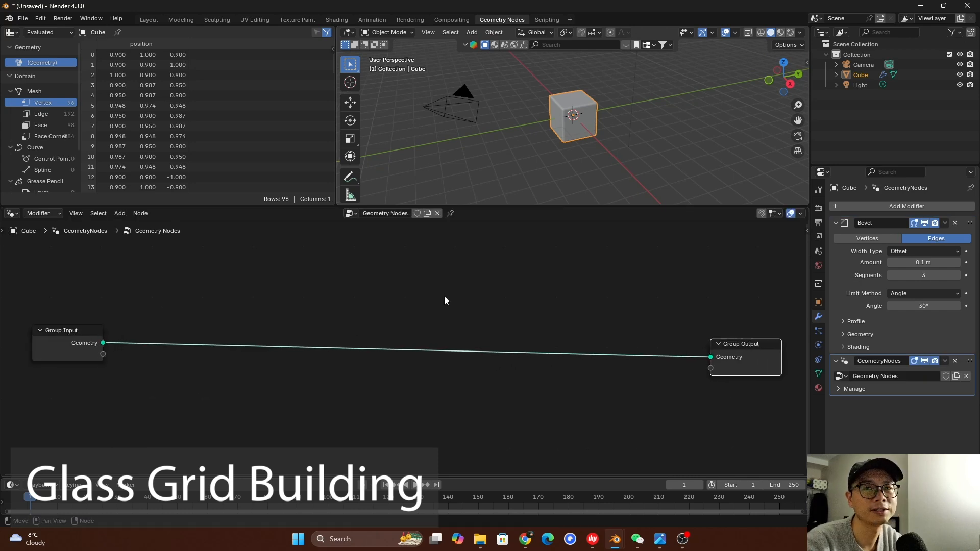
Add a Grid mesh primitive node and place it above the link between Group Input and Group Output
key(shift+a)
click(390, 281)
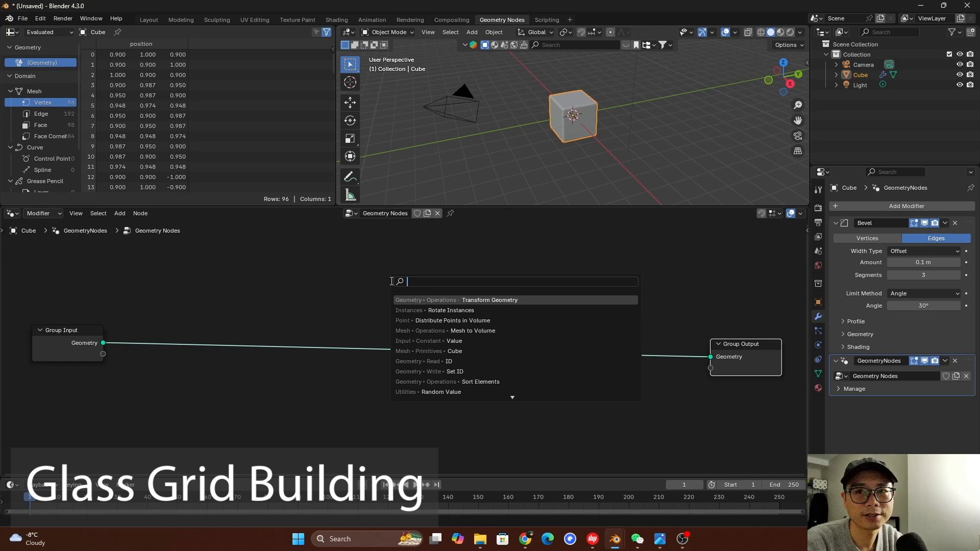
text(grid)
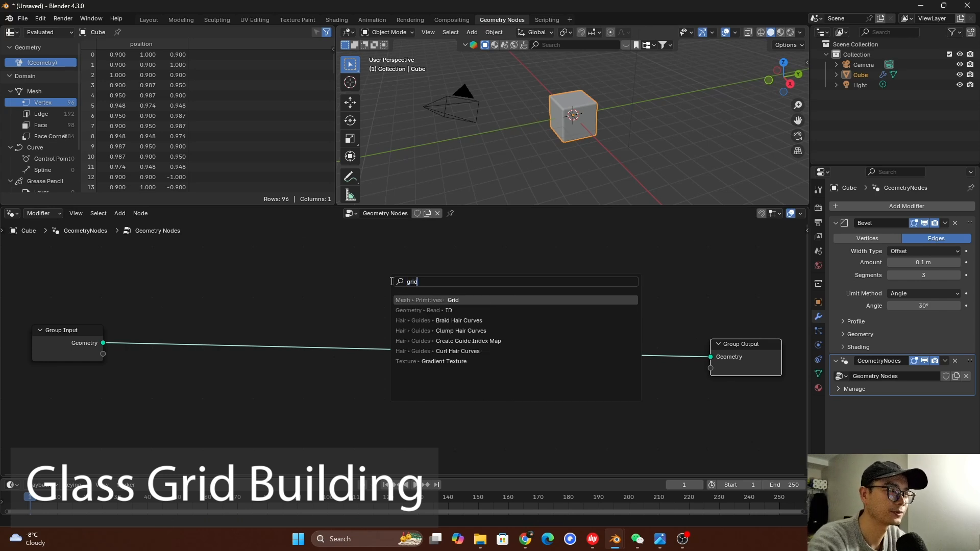
key(Return)
click(294, 279)
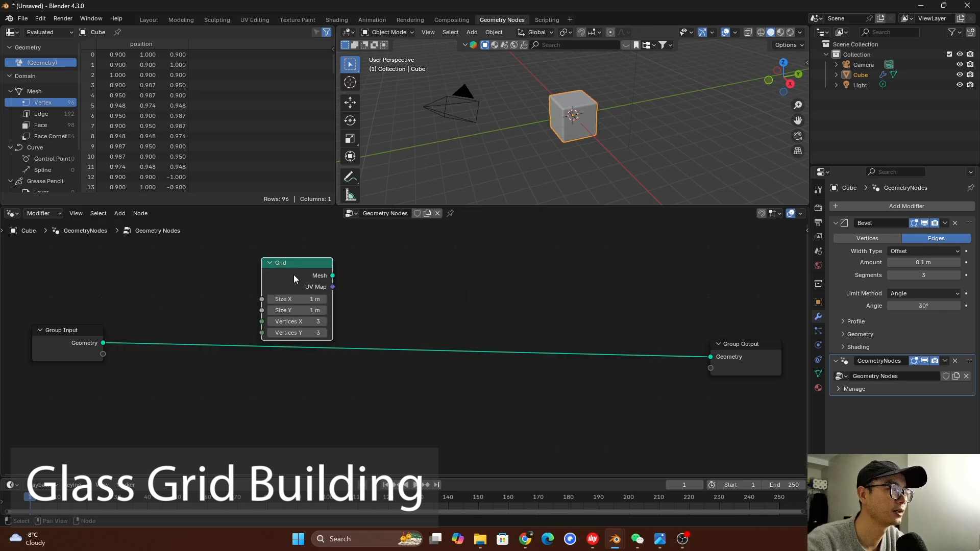
Insert an Instance on Points node before Group Output and connect the Grid's Mesh to its Points input
key(shift+a)
click(447, 243)
text(inst)
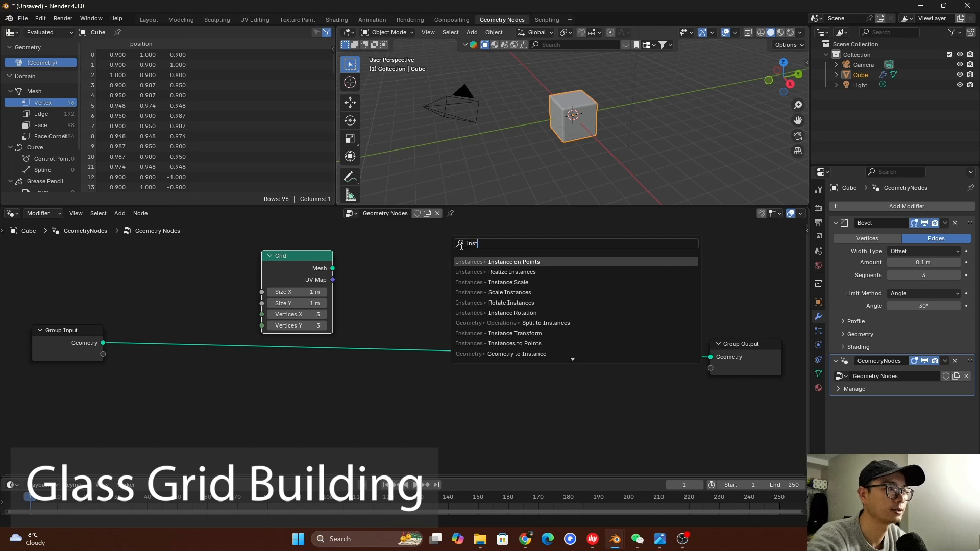
key(Return)
click(368, 246)
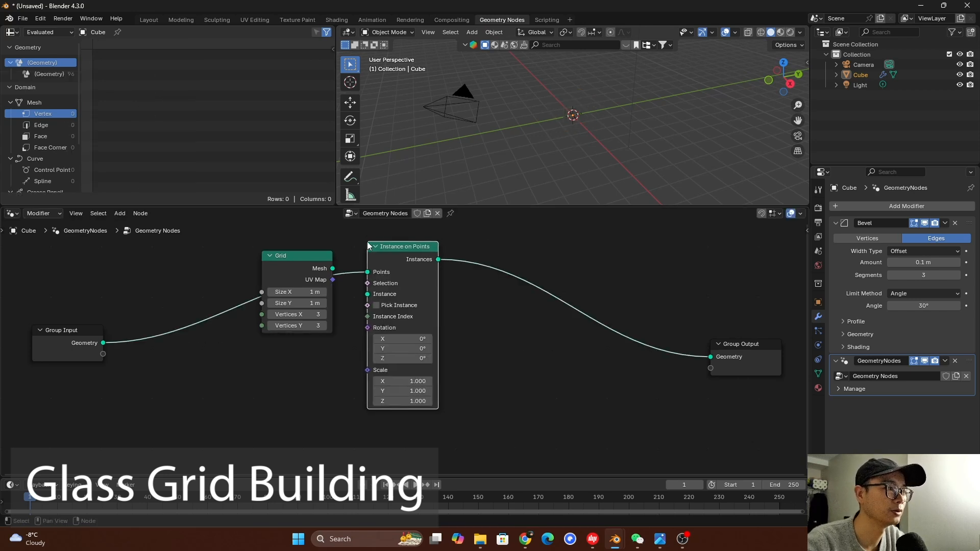
drag(332, 268, 370, 275)
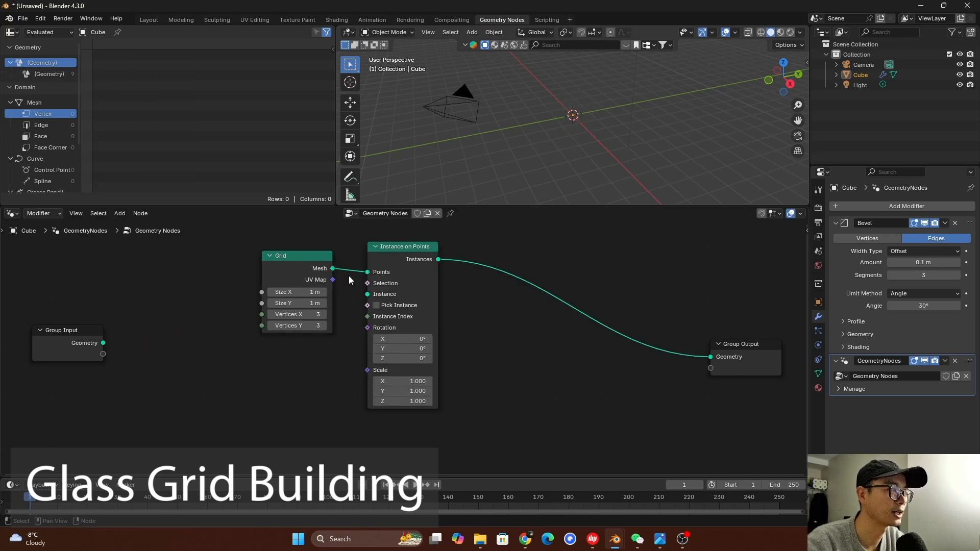
Feed the Group Input geometry into Instance on Points as the Instance, and set the instance scale to 0.5 on all axes
drag(94, 342, 319, 401)
drag(362, 296, 367, 294)
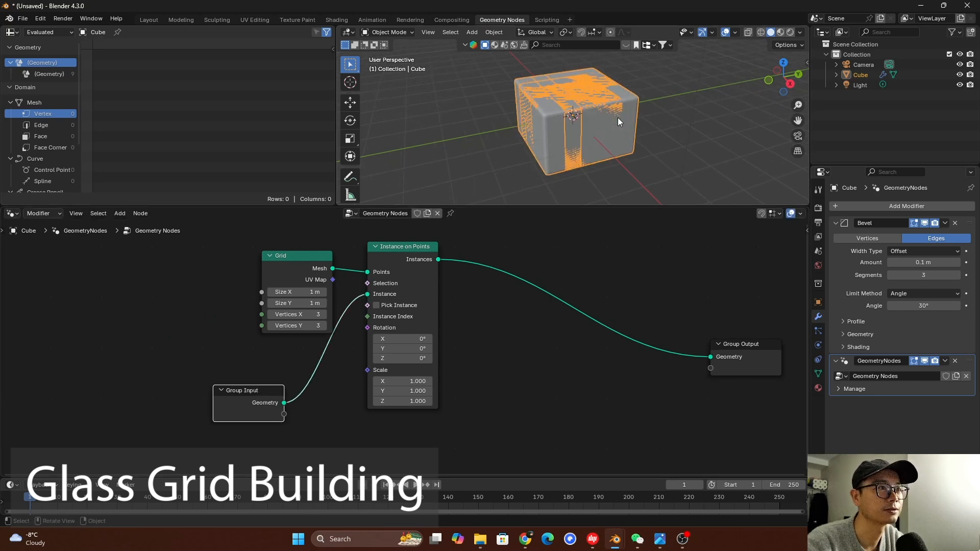
drag(249, 391, 244, 389)
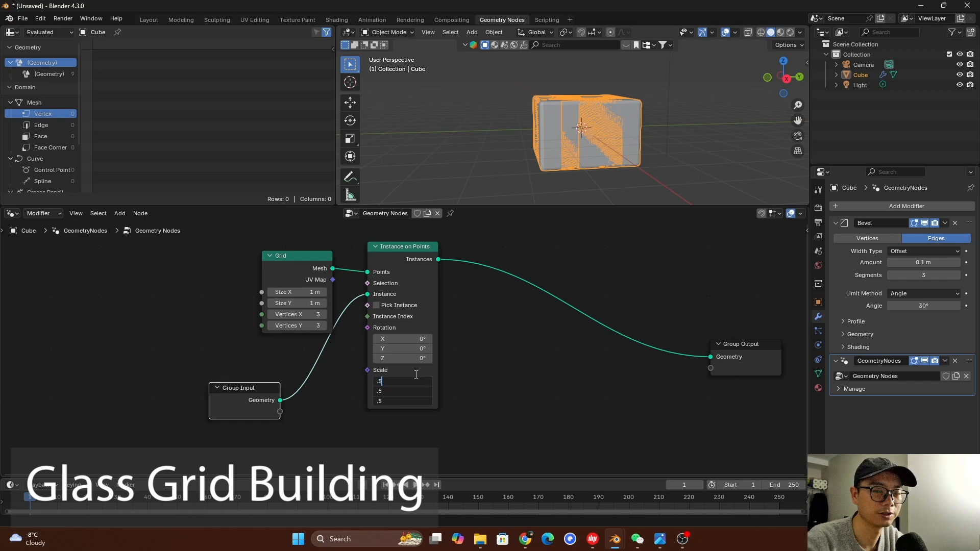
key(Return)
middle_drag(562, 108, 562, 174)
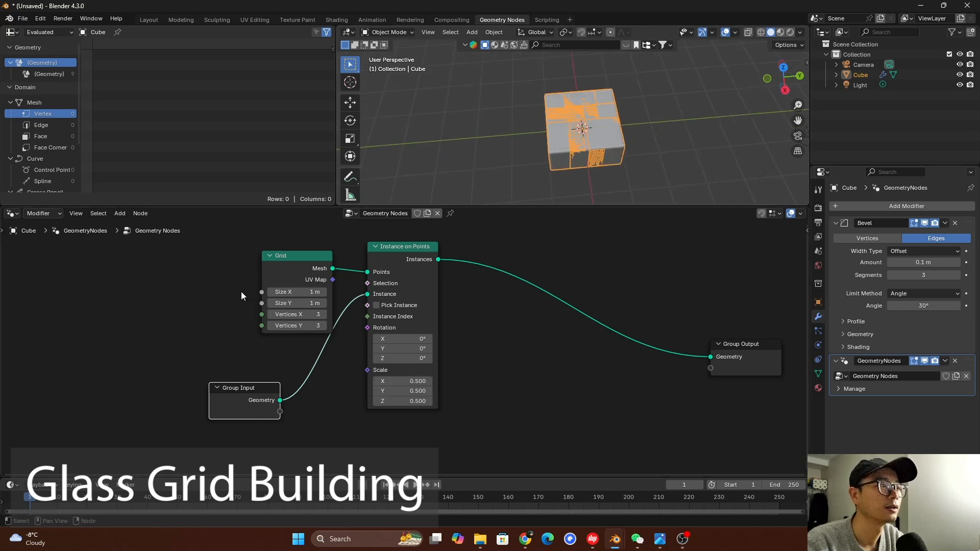
Set the Grid node's Size X and Size Y to 2 m each
middle_drag(242, 292, 307, 297)
scroll(317, 299, up, 1)
click(363, 296)
click(349, 272)
drag(337, 263, 294, 249)
click(331, 283)
text(2)
key(Return)
click(331, 295)
text(2)
key(Return)
middle_drag(619, 137, 615, 115)
scroll(593, 142, down, 3)
scroll(422, 322, down, 3)
middle_drag(427, 323, 407, 322)
drag(327, 285, 321, 281)
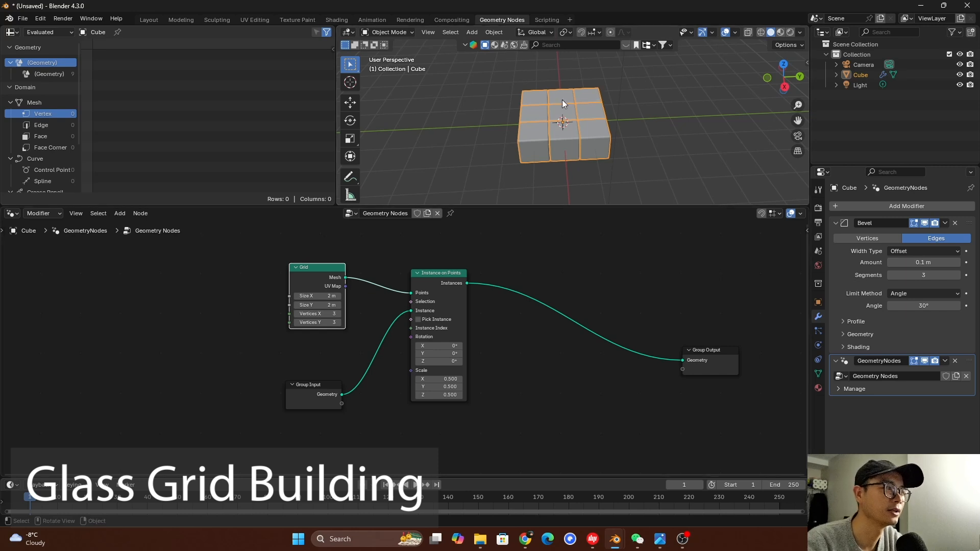
Add an Integer constant node and place it before the Grid node
scroll(397, 241, up, 1)
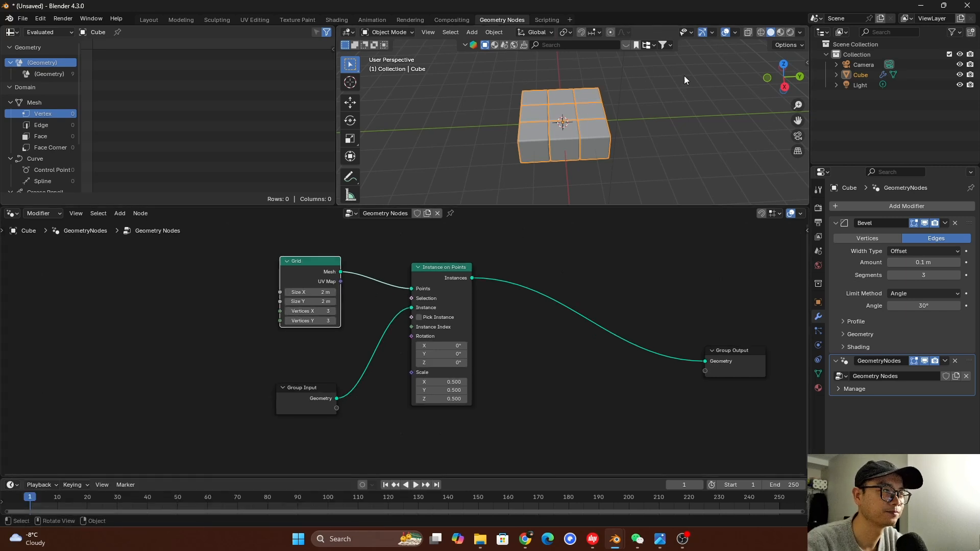
scroll(406, 279, up, 1)
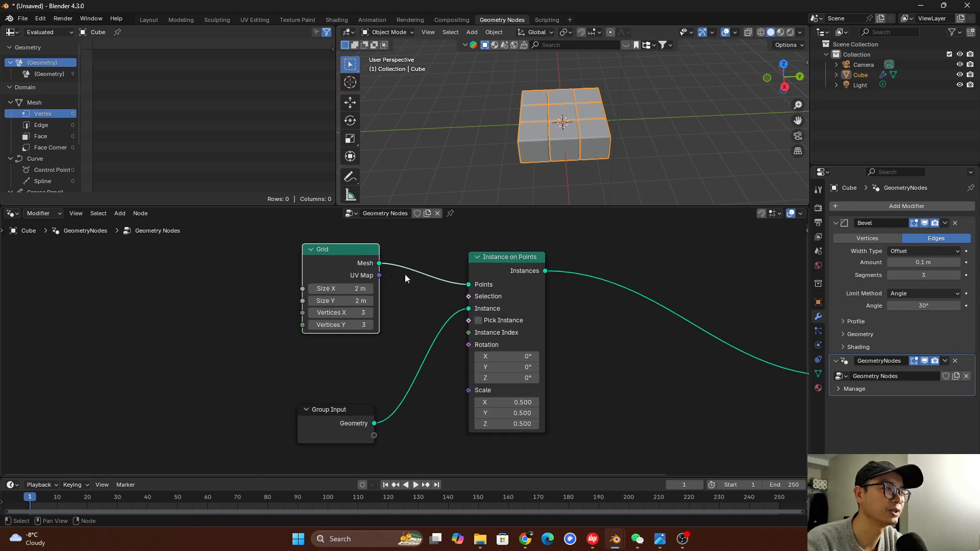
scroll(386, 258, up, 1)
scroll(305, 280, up, 1)
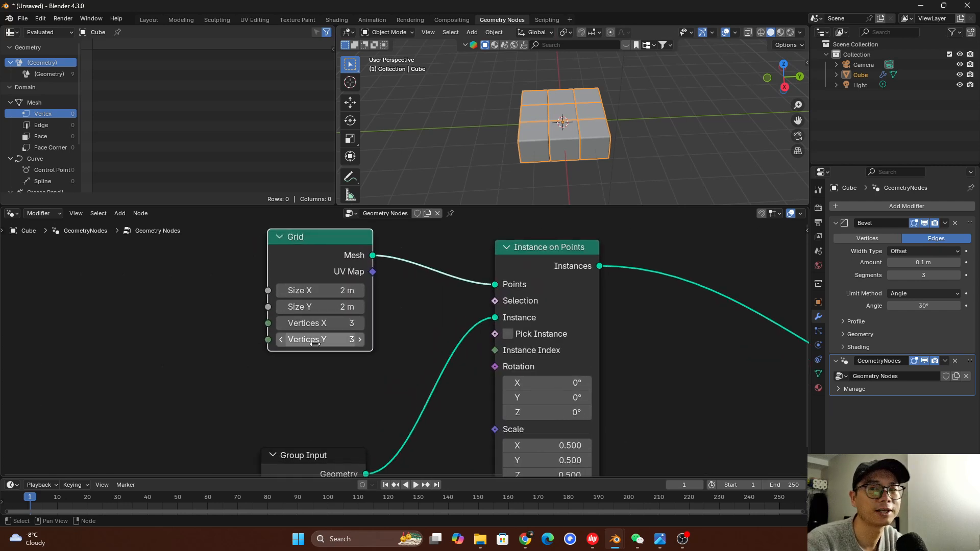
middle_drag(257, 292, 305, 305)
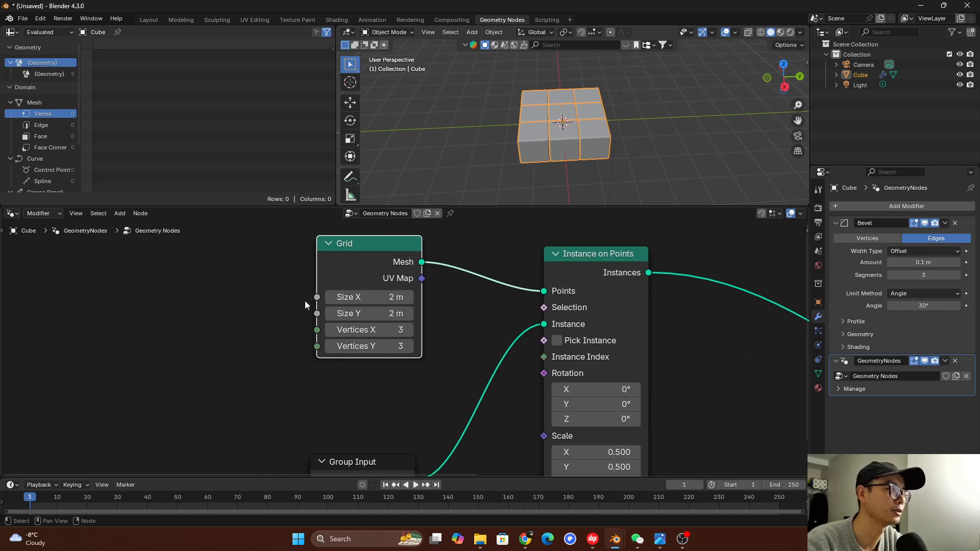
drag(317, 297, 246, 283)
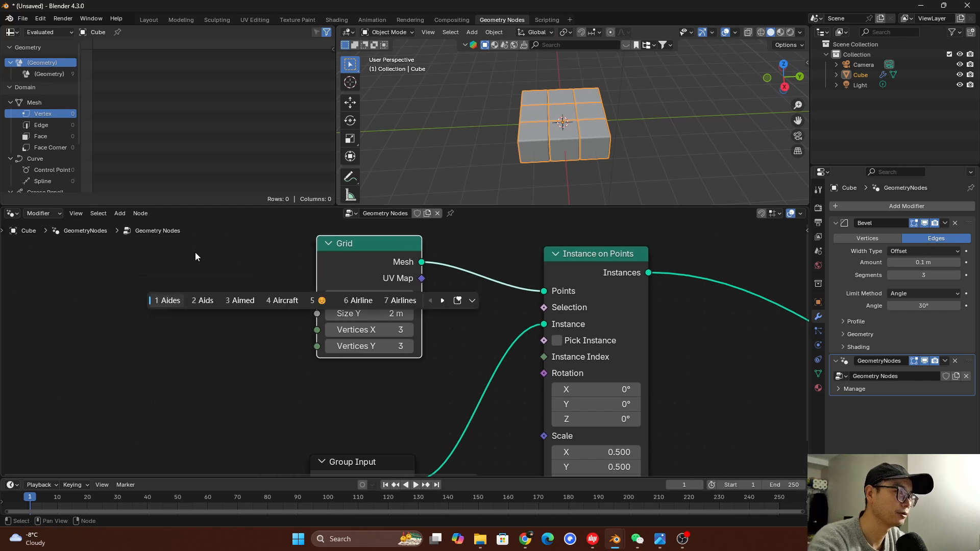
key(shift+a)
text(int)
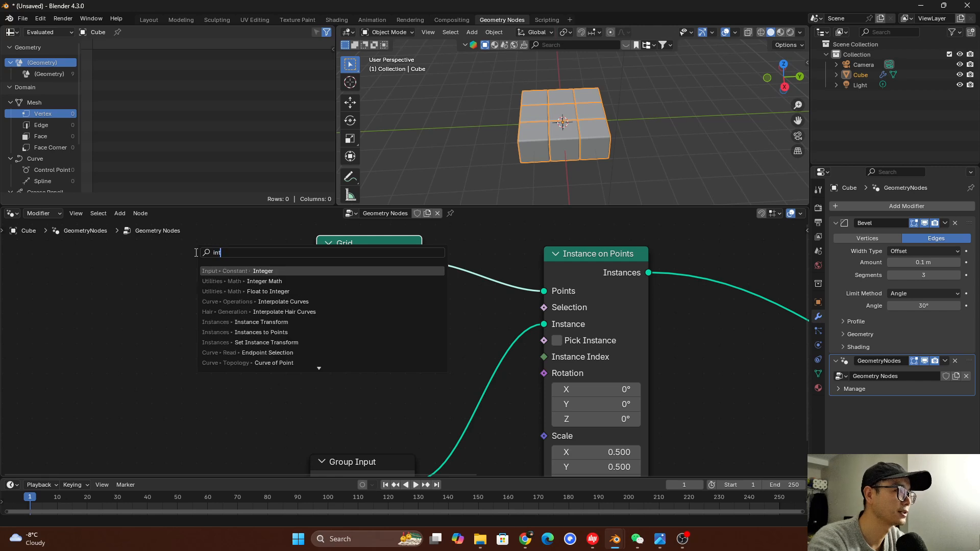
click(243, 271)
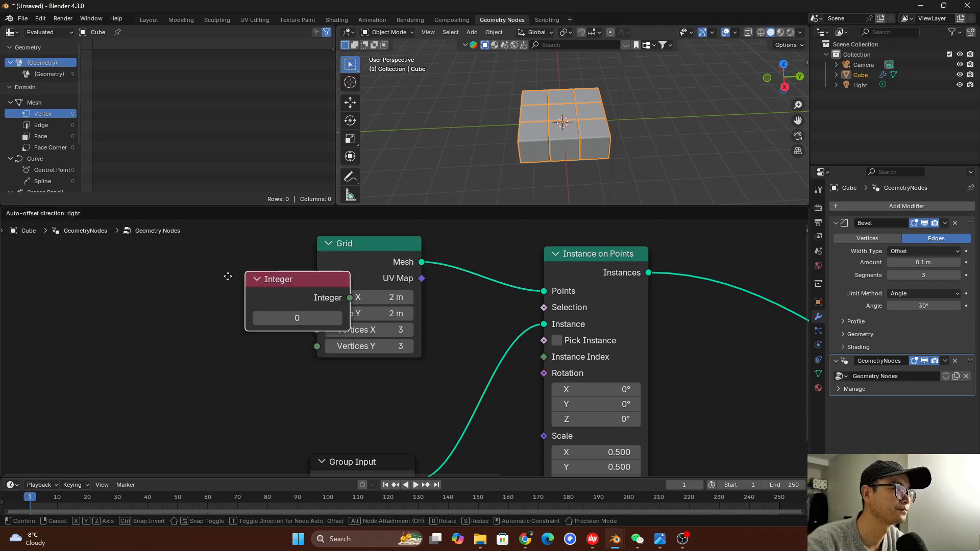
click(62, 272)
Connect the Integer node to the Grid's Vertices X and Vertices Y, and set its value to 3
drag(171, 288, 203, 289)
drag(303, 298, 317, 329)
drag(172, 289, 312, 347)
double_click(119, 308)
text(3)
click(168, 349)
drag(122, 281, 91, 282)
Add a Math node set to Add, fed by the Integer output, and place it above the Integer-to-Grid links
scroll(221, 318, down, 2)
scroll(221, 318, up, 1)
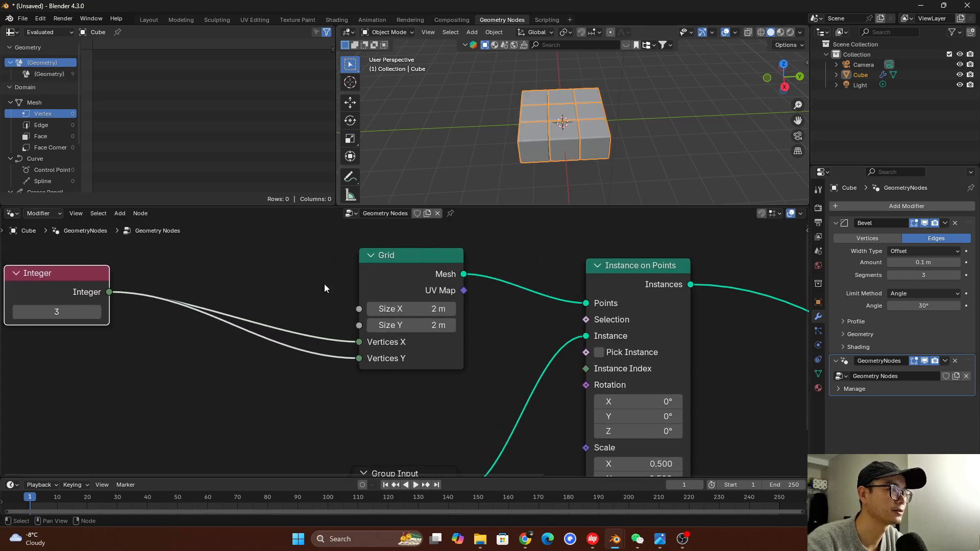
click(395, 285)
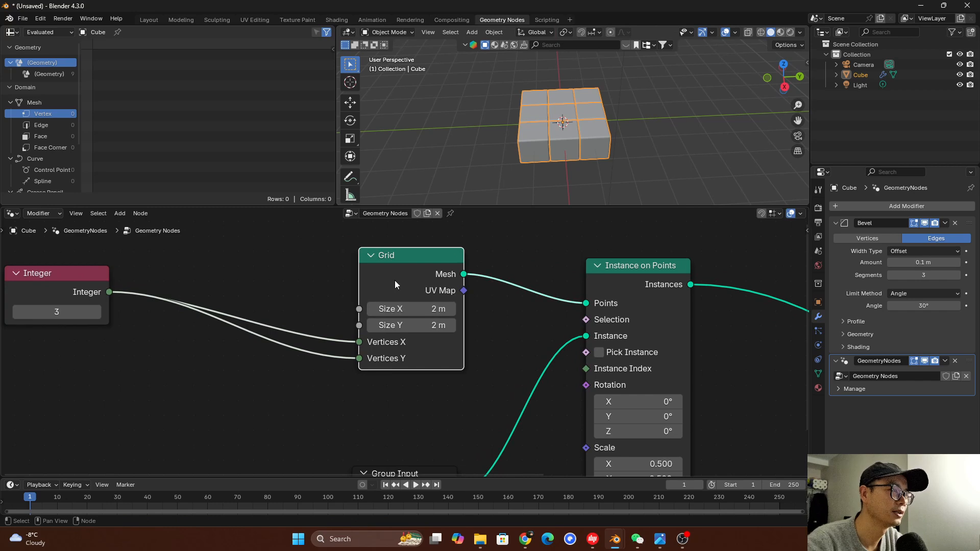
drag(109, 292, 215, 265)
text(mtrh)
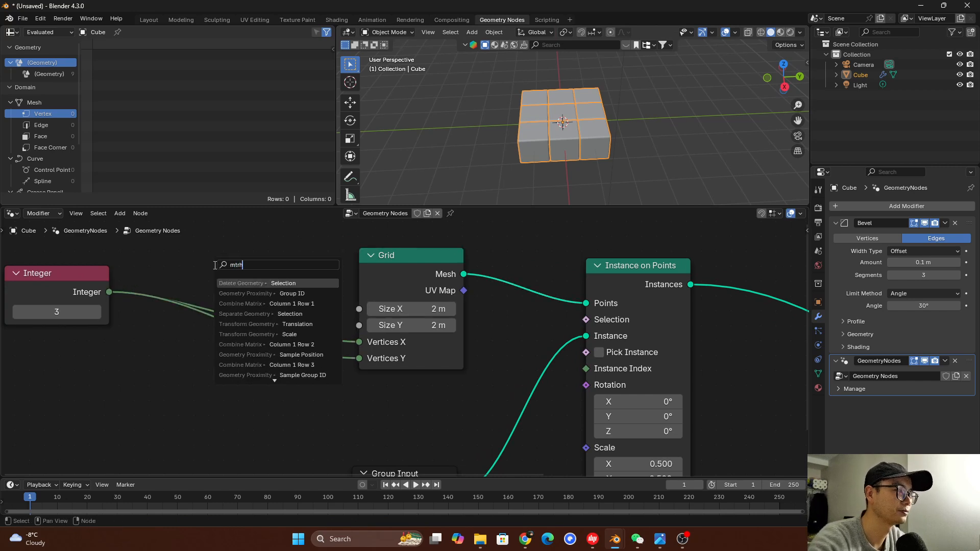
key(BackSpace)
key(BackSpace)
key(BackSpace)
text(a)
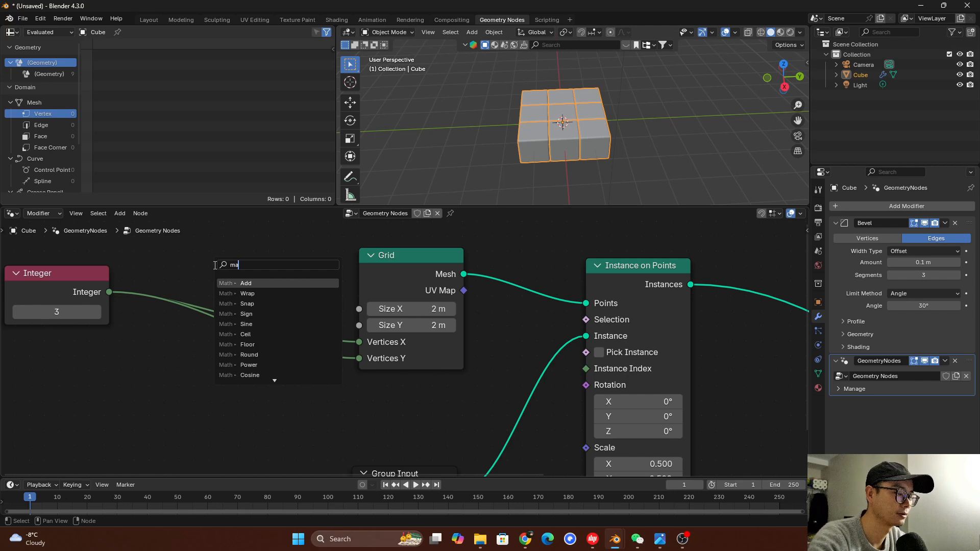
click(260, 282)
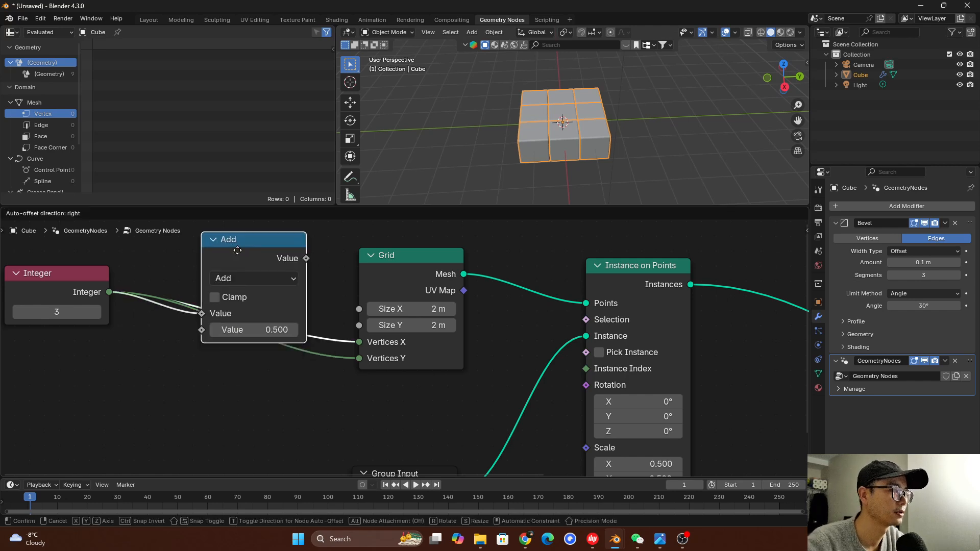
middle_drag(258, 264, 256, 315)
drag(243, 274, 241, 237)
Relink the Integer node to the Grid's Vertices X and connect the Add result to both Size X and Size Y
drag(107, 344, 357, 394)
drag(289, 249, 358, 360)
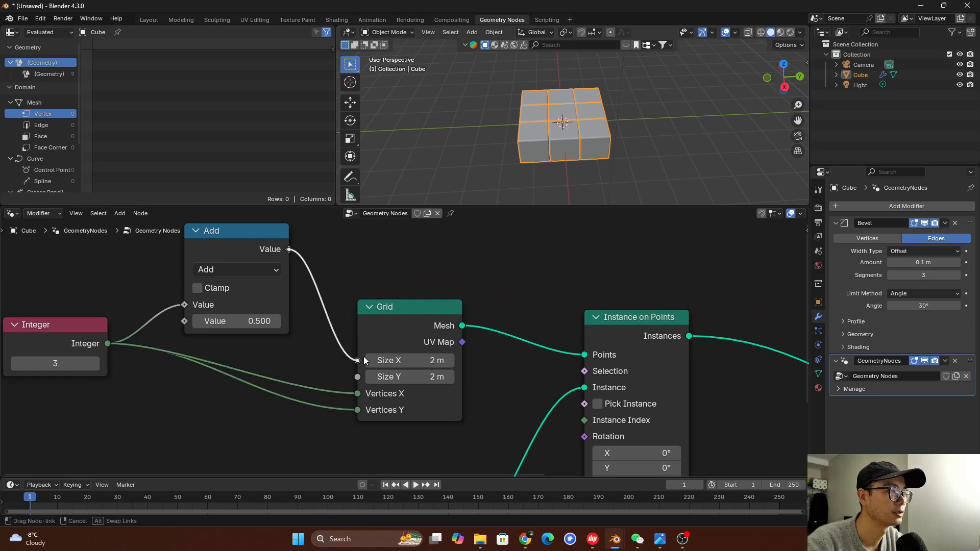
drag(289, 249, 357, 377)
Set the Add node's second value to -1 so the grid size equals the vertex count minus one
click(245, 320)
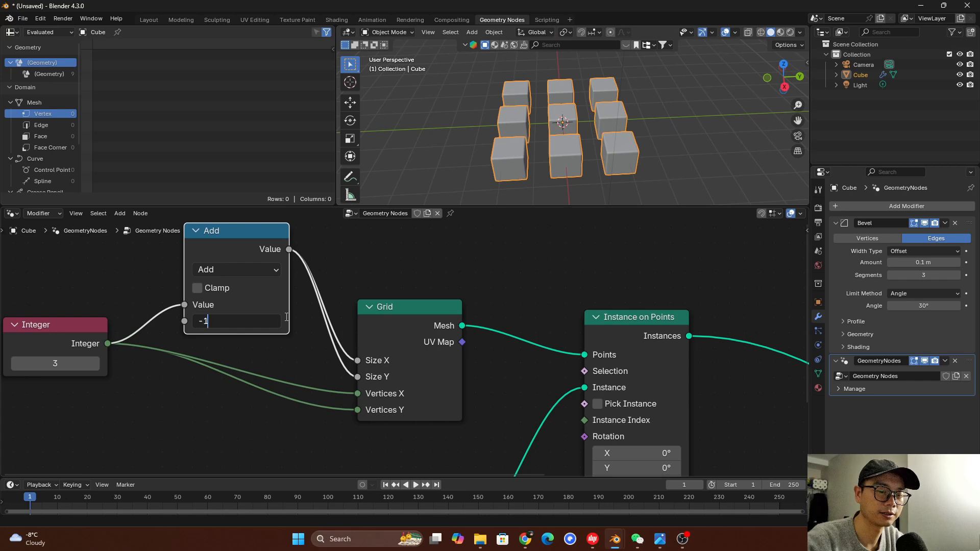
text(-1)
key(Return)
mouse_move(568, 108)
middle_down()
mouse_move(566, 135)
mouse_move(580, 104)
middle_up()
scroll(299, 335, down, 2)
scroll(266, 331, up, 1)
scroll(240, 328, down, 1)
scroll(238, 328, down, 1)
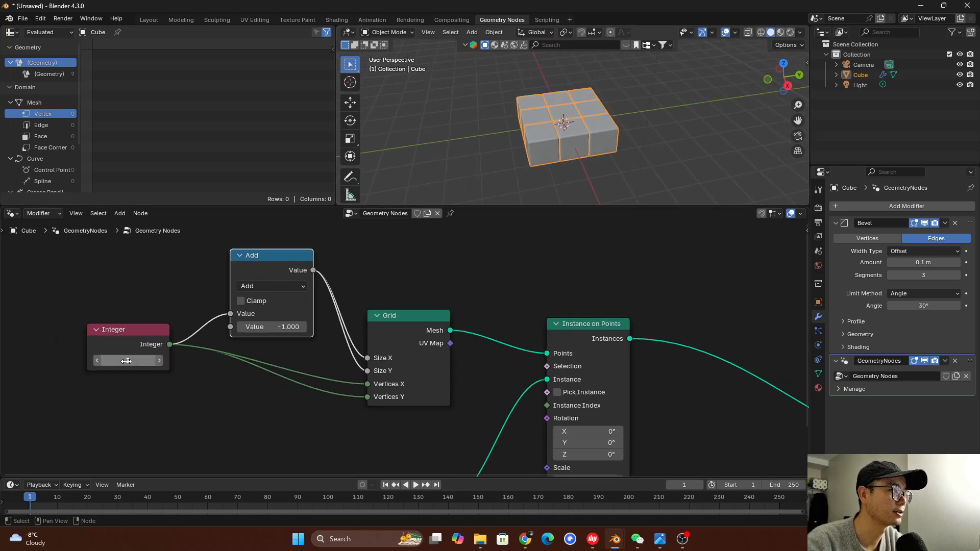
Increase the Integer value to extend the cube grid to many rows and columns, and move Group Output farther from Instance on Points
click(137, 346)
middle_drag(150, 347, 143, 344)
drag(126, 359, 174, 358)
middle_drag(535, 168, 564, 141)
drag(130, 358, 192, 358)
middle_drag(484, 161, 550, 171)
scroll(575, 363, down, 5)
middle_drag(720, 403, 476, 358)
drag(558, 368, 696, 368)
Save the project as EN.blend in the current project folder
key(ctrl+s)
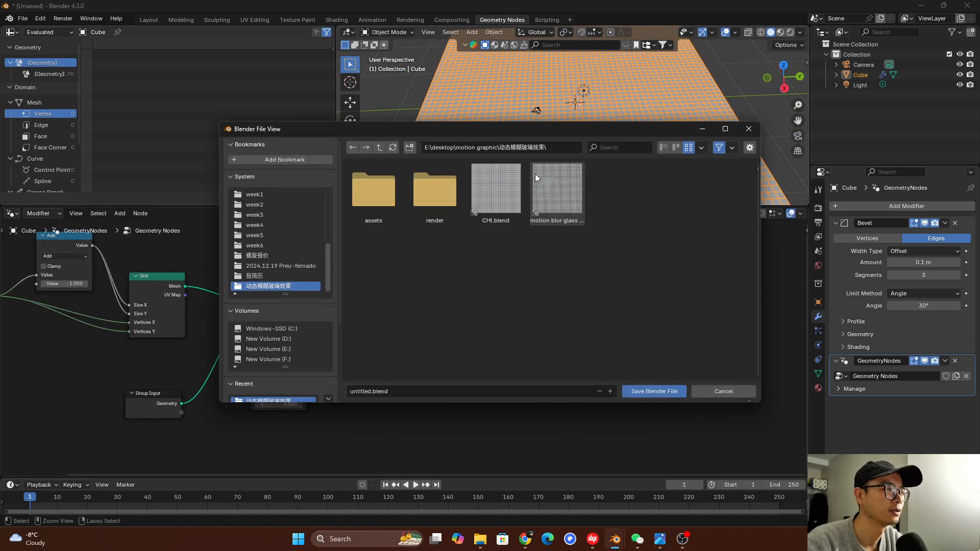
click(437, 391)
text(EN)
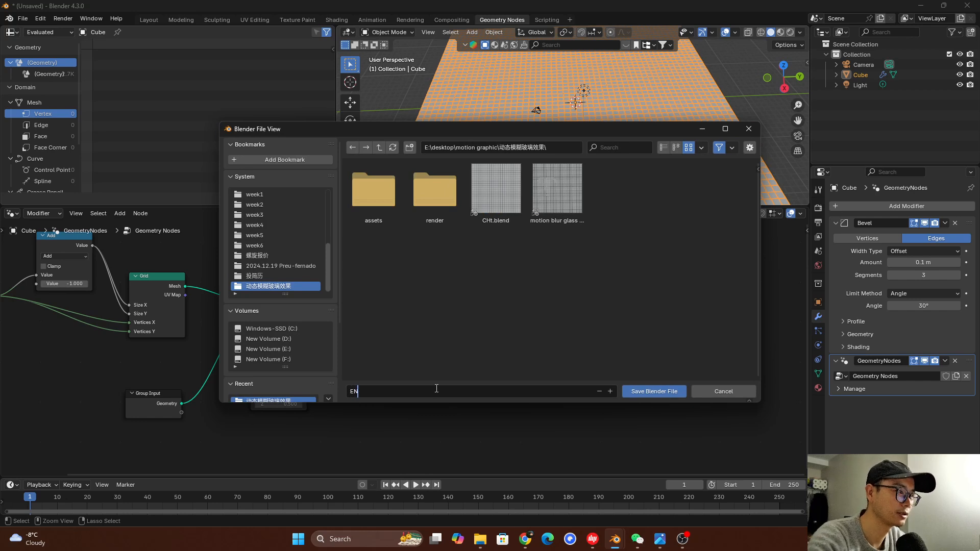
key(Return)
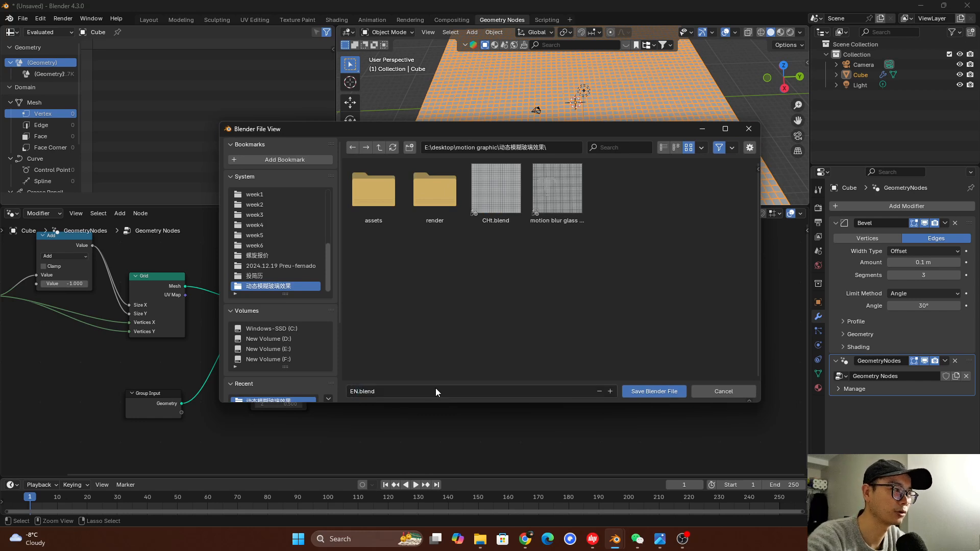
key(Return)
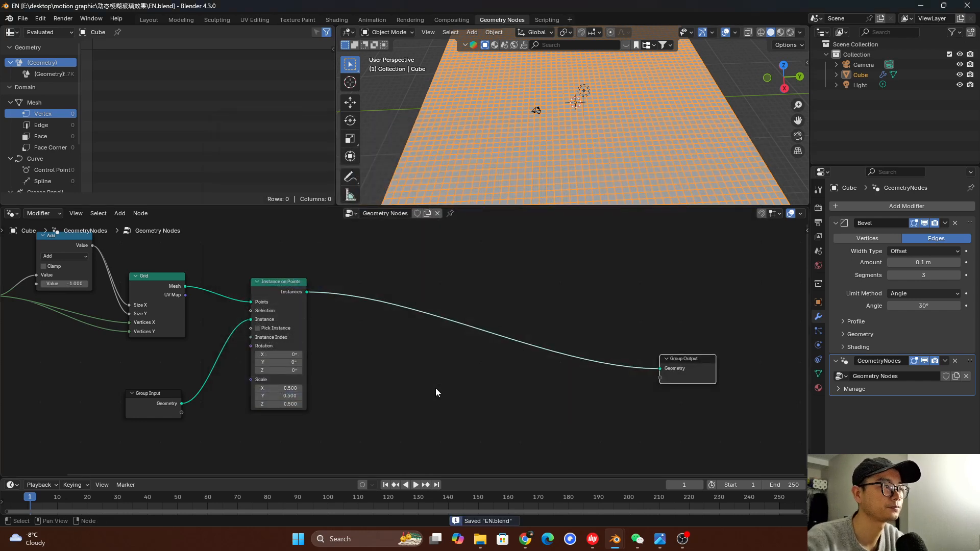
Join all nodes except Group Output in a new frame and label it "cube instance"
scroll(412, 352, up, 1)
middle_drag(411, 352, 390, 350)
scroll(390, 350, down, 3)
middle_drag(302, 366, 447, 364)
drag(141, 255, 418, 429)
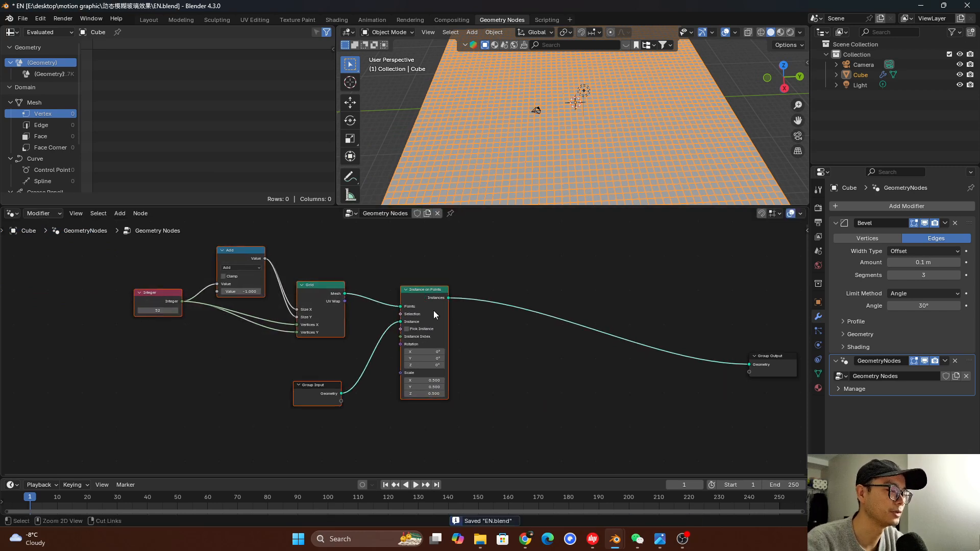
key(ctrl+j)
click(273, 236)
right_click(279, 266)
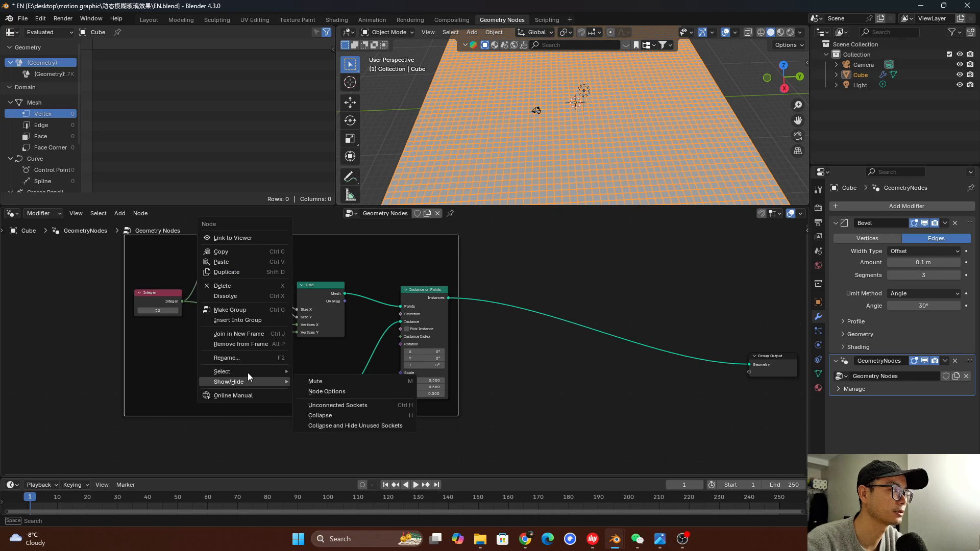
click(249, 358)
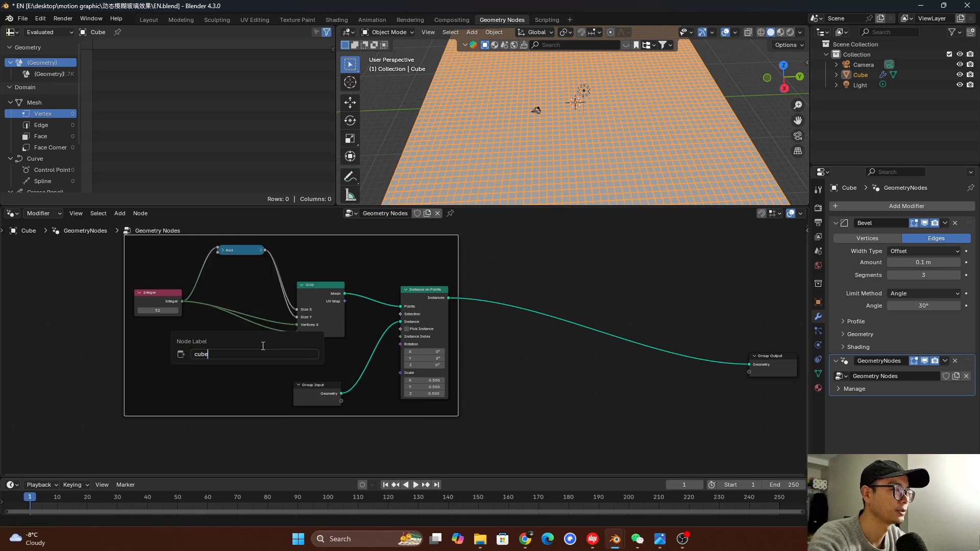
text(cube instance)
key(Return)
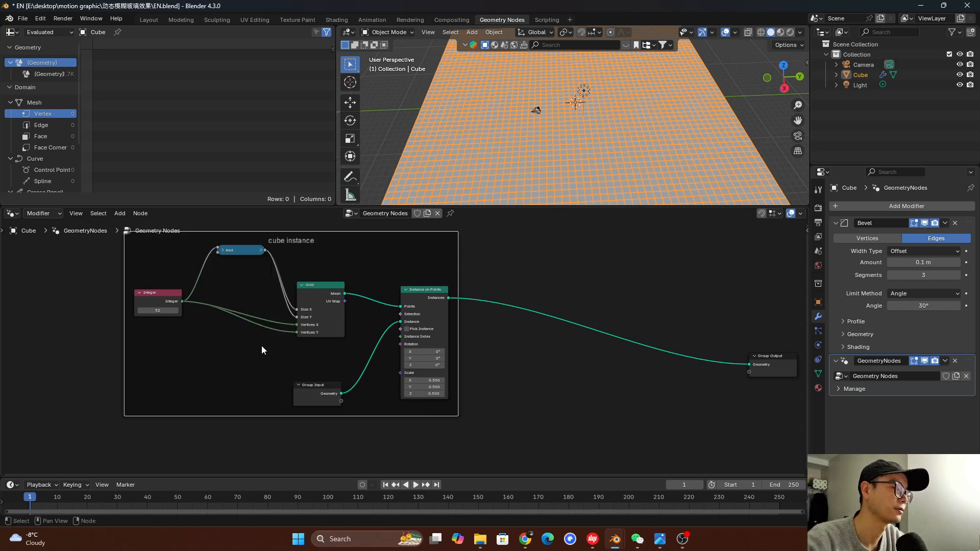
Move the Group Output node farther from the framed nodes to make room for more nodes
scroll(230, 337, down, 1)
middle_drag(218, 329, 53, 323)
drag(521, 353, 667, 330)
scroll(383, 332, up, 1)
middle_drag(410, 288, 447, 303)
scroll(449, 302, up, 1)
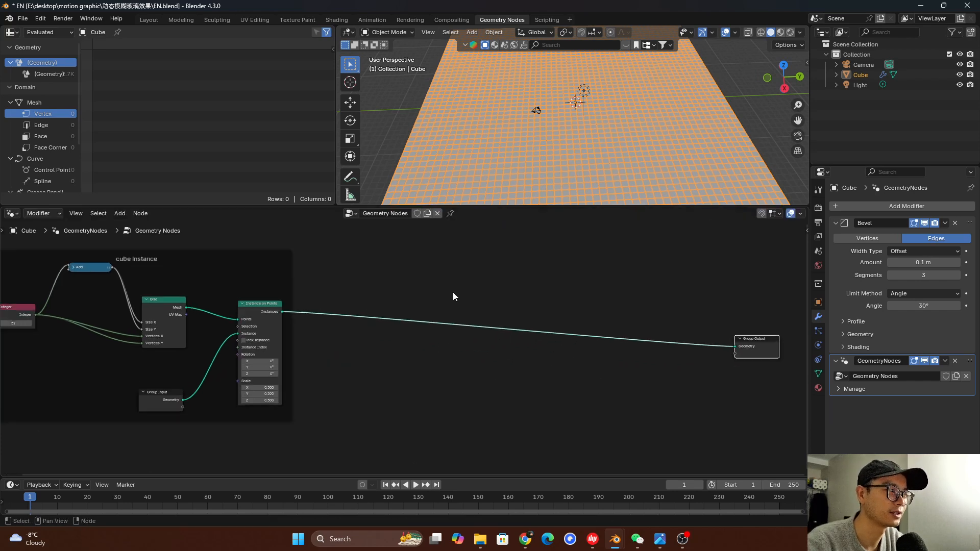
key(shift+a)
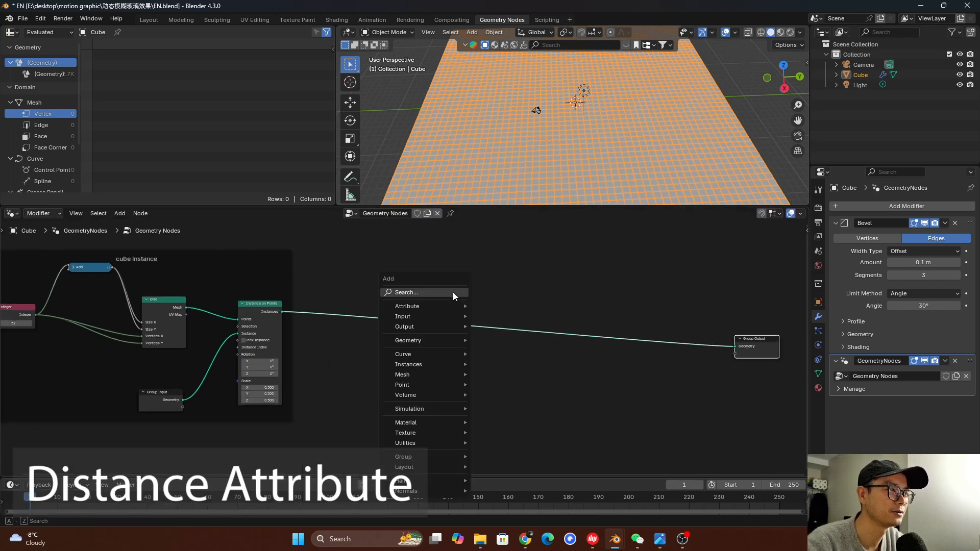
click(452, 292)
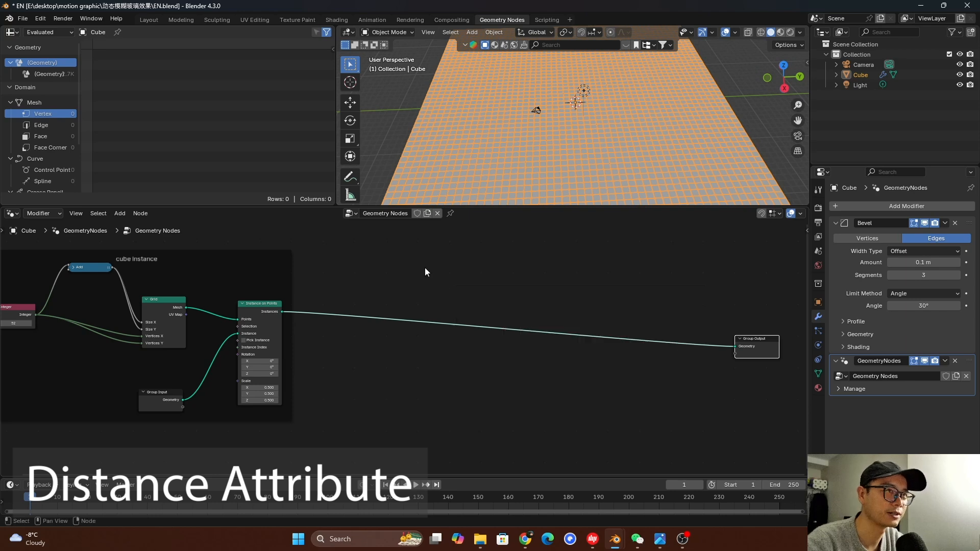
Add a cube mesh to the scene and move it straight down along Z below the grid
scroll(600, 119, down, 3)
middle_drag(627, 120, 614, 102)
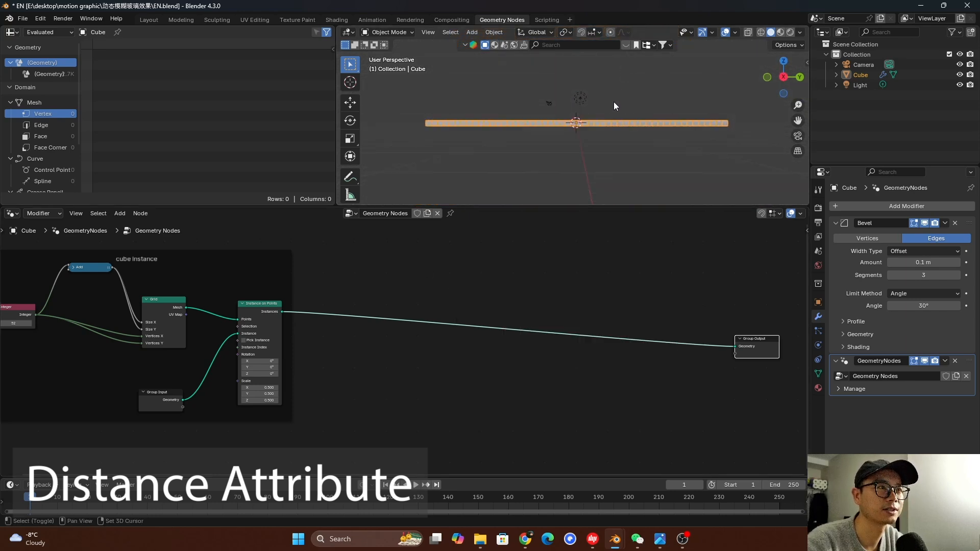
key(shift+a)
mouse_move(607, 116)
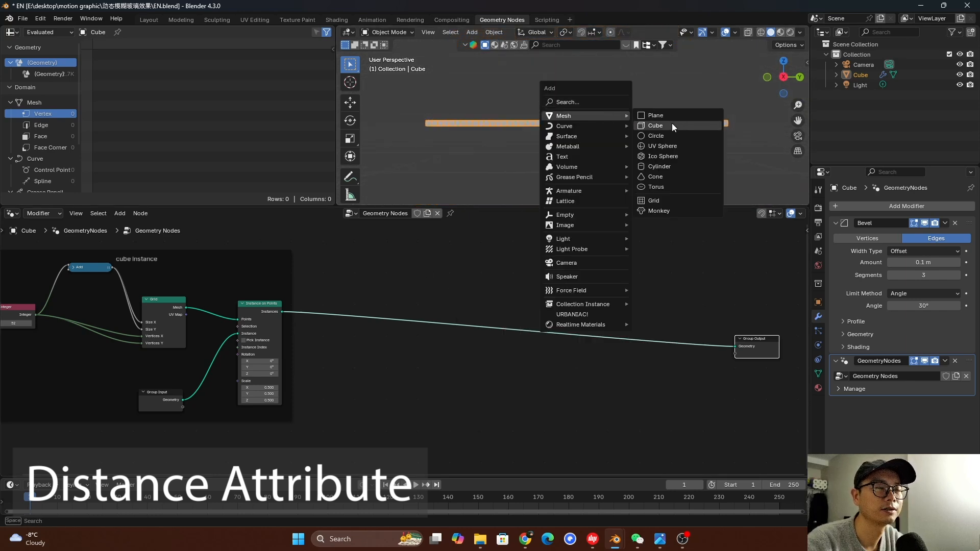
click(672, 126)
key(g)
key(z)
click(674, 134)
Scale the new cube up about 4.7 times and adjust its height along Z beneath the grid
key(s)
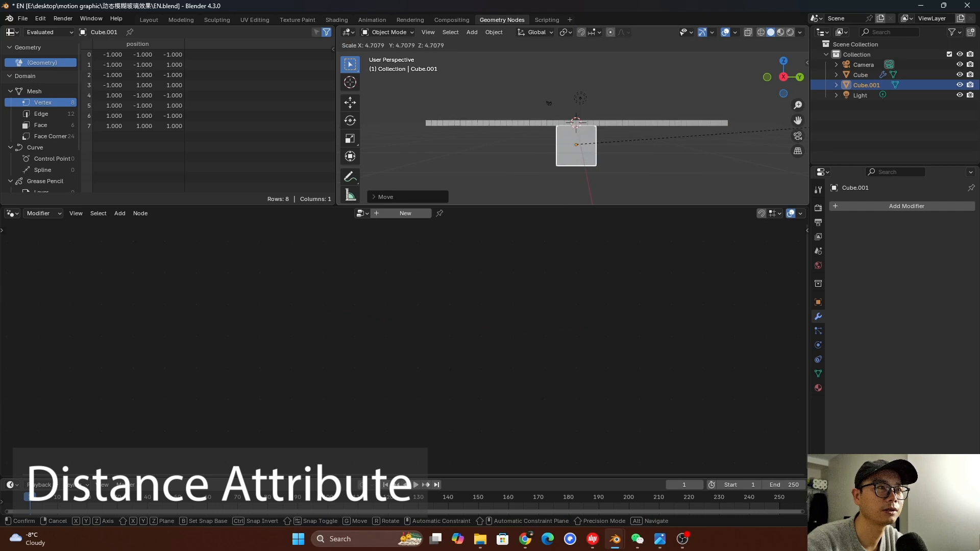
click(355, 141)
key(g)
key(z)
click(561, 138)
Rename the cube grid object to glass and the new cube to aim, and save the file
middle_drag(561, 138, 679, 82)
double_click(866, 76)
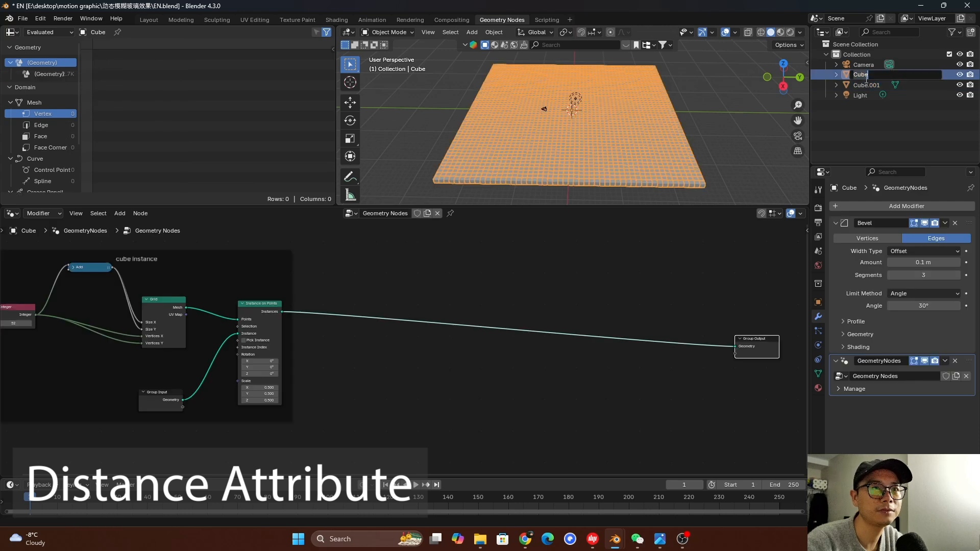
text(glas)
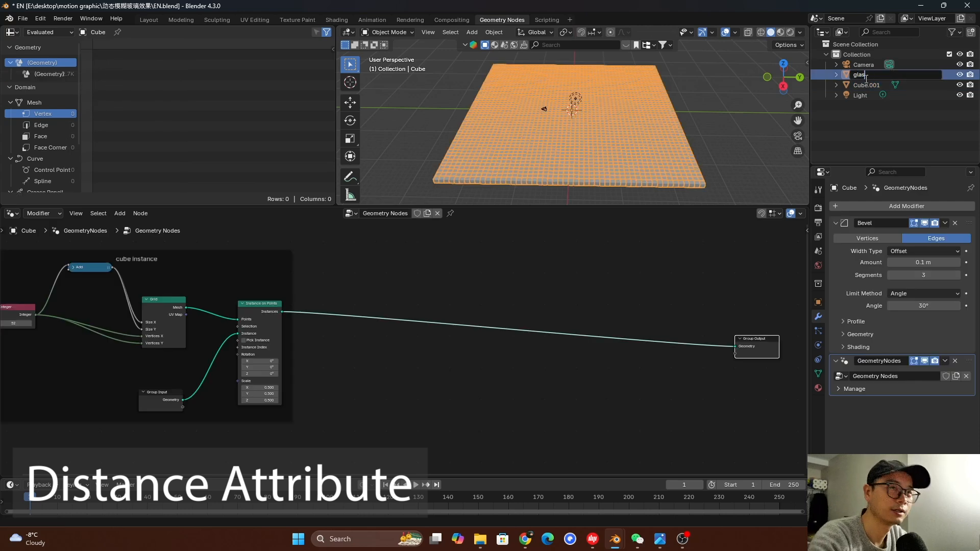
text(s)
key(Return)
double_click(876, 73)
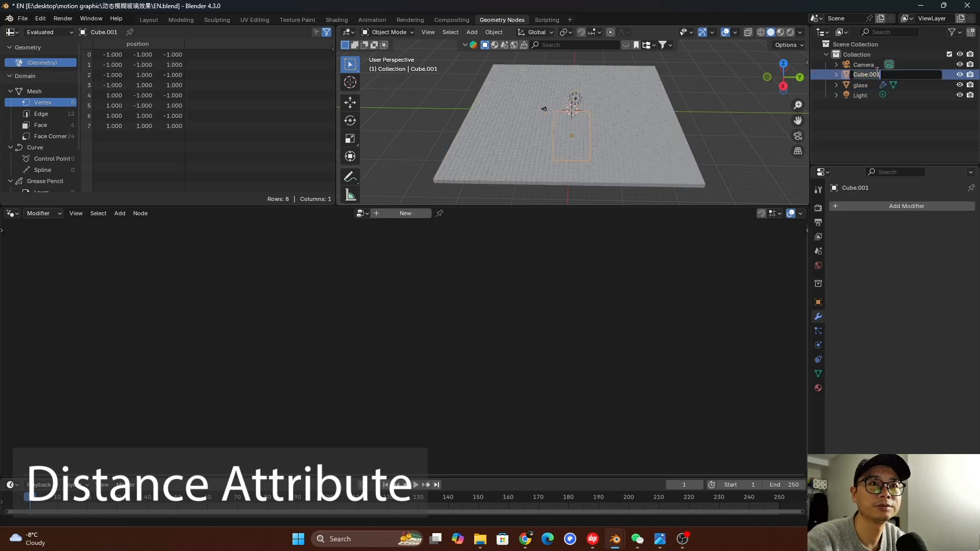
key(Return)
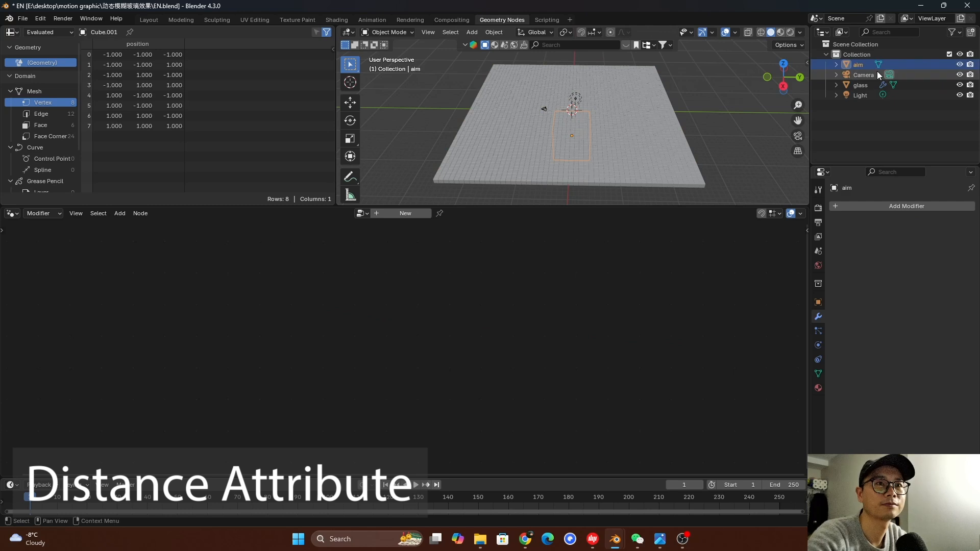
key(ctrl+s)
Bring the aim object into glass's node tree as an Object Info node placed below the main link
click(869, 84)
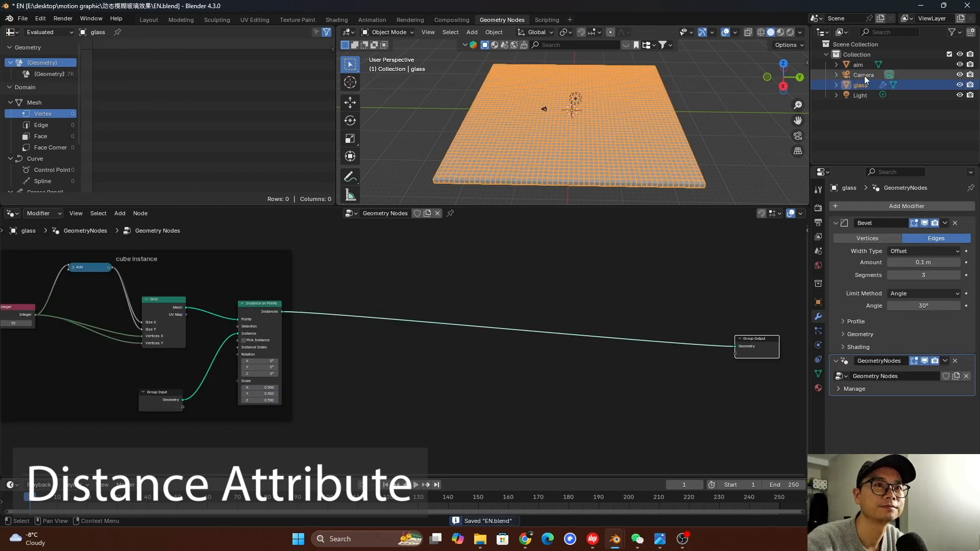
drag(862, 65, 478, 349)
middle_drag(479, 350, 476, 320)
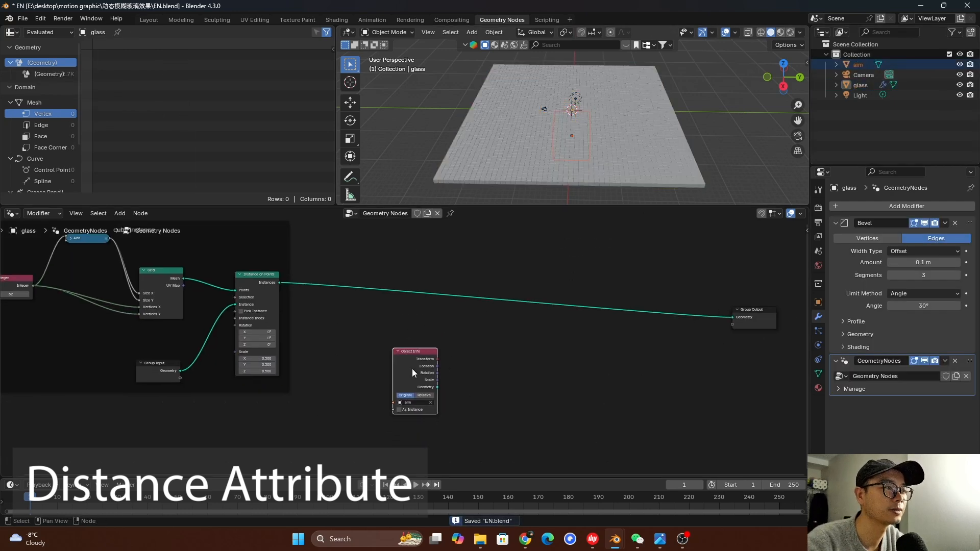
drag(412, 369, 375, 399)
Insert a Store Named Attribute node on the link between Instance on Points and Group Output
key(shift+a)
text(store)
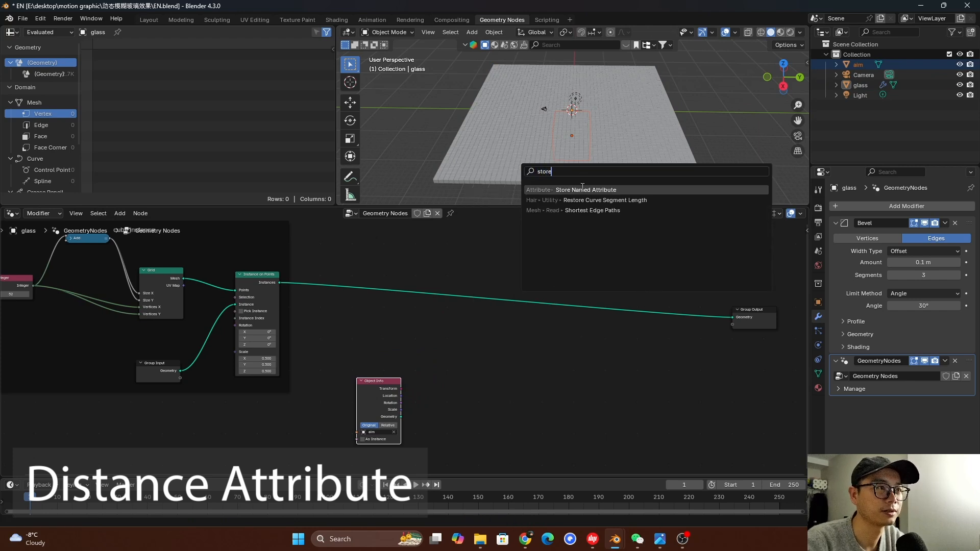
click(583, 187)
click(549, 282)
scroll(565, 305, up, 1)
Add a Geometry Proximity node and place it beside the Object Info node
key(shift+a)
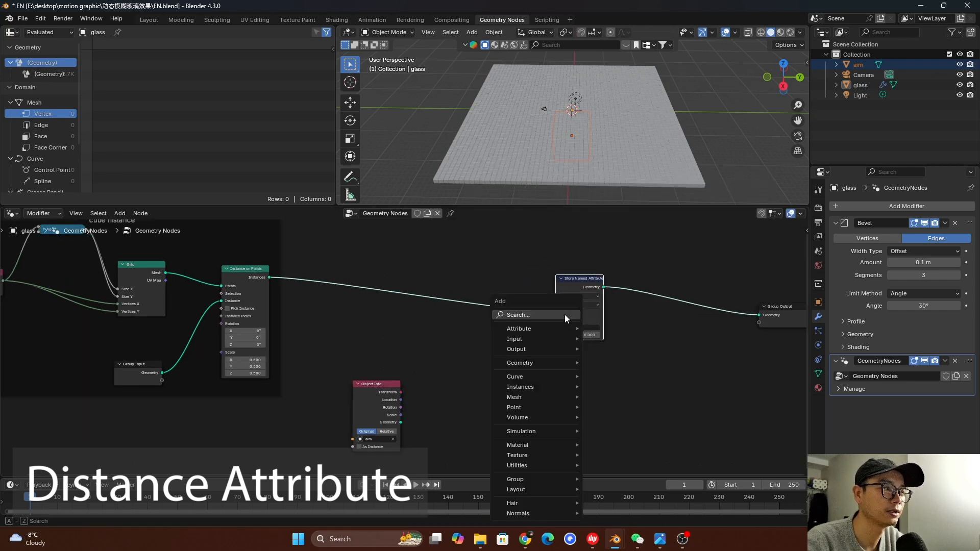
click(565, 314)
text(prox)
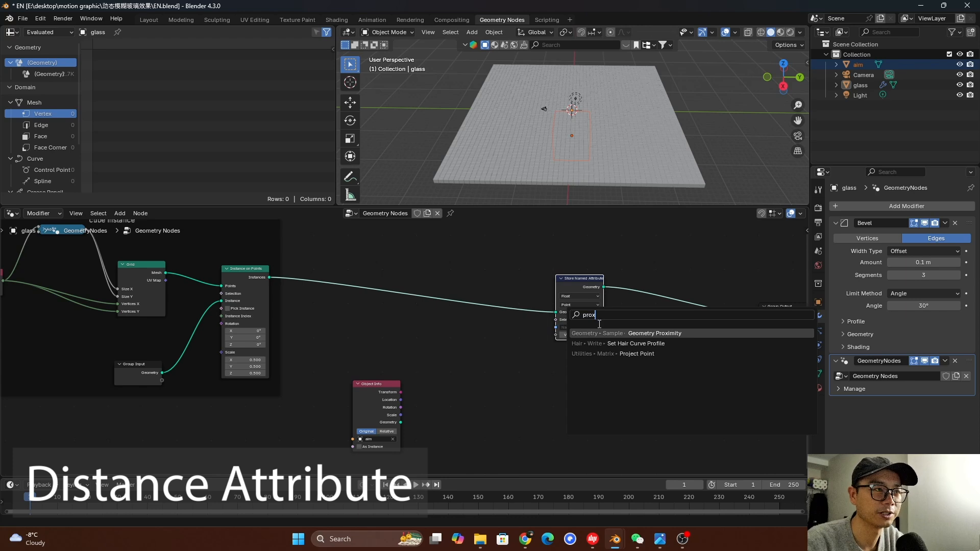
key(Return)
click(442, 404)
scroll(442, 404, up, 2)
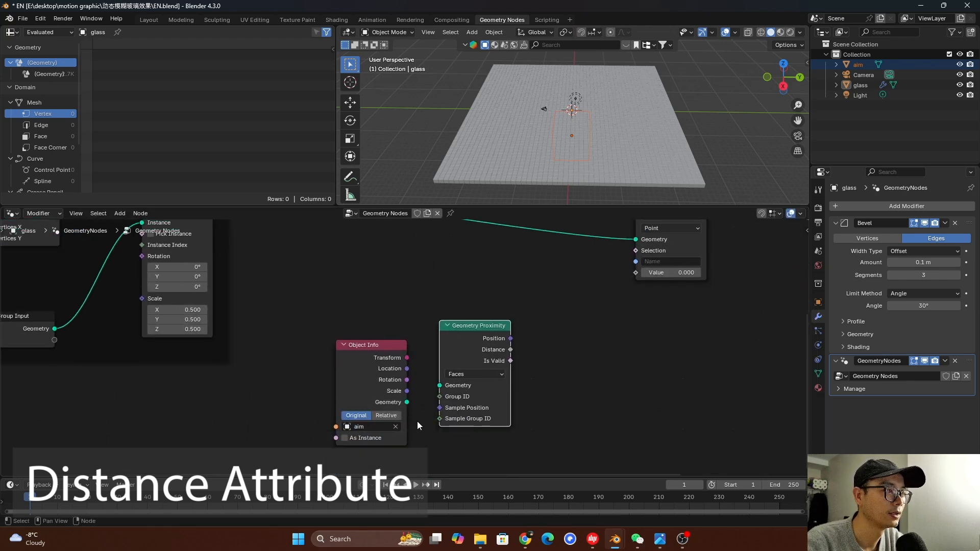
Feed Object Info's geometry through Geometry Proximity, link its Distance to Store Named Attribute's Value, and name the attribute D
drag(407, 402, 429, 393)
drag(464, 341, 635, 276)
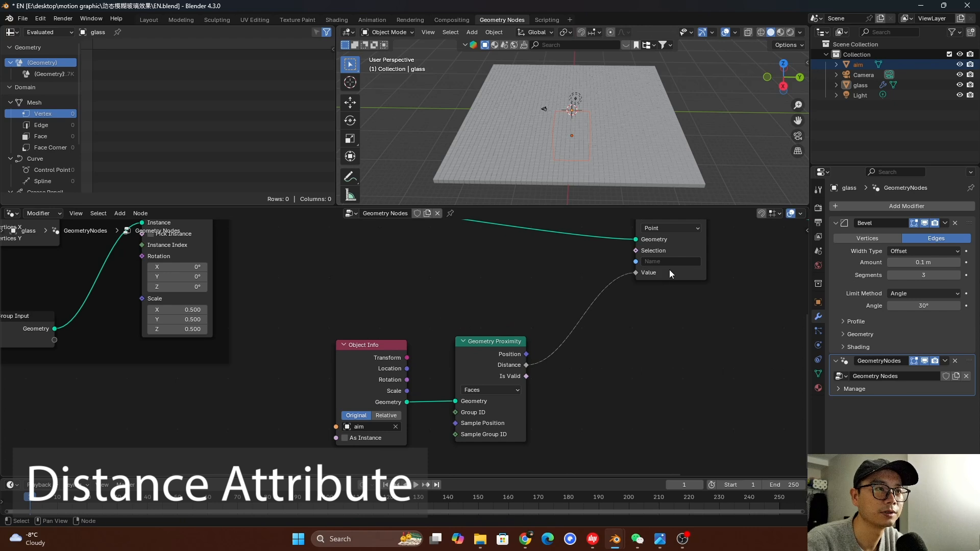
click(669, 262)
text(D)
key(Return)
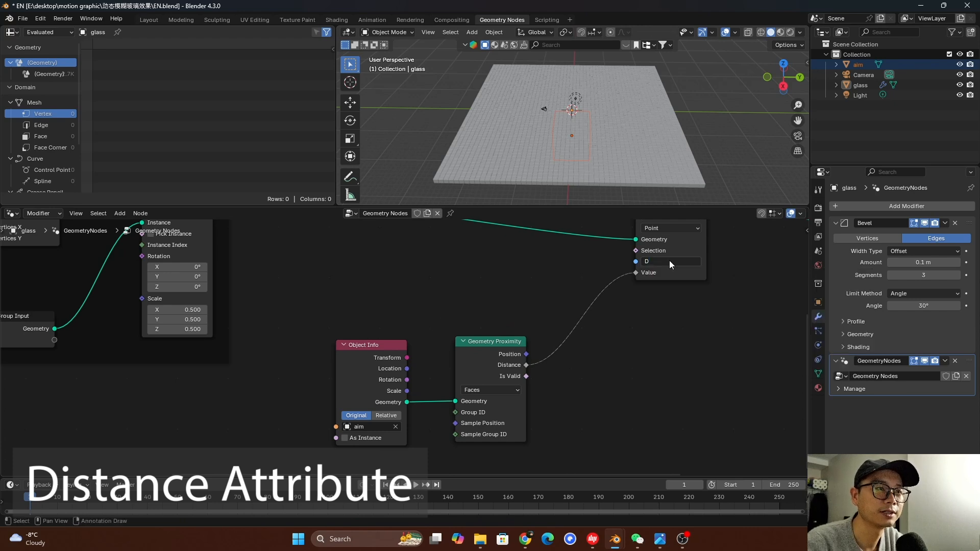
Space the Object Info and Geometry Proximity nodes apart and switch Object Info from Original to Relative
scroll(493, 335, down, 1)
drag(493, 336, 549, 342)
click(650, 267)
click(612, 274)
middle_drag(373, 366, 341, 346)
drag(339, 356, 313, 356)
scroll(442, 358, up, 1)
drag(508, 339, 517, 338)
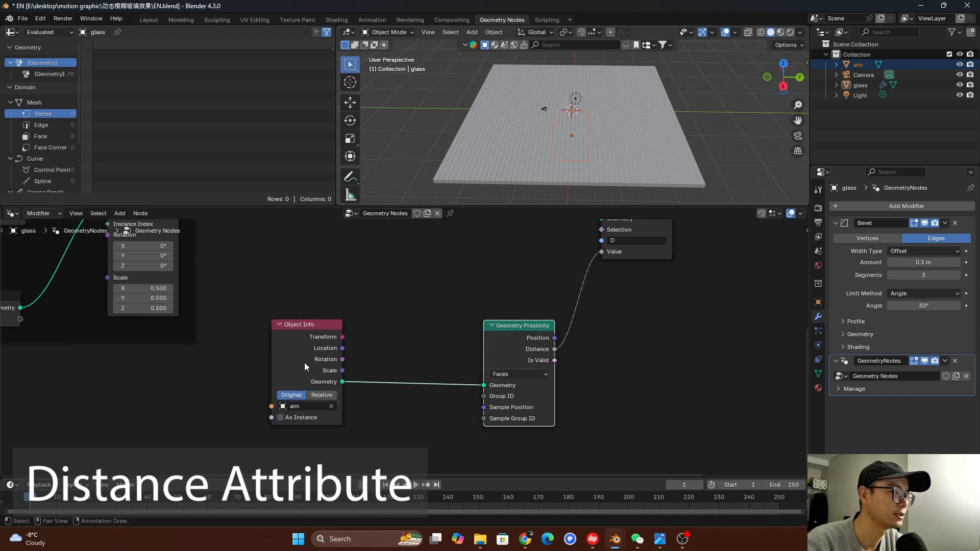
scroll(332, 372, up, 1)
click(294, 335)
scroll(343, 407, up, 1)
click(308, 404)
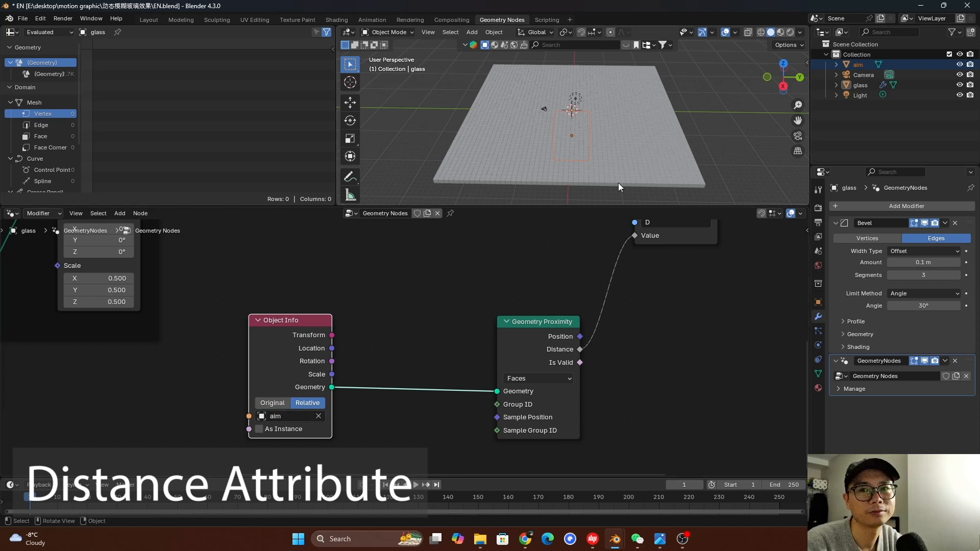
Arrange the Object Info and Geometry Proximity nodes side by side beneath the Store Named Attribute node
middle_drag(618, 123, 624, 130)
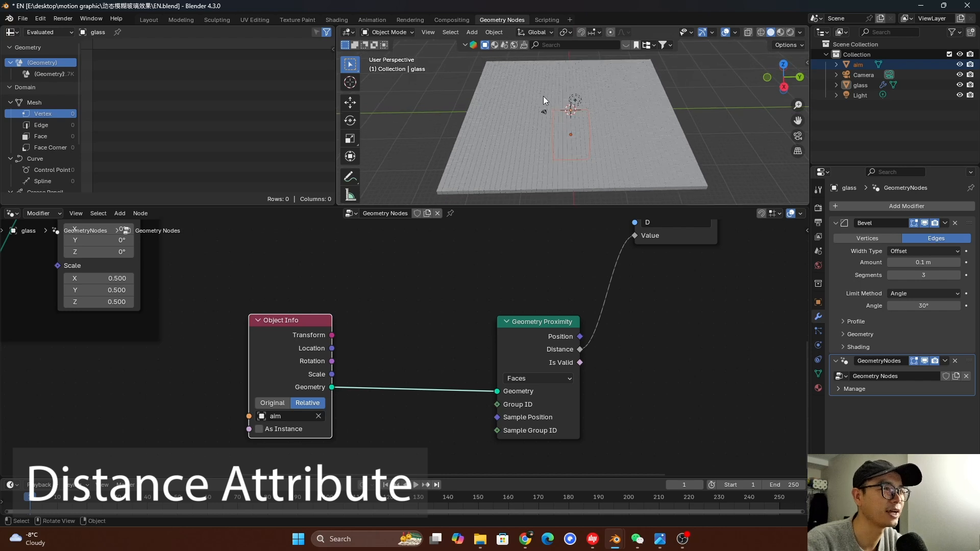
drag(507, 339, 532, 339)
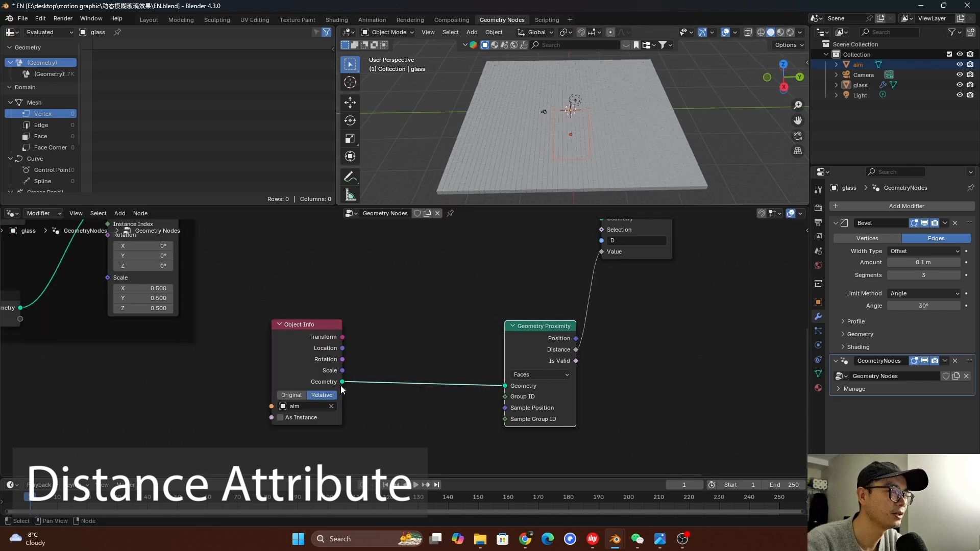
middle_drag(590, 170, 696, 176)
scroll(480, 354, down, 3)
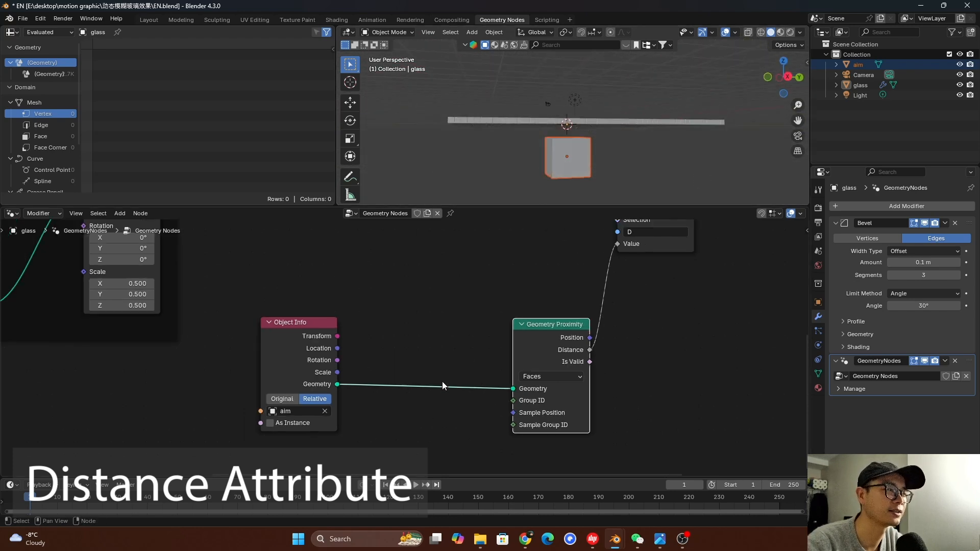
scroll(481, 353, up, 1)
drag(500, 346, 461, 345)
middle_drag(414, 354, 334, 386)
scroll(245, 384, down, 1)
drag(268, 379, 307, 380)
drag(294, 338, 379, 407)
drag(392, 369, 481, 357)
scroll(526, 347, up, 1)
middle_drag(525, 347, 451, 354)
drag(407, 271, 398, 275)
Connect a Viewer node to Store Named Attribute's geometry output and place it below the link to Group Output
scroll(418, 271, up, 1)
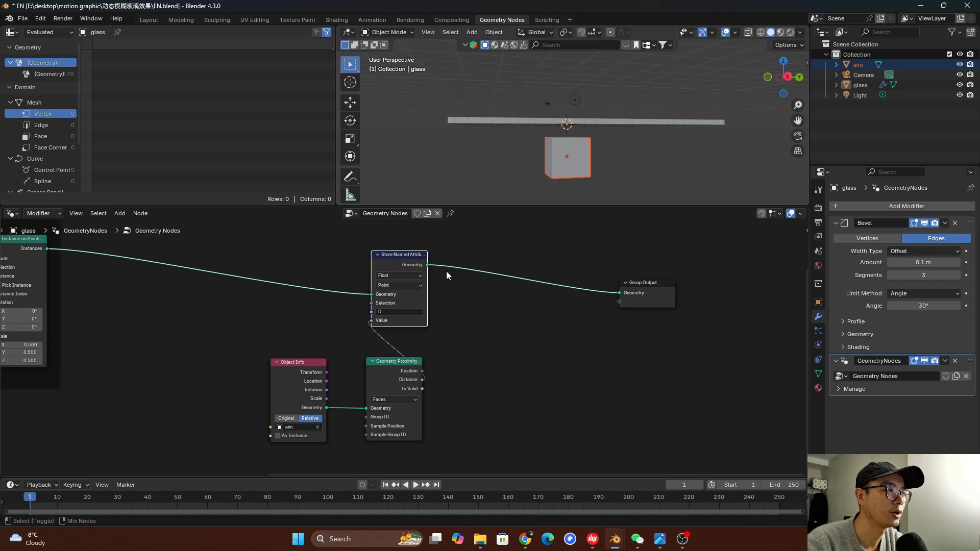
ctrl+shift+click(407, 260)
drag(469, 269, 547, 309)
Add a Named Attribute node that reads D, link it to the Viewer's Value input, and save the file
click(520, 338)
key(shift+a)
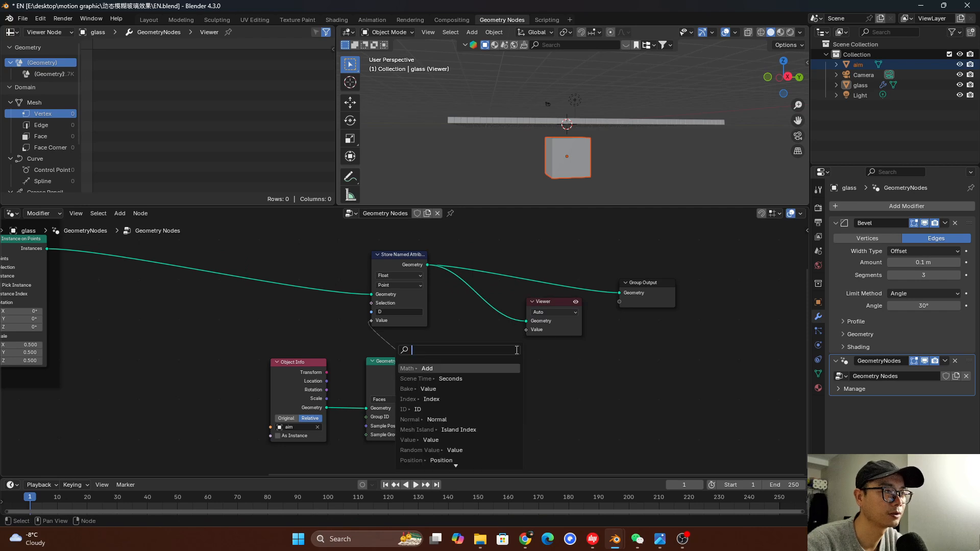
text(name)
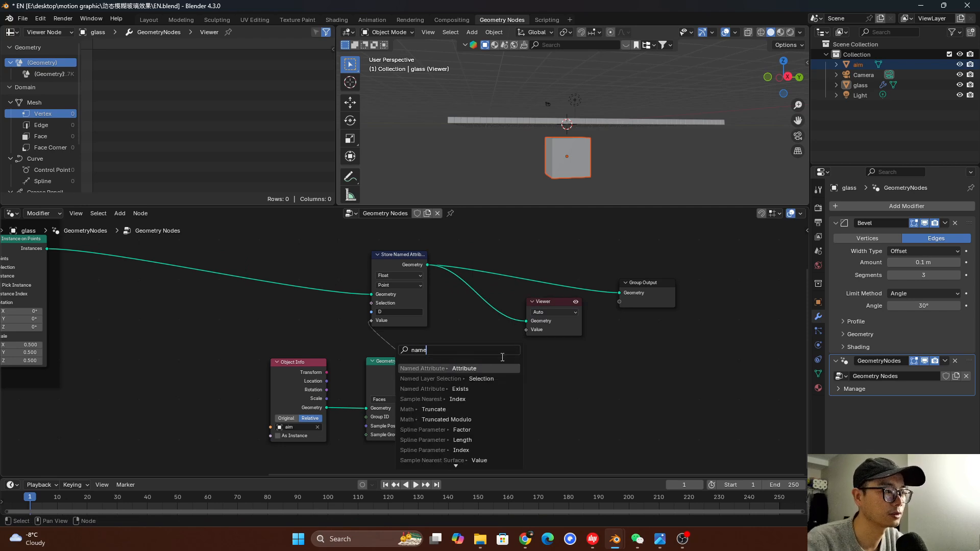
key(Return)
click(497, 375)
click(493, 395)
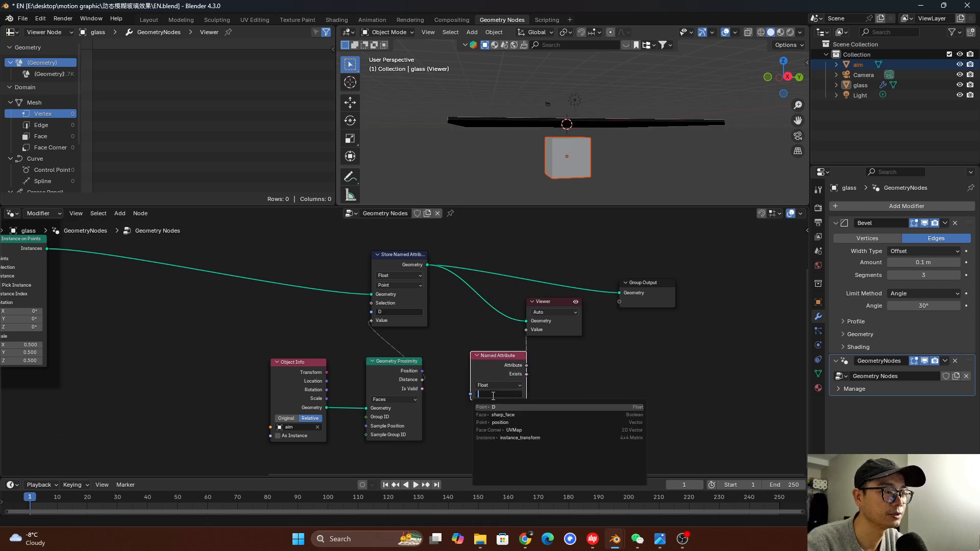
click(506, 407)
key(ctrl+s)
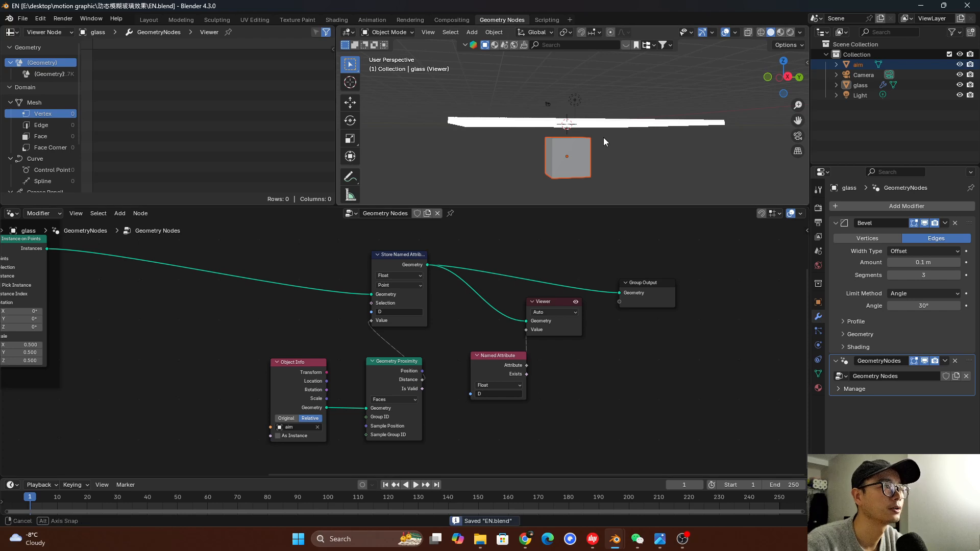
Examine the Viewer's instance data in the spreadsheet for the D attribute
middle_drag(604, 137, 381, 179)
scroll(42, 112, down, 4)
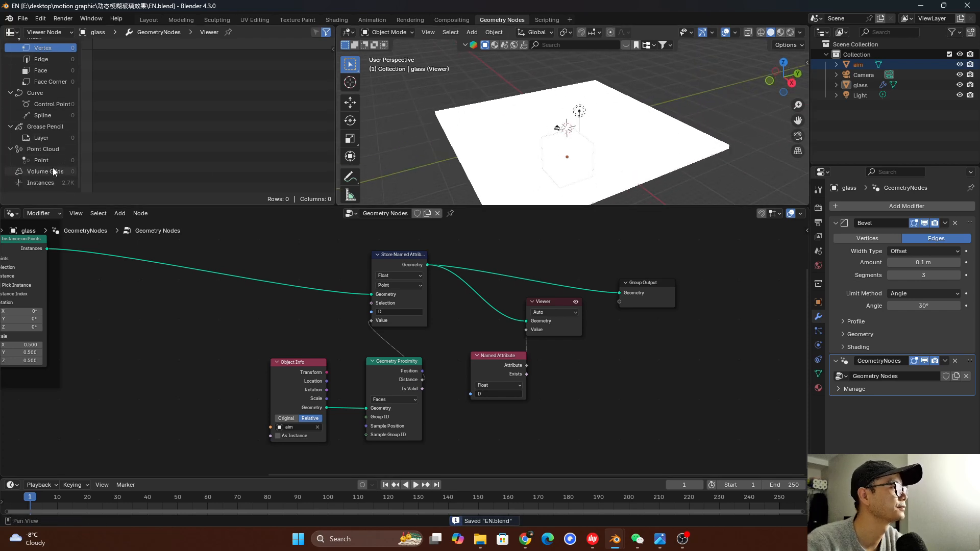
click(49, 182)
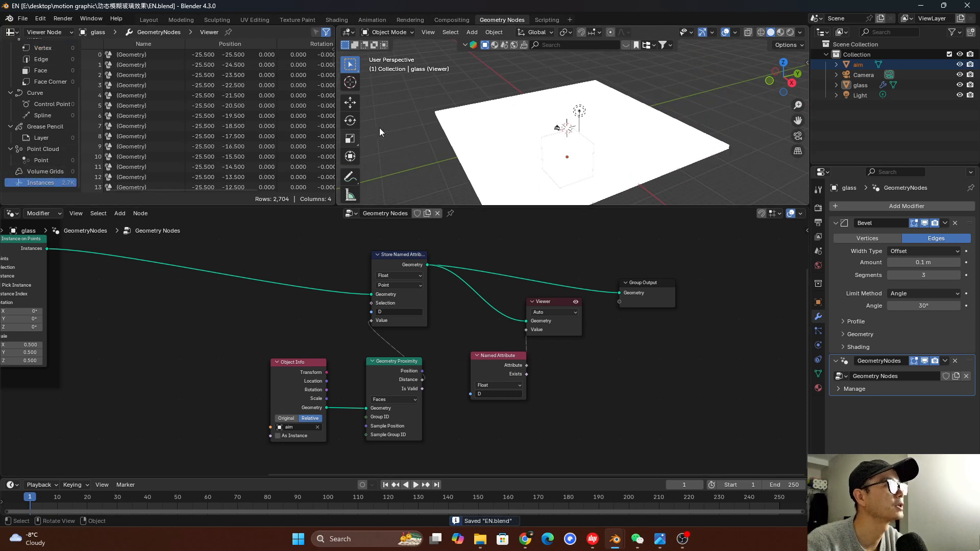
drag(336, 121, 331, 116)
scroll(43, 111, up, 4)
scroll(129, 127, down, 2)
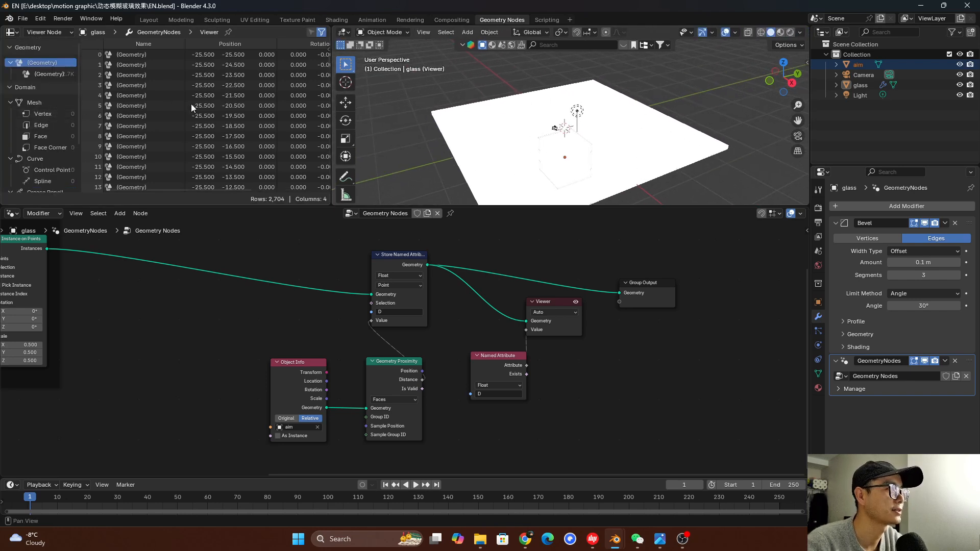
Examine the vertex data of the instanced cube geometry in the spreadsheet, including its D values
click(506, 355)
click(549, 308)
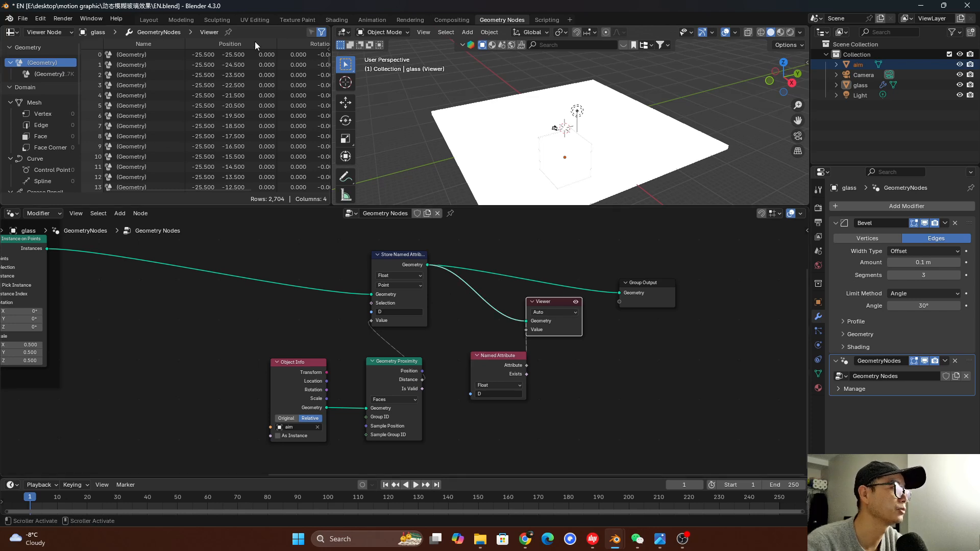
click(51, 75)
scroll(69, 63, down, 4)
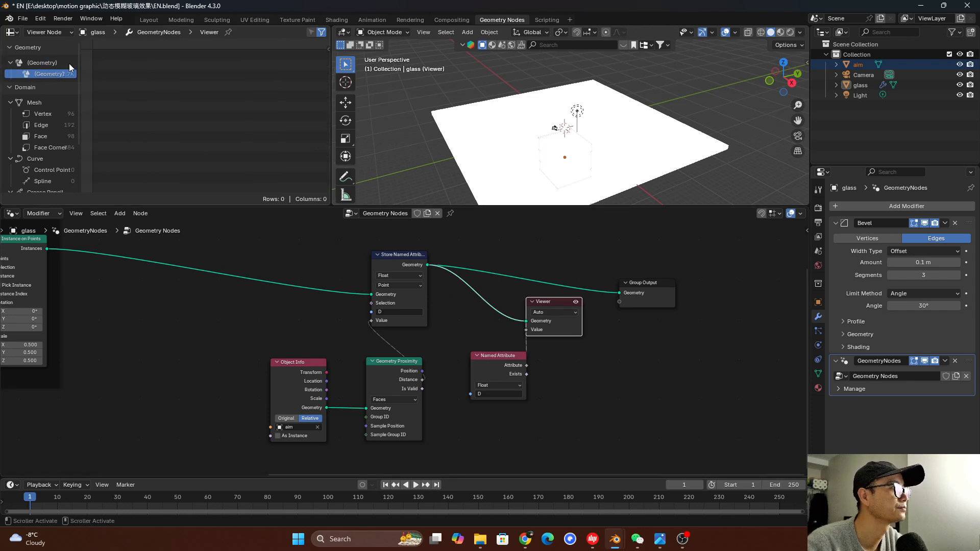
click(57, 180)
scroll(56, 128, up, 5)
click(54, 109)
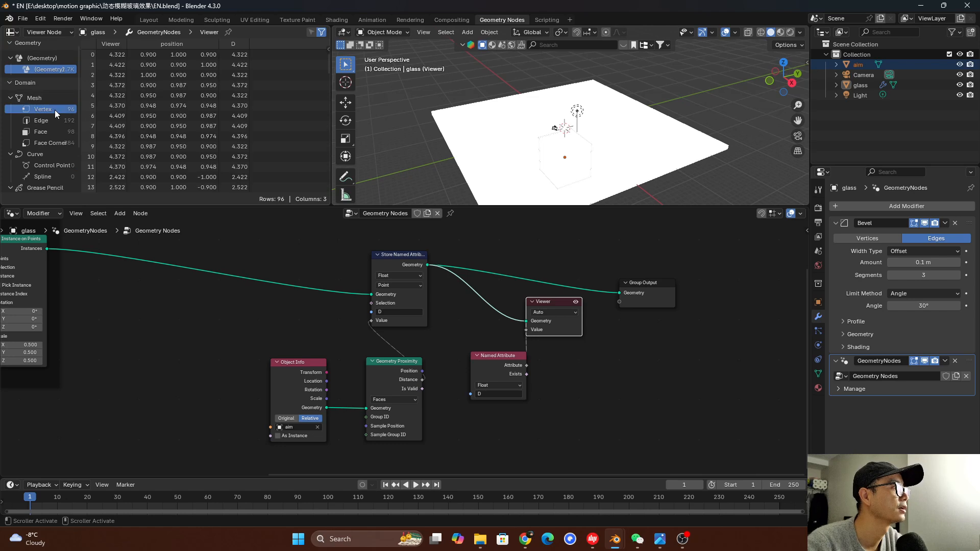
scroll(153, 130, down, 7)
scroll(189, 132, up, 7)
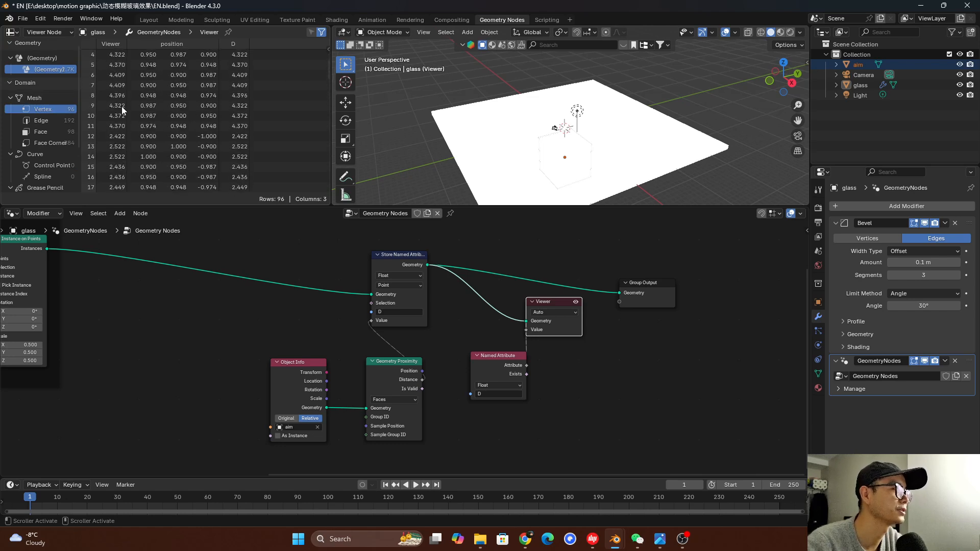
click(39, 61)
Shift the Named Attribute node aside and change Store Named Attribute's domain to Instance
drag(492, 367, 473, 362)
scroll(409, 342, up, 5)
middle_drag(451, 278, 415, 297)
click(360, 274)
click(351, 368)
Examine the D values stored per instance in the spreadsheet and compare them with the cube grid around the aim object
scroll(406, 347, down, 2)
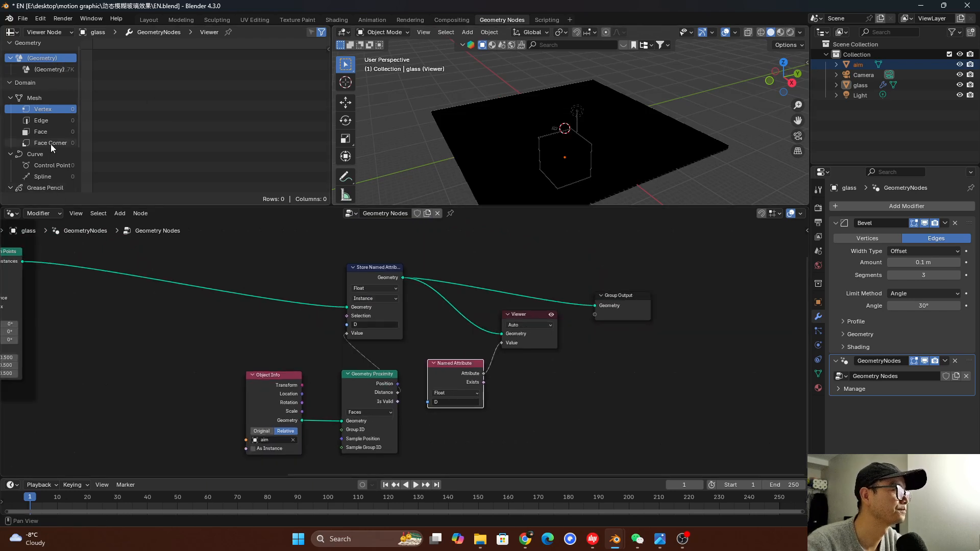
scroll(50, 144, down, 5)
click(49, 182)
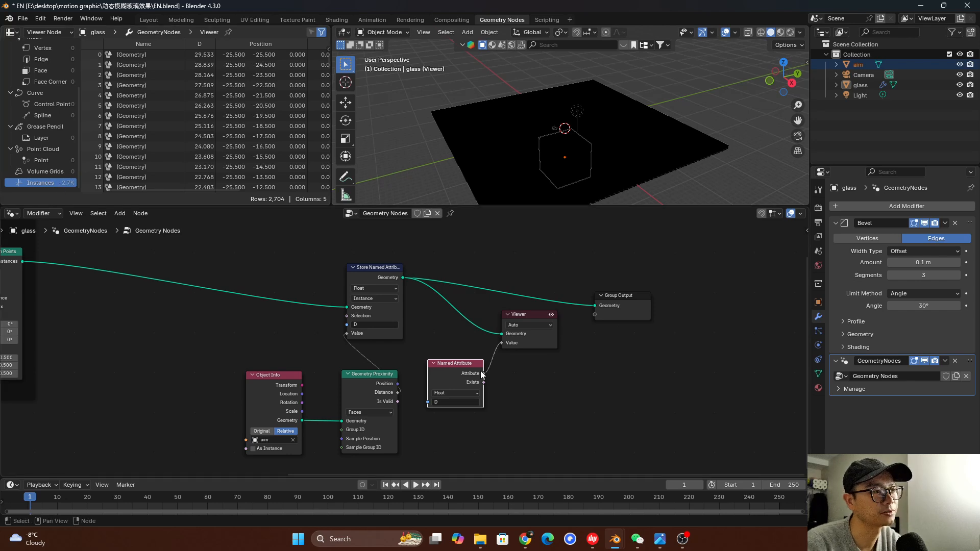
scroll(469, 371, up, 2)
drag(468, 371, 499, 372)
scroll(226, 129, down, 4)
mouse_move(562, 133)
middle_down()
mouse_move(565, 91)
mouse_move(567, 122)
middle_up()
scroll(272, 123, down, 5)
scroll(279, 136, down, 1)
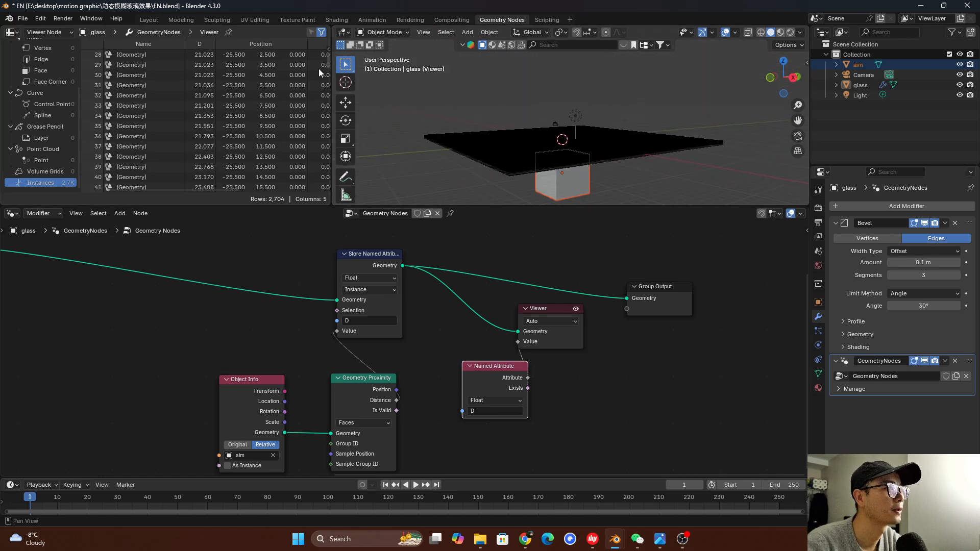
drag(327, 63, 333, 192)
middle_drag(569, 165, 599, 204)
scroll(540, 425, down, 2)
scroll(541, 425, up, 1)
middle_drag(501, 119, 501, 408)
scroll(497, 404, up, 3)
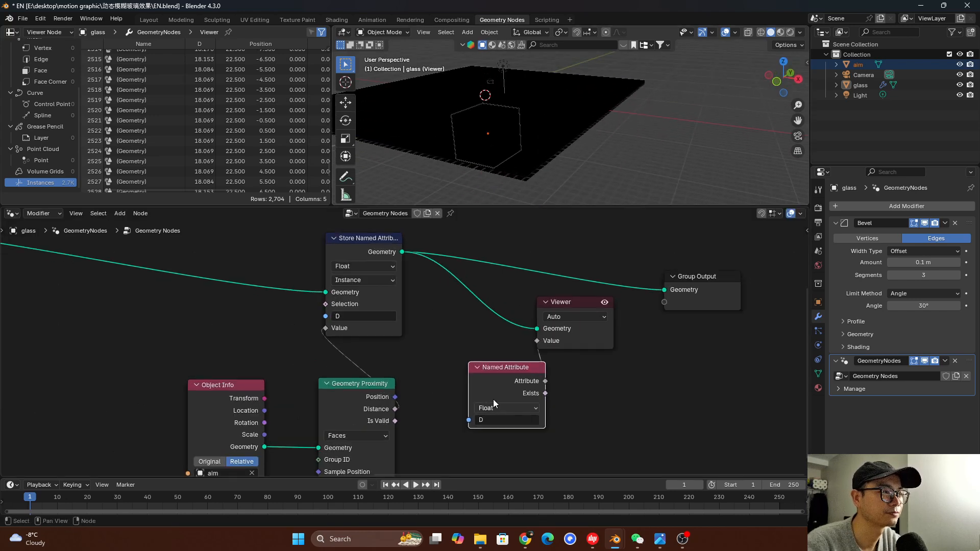
Delete the Named Attribute node and move Object Info away from Geometry Proximity to make room between them
key(x)
key(Home)
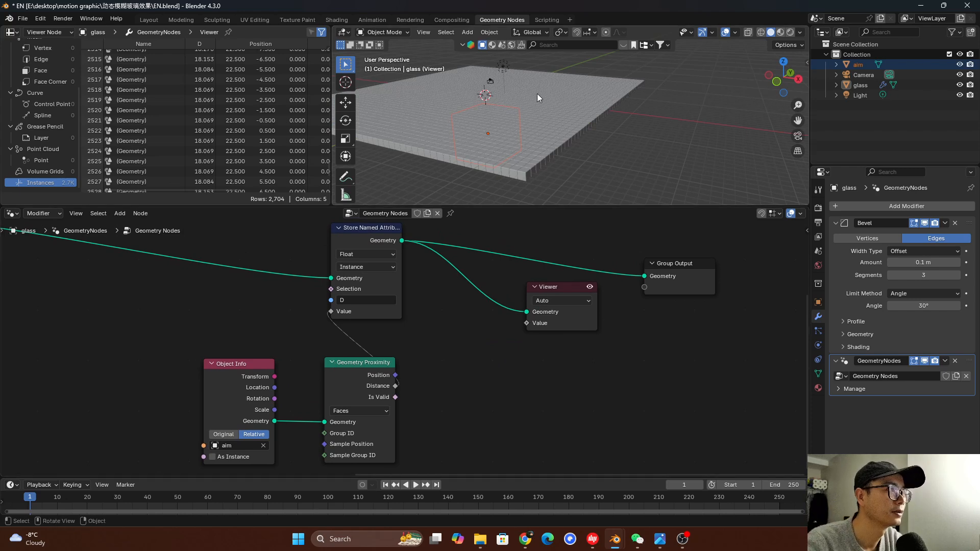
middle_drag(548, 120, 540, 93)
drag(253, 376, 127, 375)
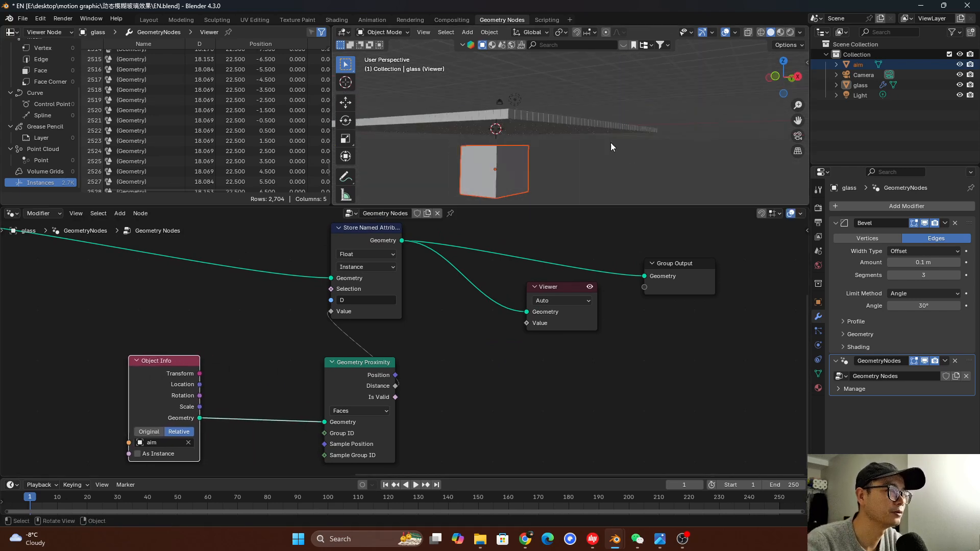
scroll(598, 148, down, 1)
middle_drag(271, 403, 303, 397)
scroll(572, 156, down, 1)
Add a Monkey mesh, place it below the cube grid beside the aim cube, and scale it up
key(shift+a)
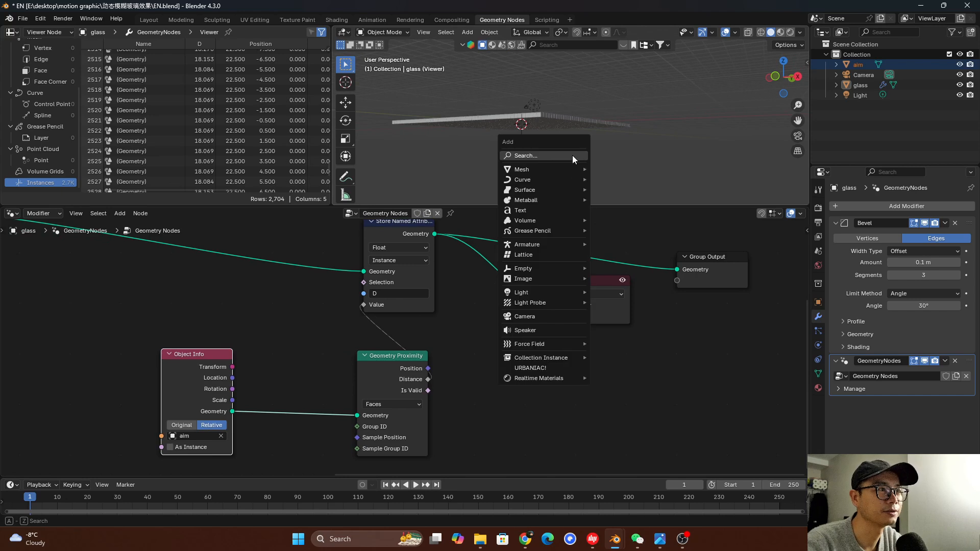
mouse_move(562, 169)
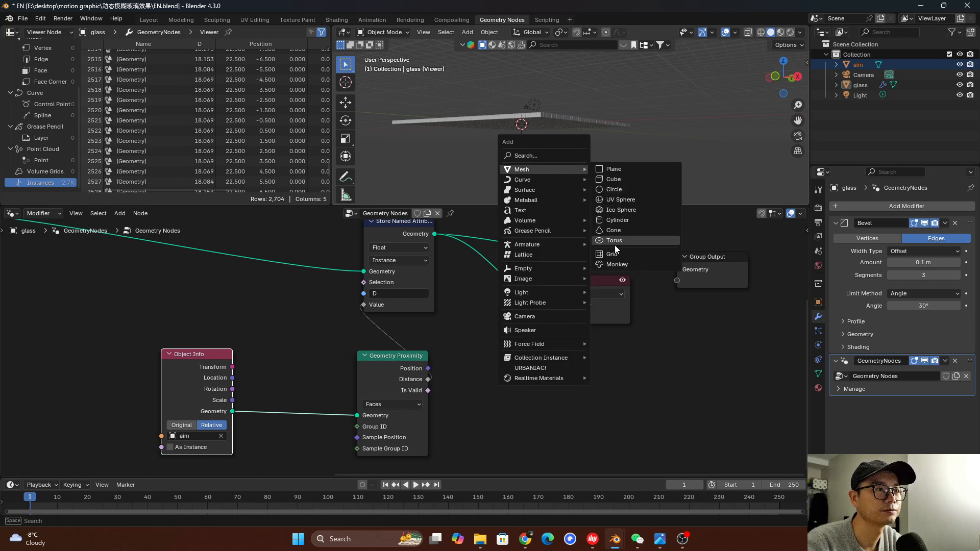
click(617, 265)
middle_drag(551, 132, 513, 130)
key(s)
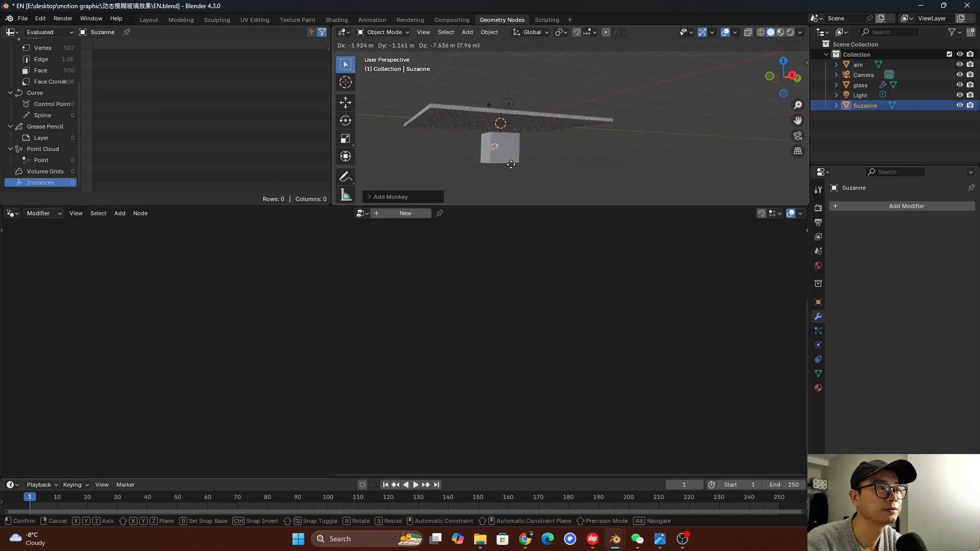
click(581, 174)
mouse_move(580, 170)
middle_down()
mouse_move(677, 152)
mouse_move(575, 169)
middle_up()
Examine the monkey, the aim cube and the glass grid from several angles to compare their shapes
scroll(575, 168, up, 6)
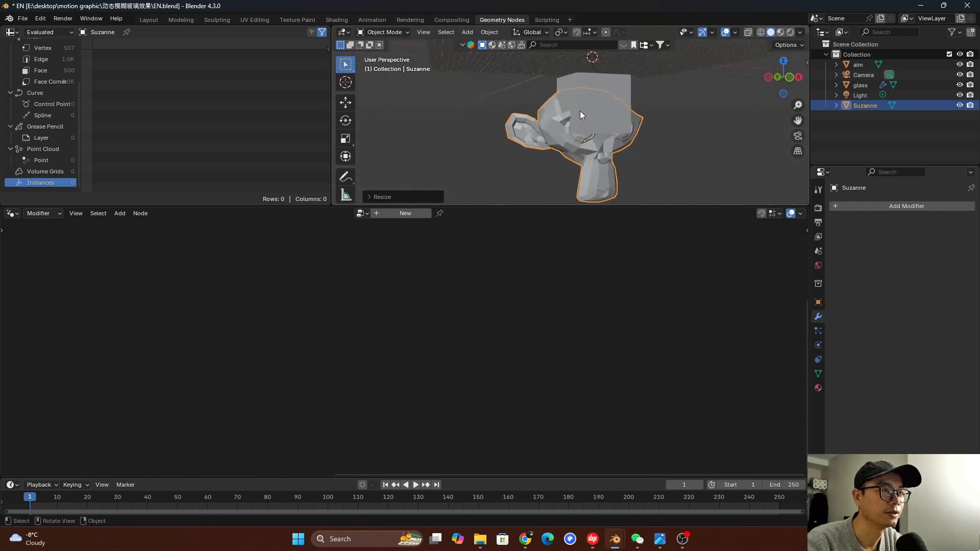
middle_drag(532, 127, 489, 102)
middle_drag(501, 63, 591, 96)
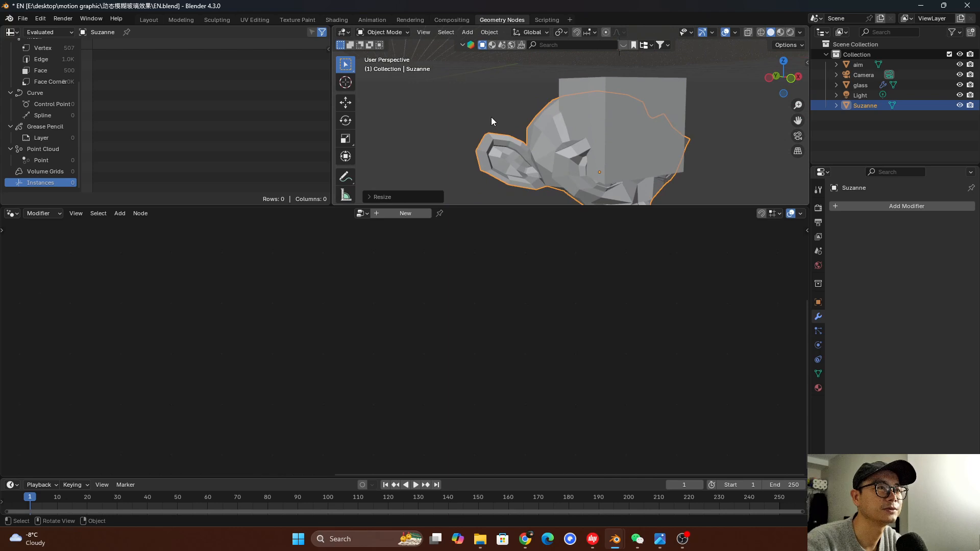
middle_drag(592, 118, 612, 116)
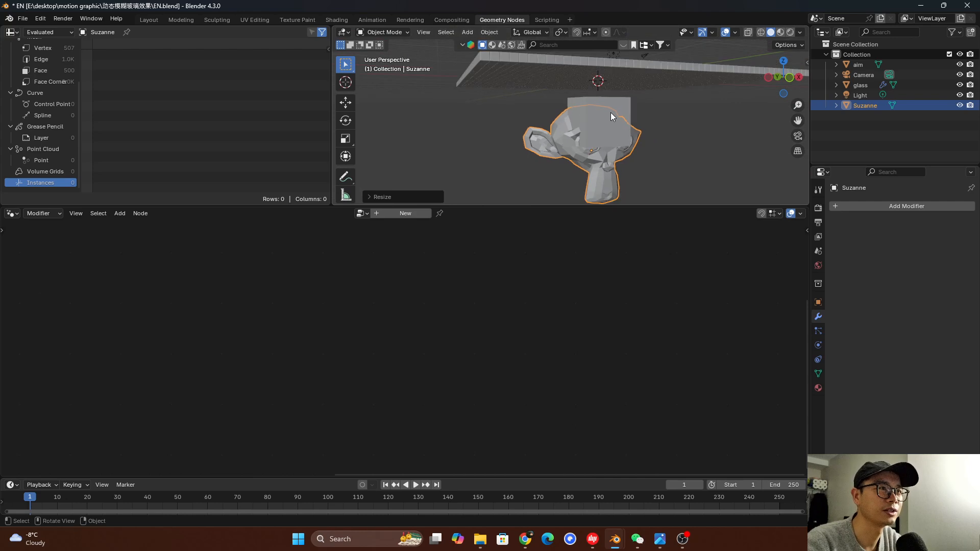
click(624, 115)
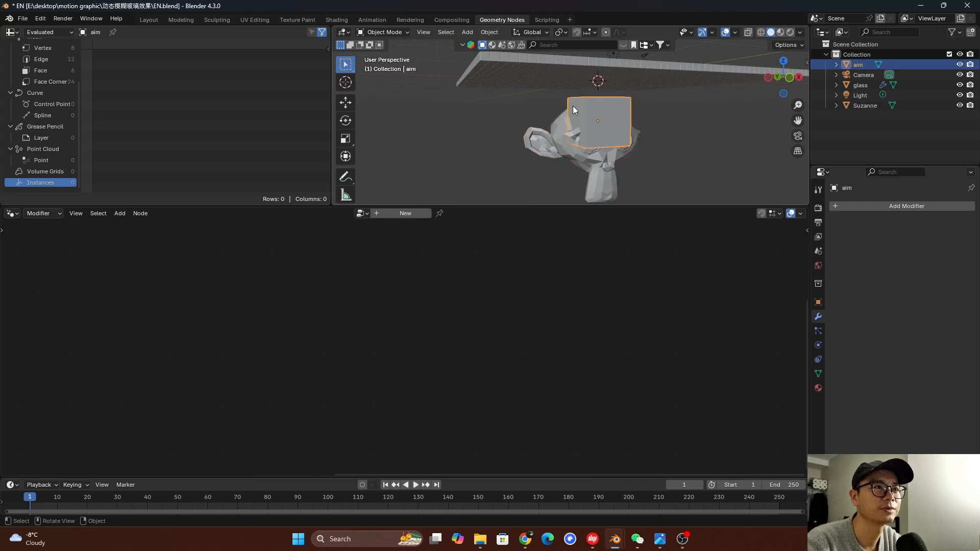
middle_drag(628, 107, 620, 111)
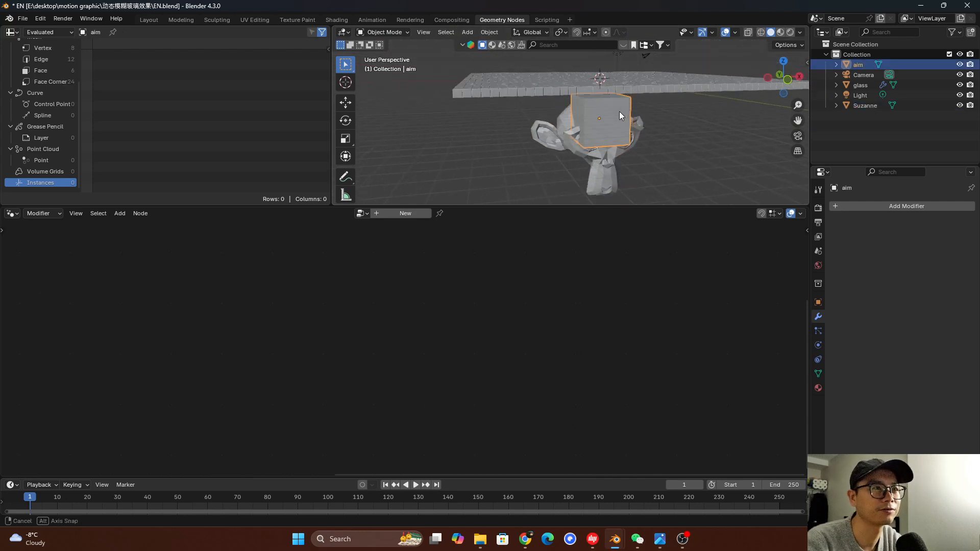
Select the glass grid and insert a Transform Geometry node between Object Info and Geometry Proximity
click(648, 76)
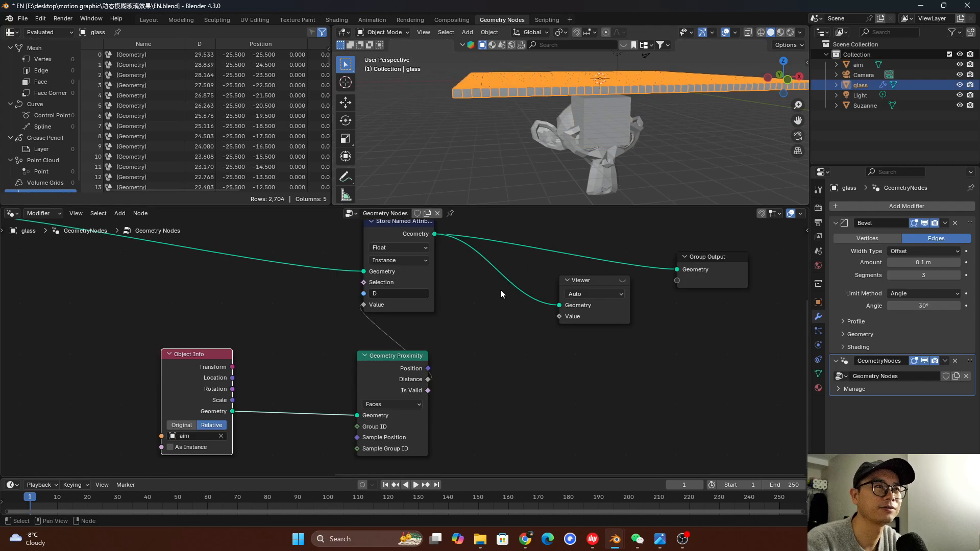
key(shift+a)
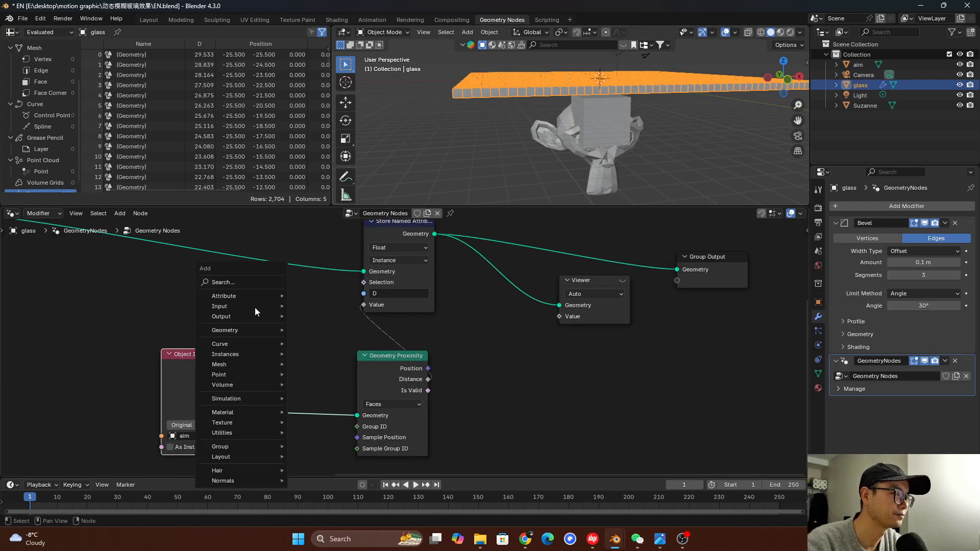
text(trans)
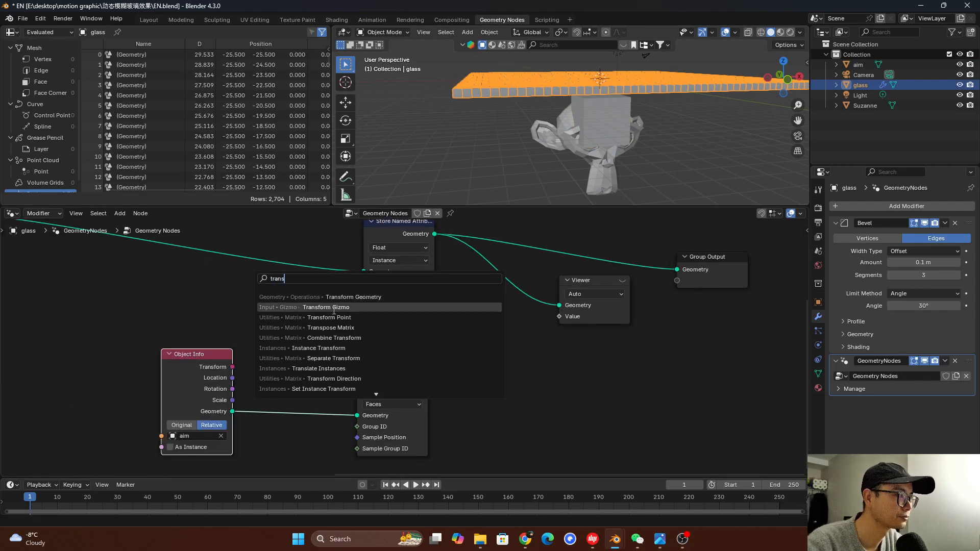
click(378, 298)
click(301, 348)
middle_drag(302, 348, 308, 274)
Set Transform Geometry's Z scale to 0 to flatten the aim geometry
click(302, 439)
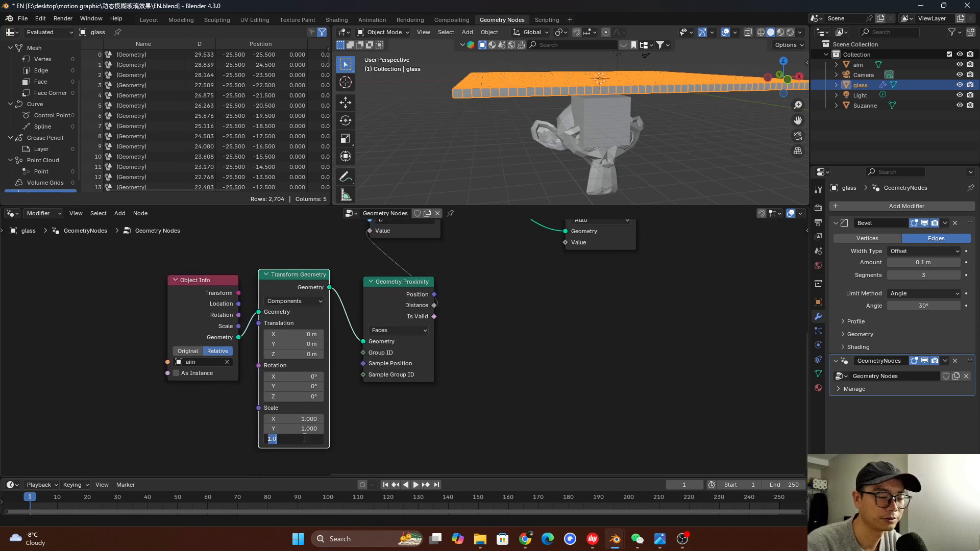
text(0)
key(Return)
scroll(296, 443, up, 3)
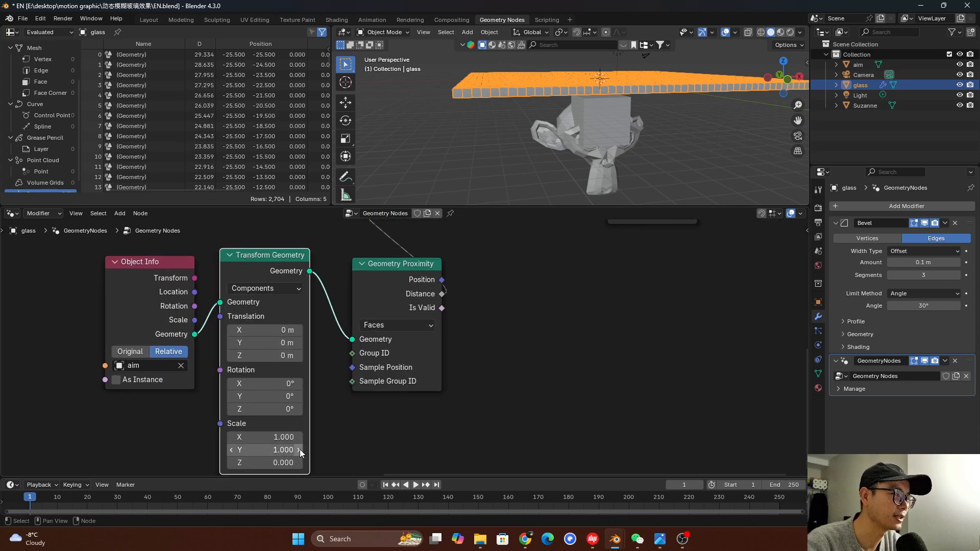
Delete the Viewer node linked to Store Named Attribute's geometry output
scroll(289, 448, down, 4)
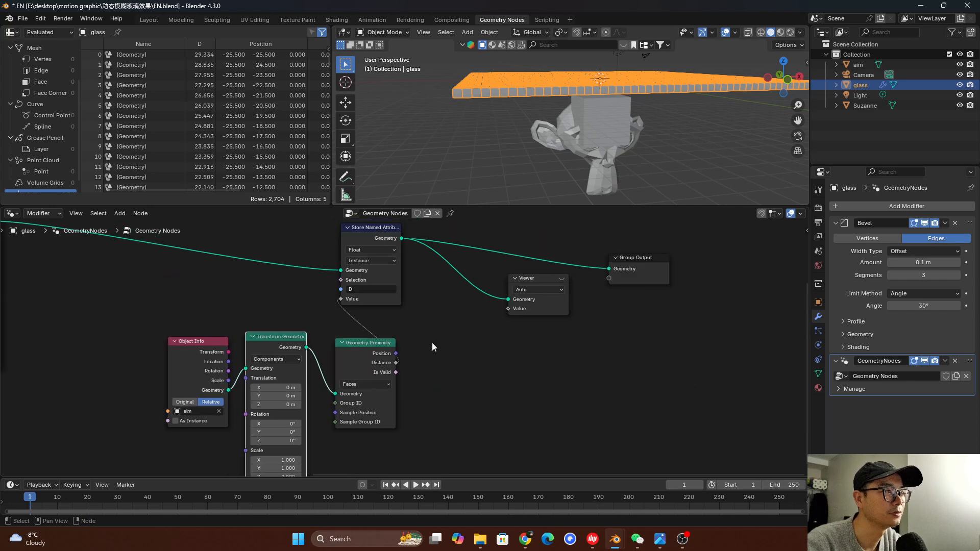
click(525, 305)
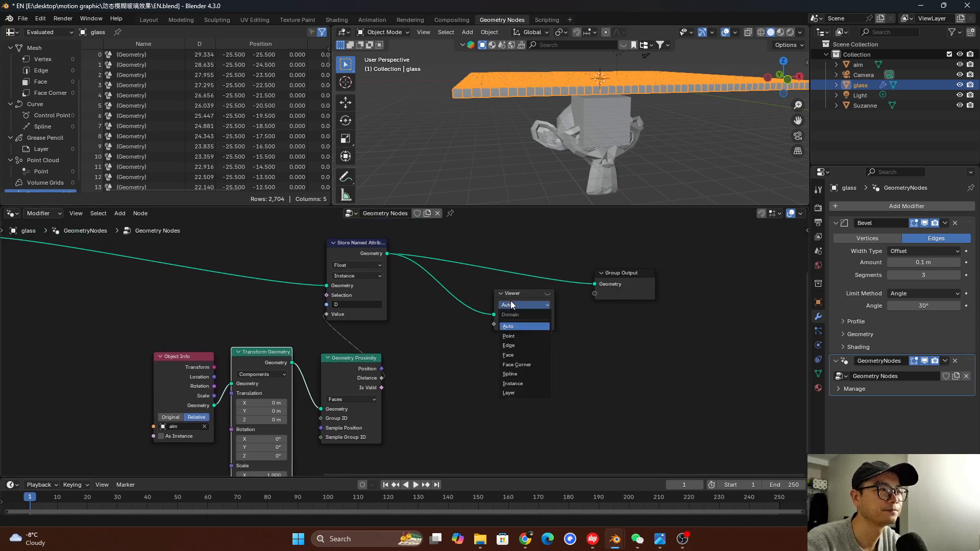
click(526, 294)
scroll(500, 286, down, 1)
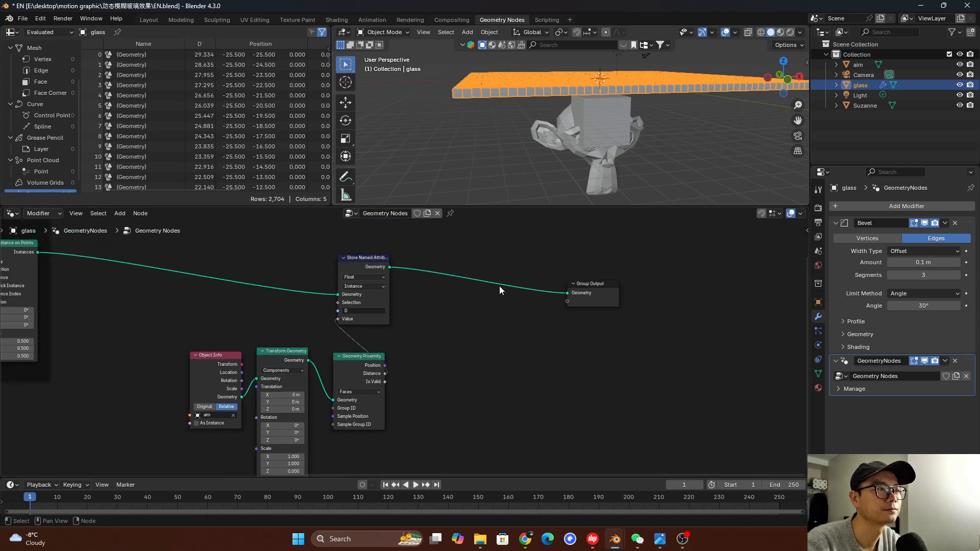
Preview Transform Geometry's output through a Viewer node and examine the flattened aim geometry above the cube
scroll(299, 374, up, 2)
ctrl+shift+click(271, 363)
middle_drag(633, 112, 596, 108)
middle_drag(678, 131, 606, 143)
scroll(418, 316, down, 2)
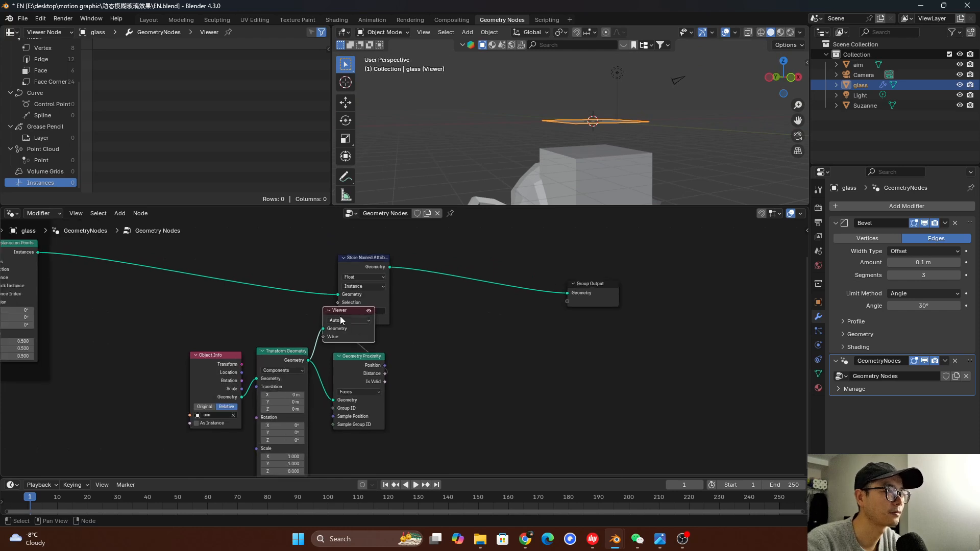
Move the Viewer node clear of Store Named Attribute and link Transform Geometry's geometry output to Group Output
click(865, 104)
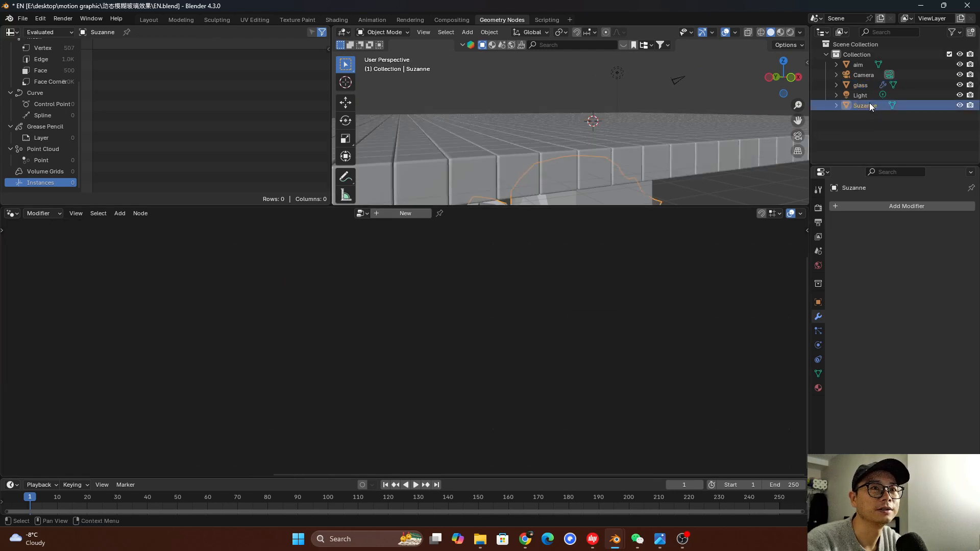
click(861, 85)
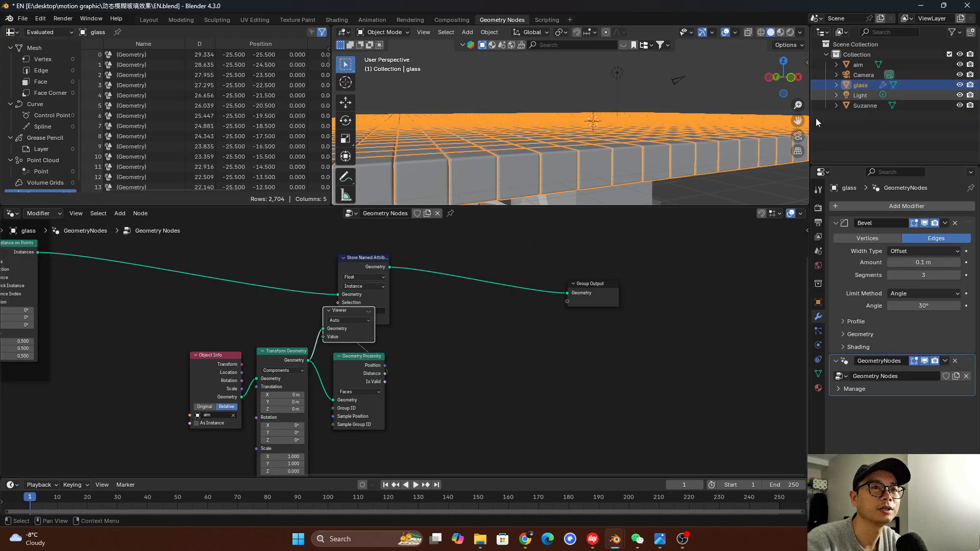
click(368, 311)
drag(355, 311, 443, 328)
drag(309, 361, 566, 293)
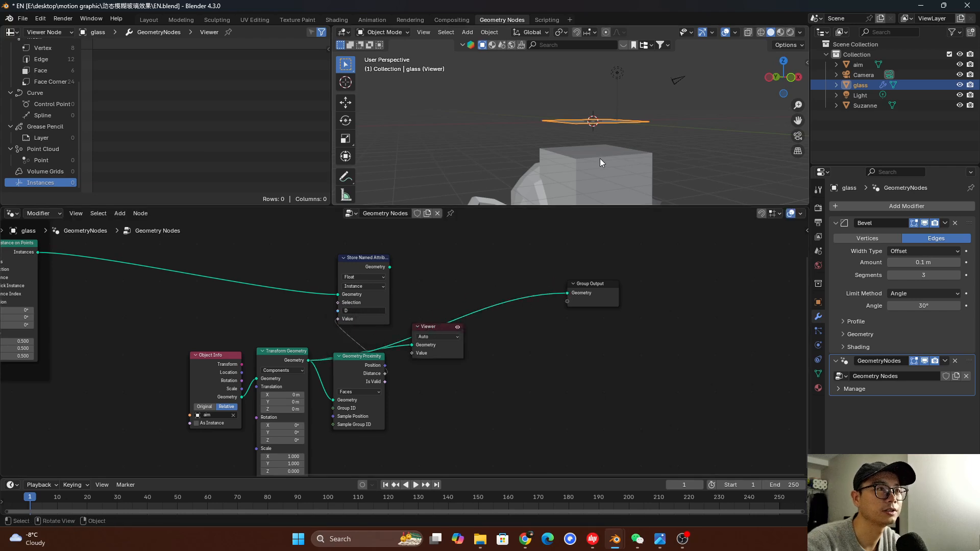
Delete the Suzanne object from the scene
click(868, 105)
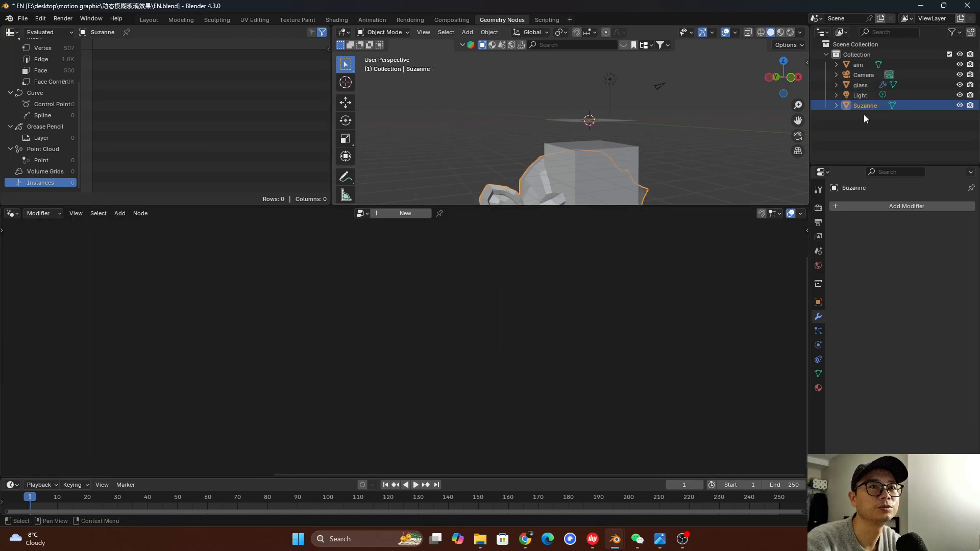
key(Delete)
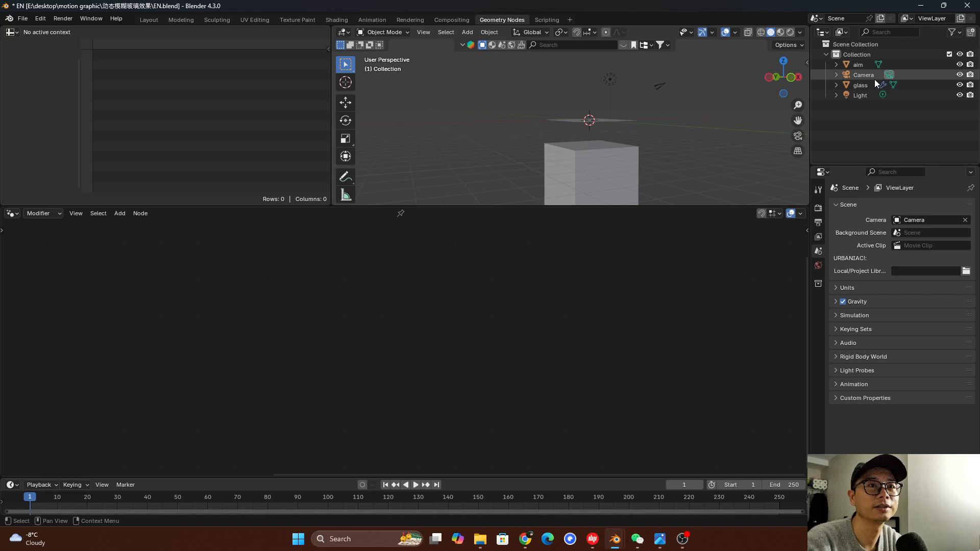
Try moving the aim cube to examine how its flattened geometry follows, and cancel the move
click(862, 66)
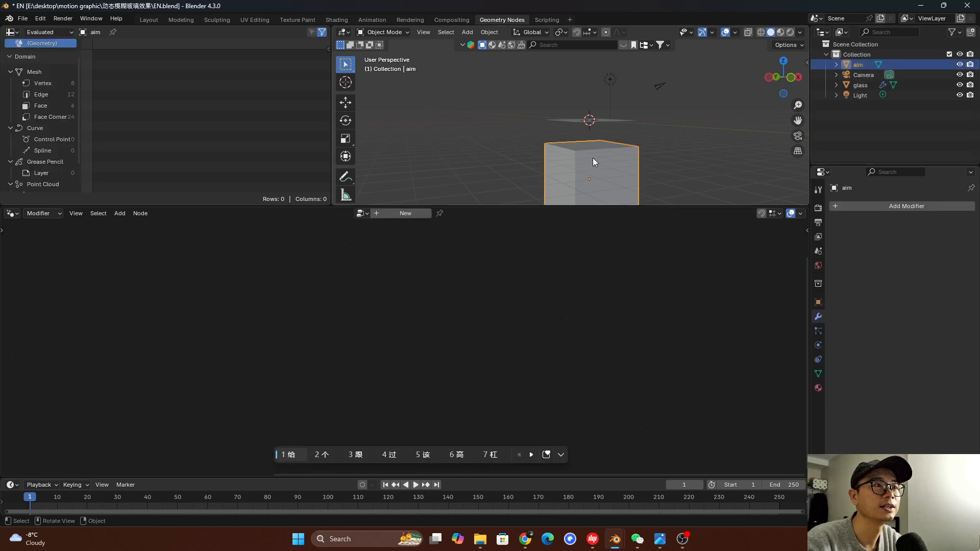
key(g)
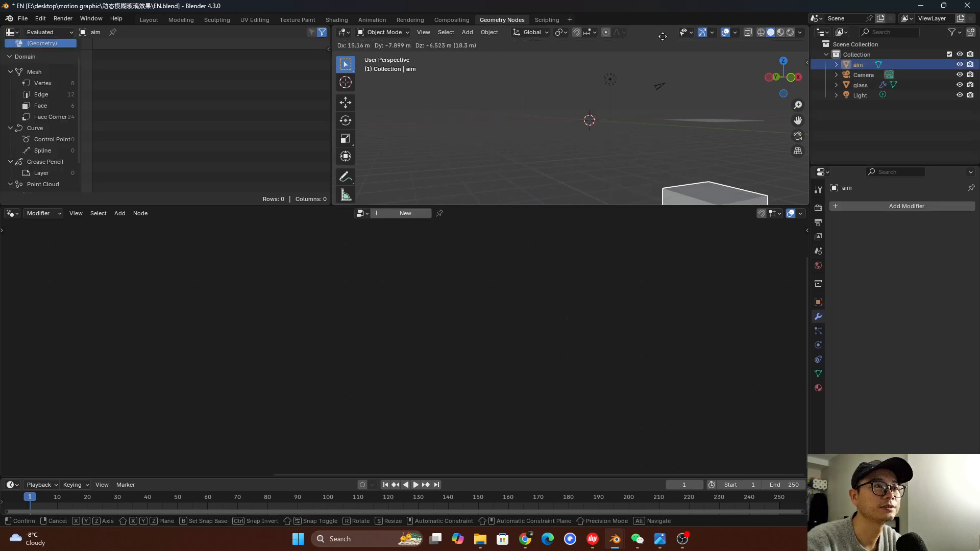
right_click(587, 177)
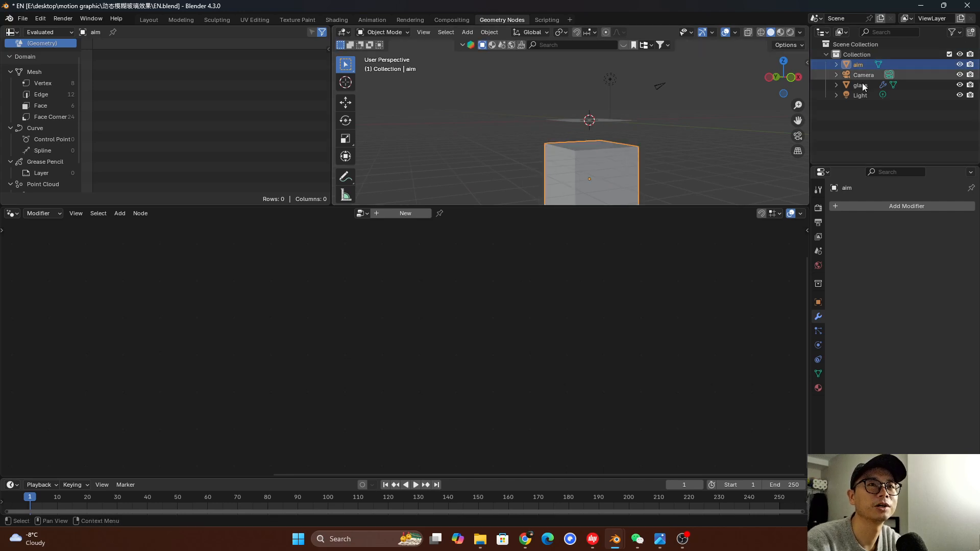
Delete the Viewer node from the glass node tree and link Store Named Attribute's geometry output back to Group Output
click(861, 85)
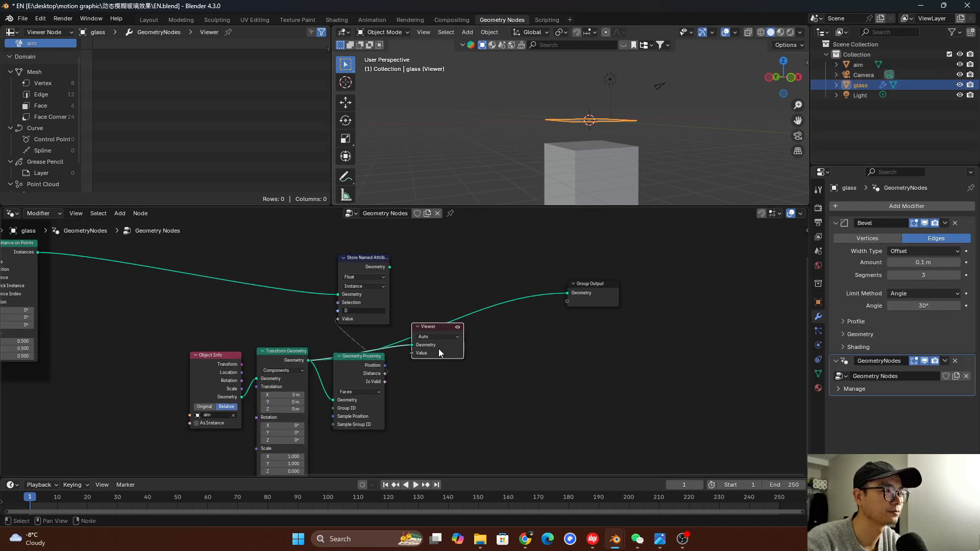
key(x)
drag(389, 267, 643, 287)
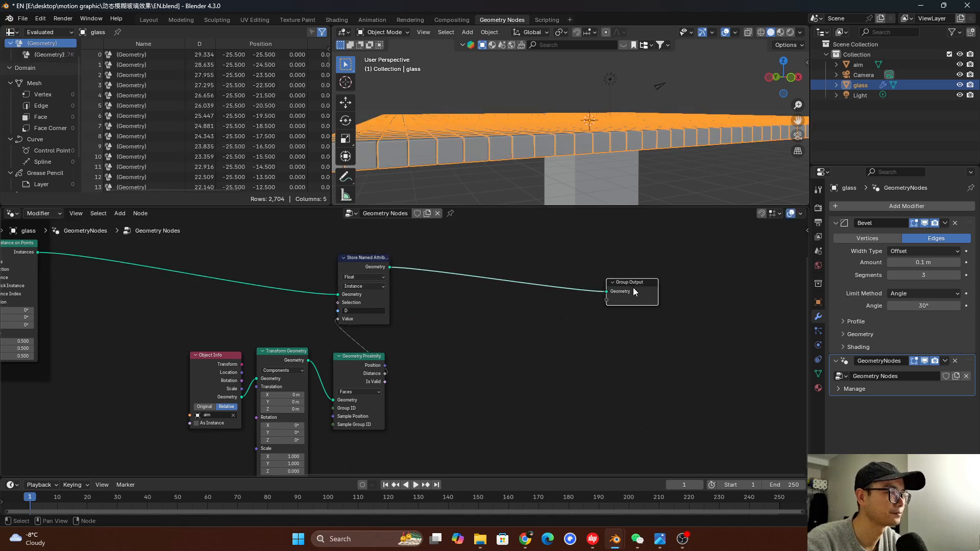
Insert a Set Material node between Store Named Attribute and Group Output and assign the material named Material
middle_drag(528, 313, 480, 323)
scroll(492, 316, up, 1)
scroll(543, 295, down, 2)
scroll(418, 274, up, 3)
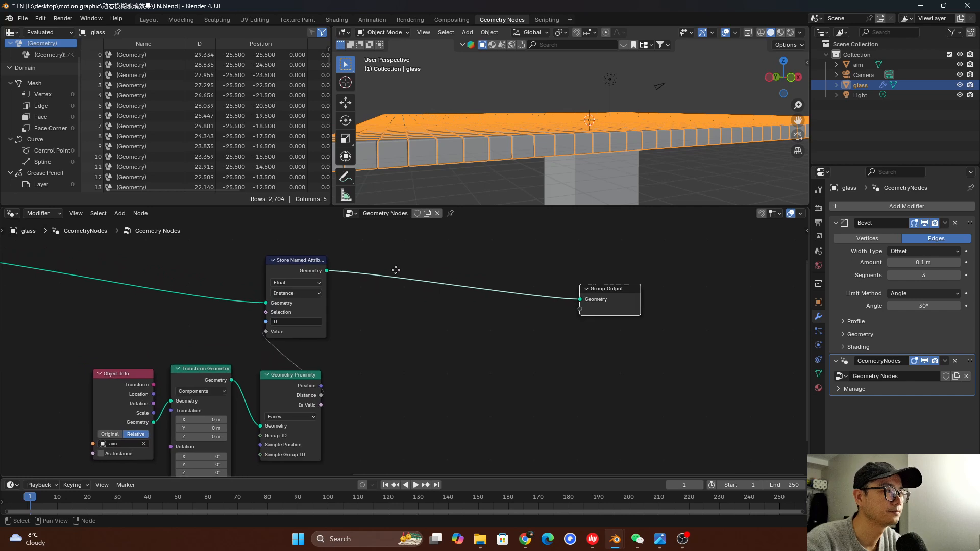
middle_drag(397, 272, 389, 290)
scroll(281, 279, up, 1)
key(shift+a)
text(se)
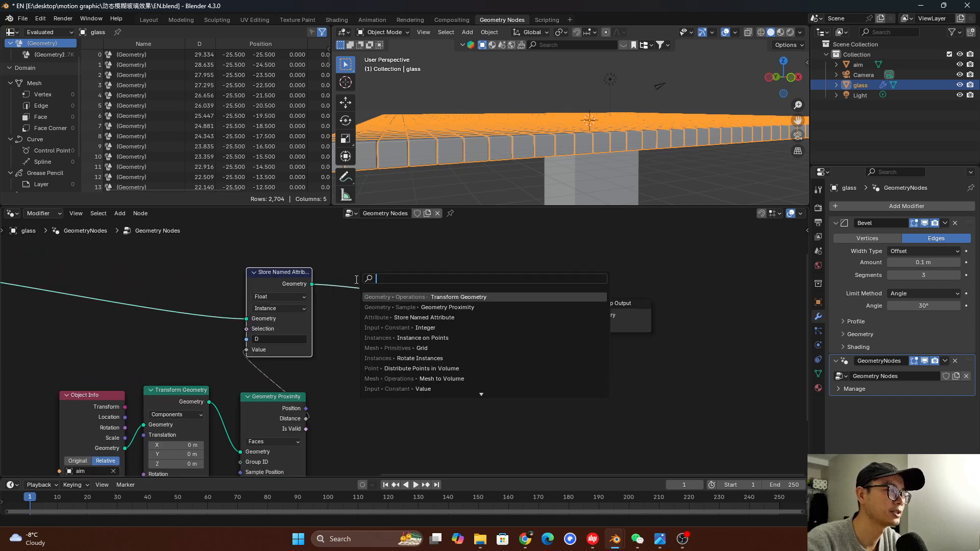
text(t mat)
key(Return)
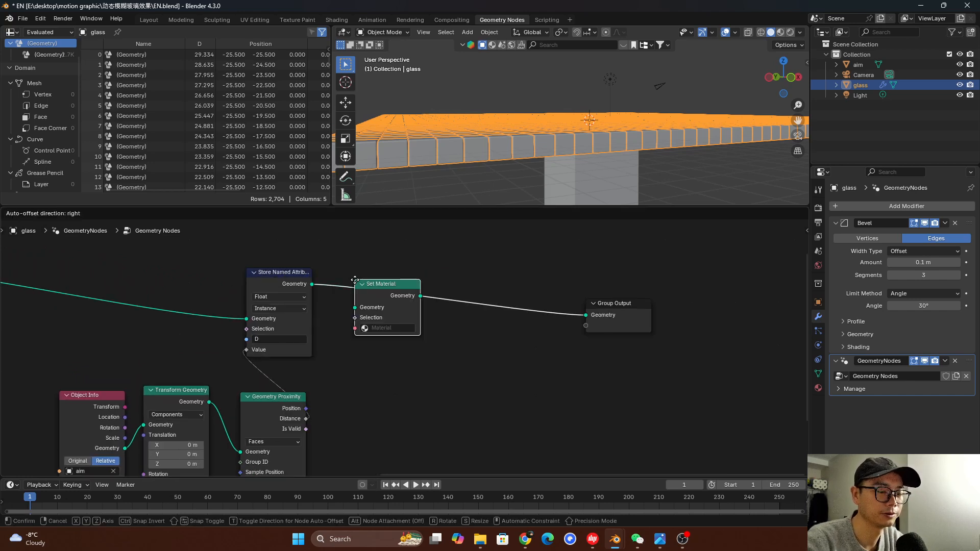
click(470, 280)
click(482, 327)
click(501, 347)
Insert a Set Shade Smooth node between Store Named Attribute and Set Material, check the smoothed bevels and save the file
scroll(504, 326, up, 1)
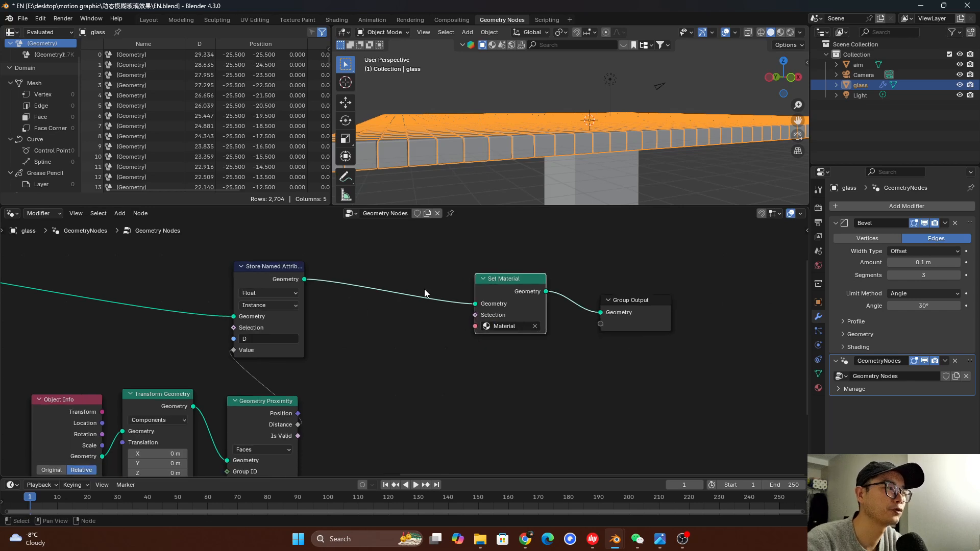
key(shift+a)
scroll(473, 152, up, 3)
middle_drag(473, 152, 498, 109)
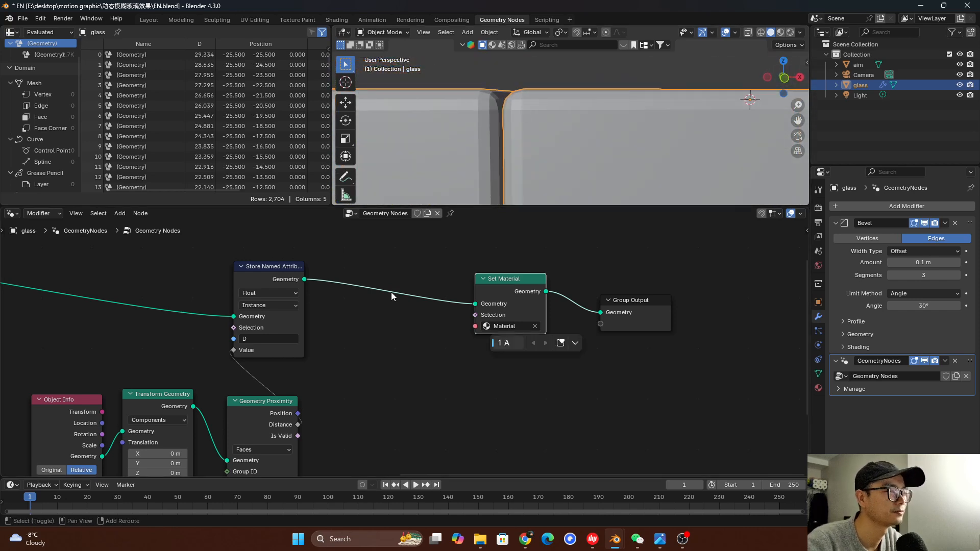
key(shift+a)
text(set sh)
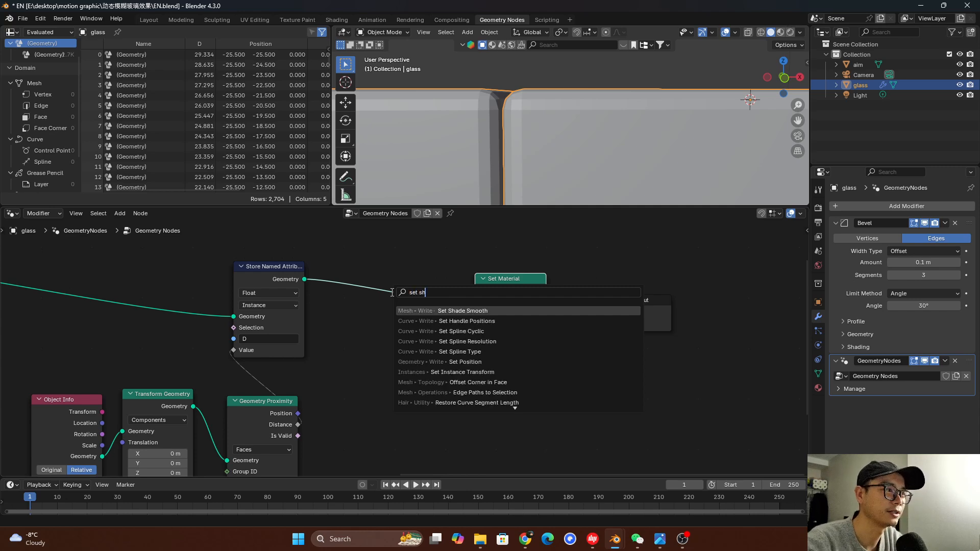
key(Return)
click(382, 271)
middle_drag(475, 184, 476, 140)
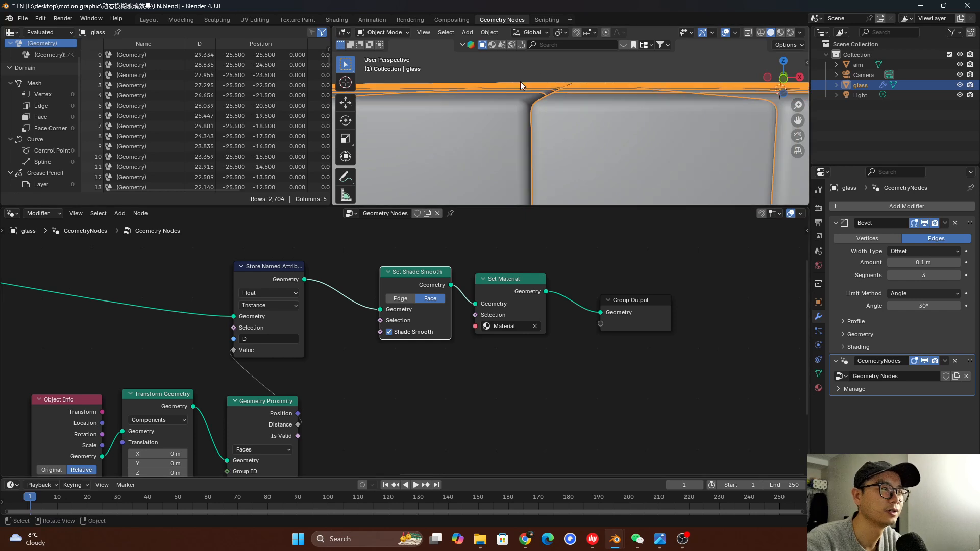
scroll(561, 84, down, 8)
middle_drag(619, 88, 583, 130)
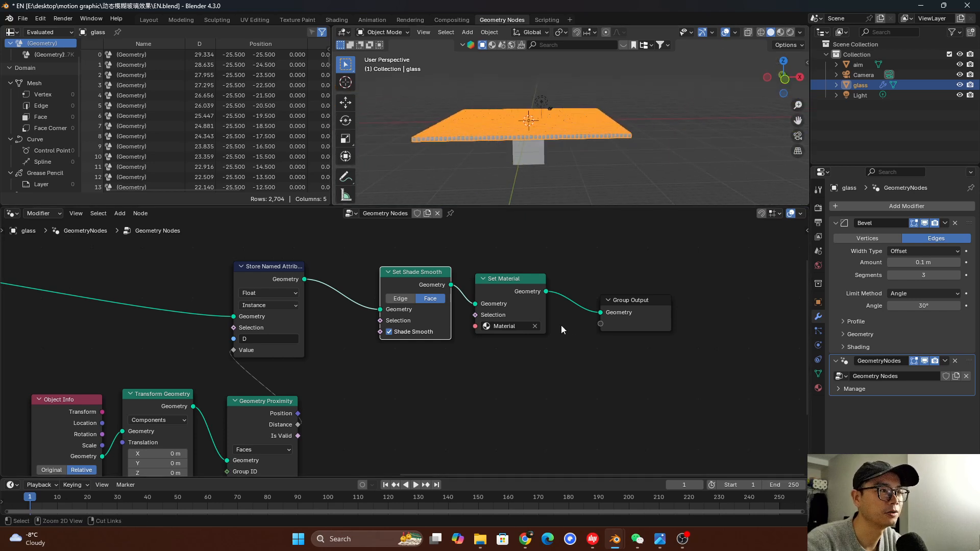
key(ctrl+s)
Join the Object Info, Transform Geometry, Geometry Proximity and Store Named Attribute nodes in a new frame
scroll(464, 332, down, 6)
middle_drag(476, 329, 552, 296)
drag(231, 251, 434, 449)
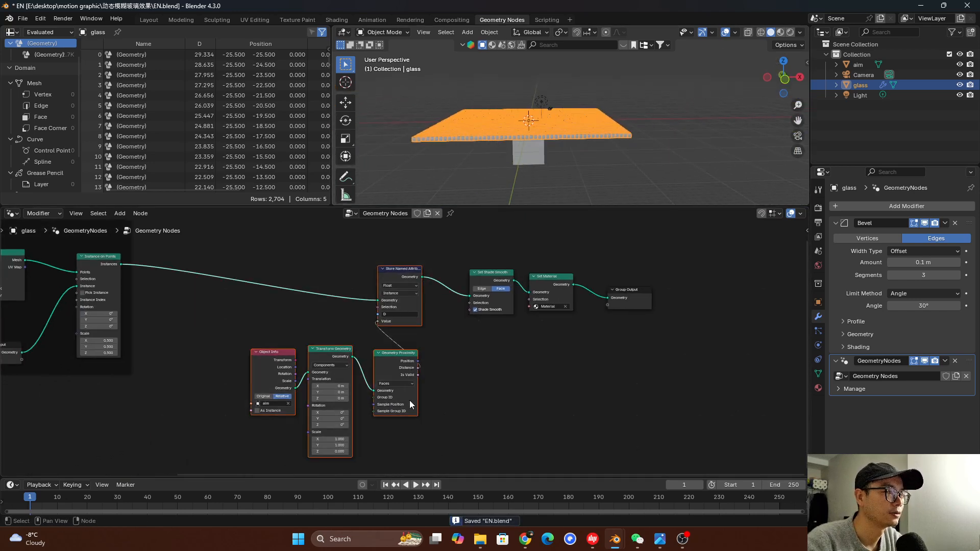
scroll(404, 388, up, 2)
key(ctrl+j)
Label the new frame "store the distance" and save the file
right_click(314, 244)
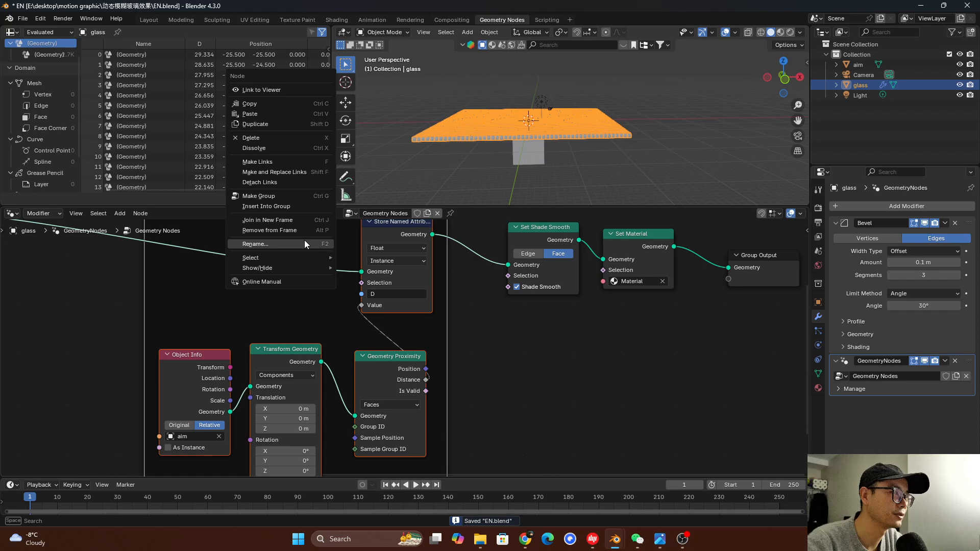
click(305, 244)
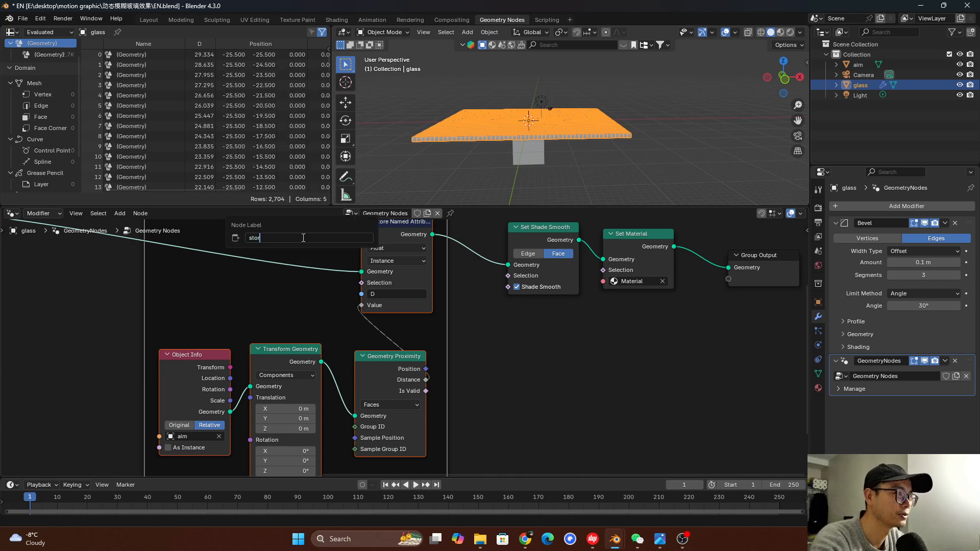
text(store the distan)
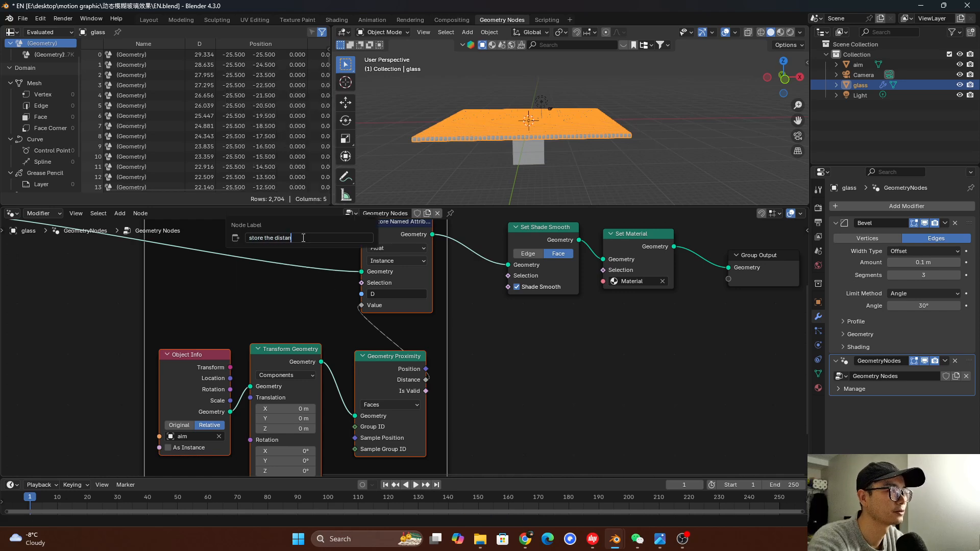
text(ce)
key(Return)
scroll(287, 265, down, 3)
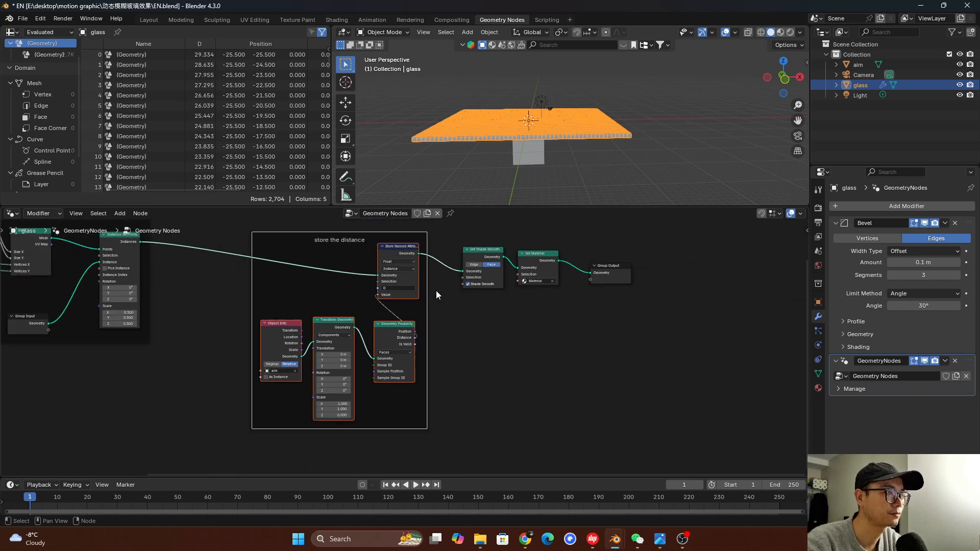
scroll(361, 342, down, 1)
middle_drag(361, 343, 512, 336)
key(ctrl+s)
middle_drag(491, 289, 466, 362)
scroll(470, 355, down, 2)
scroll(472, 344, up, 1)
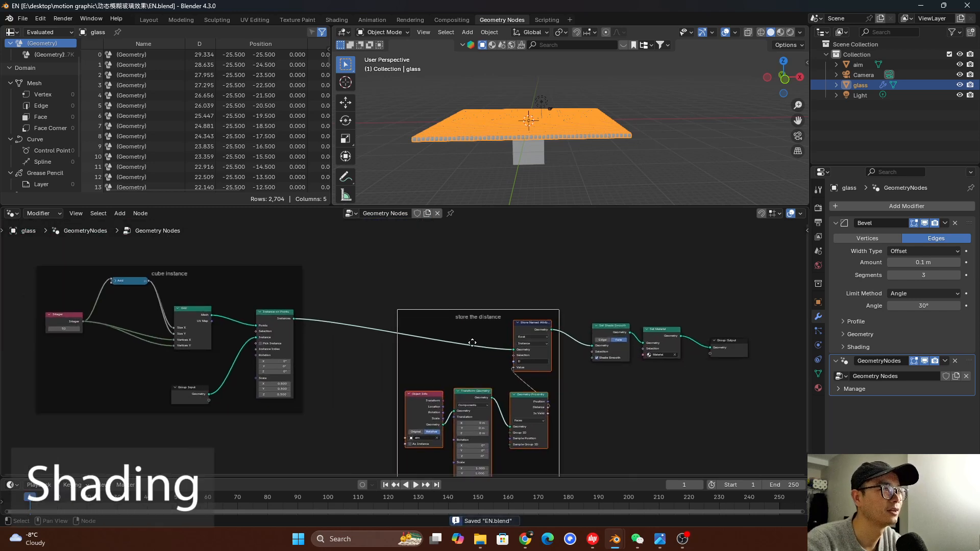
Switch to the Shading workspace and save the file
click(340, 19)
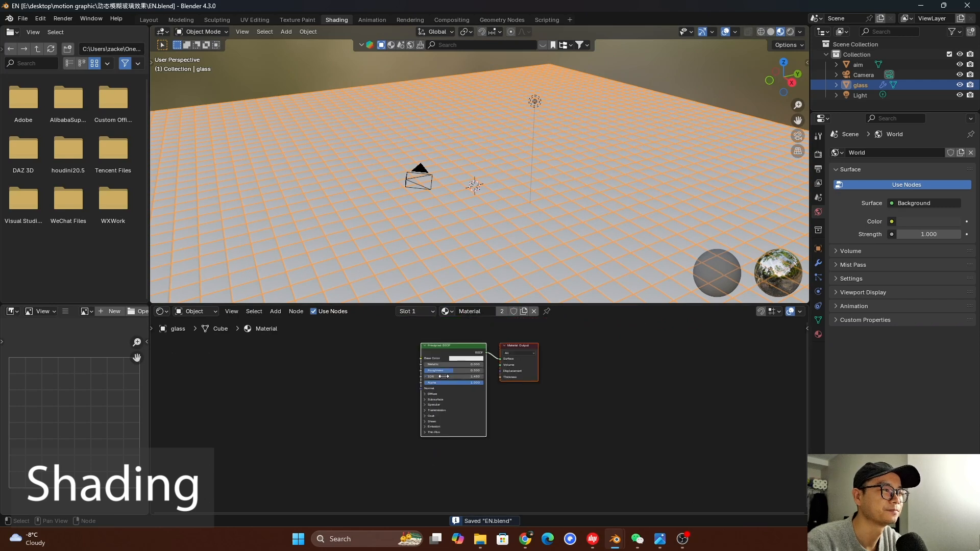
middle_drag(504, 243, 551, 237)
key(ctrl+s)
Look through the Camera object and set its X, Y and Z rotation to 0°
click(867, 75)
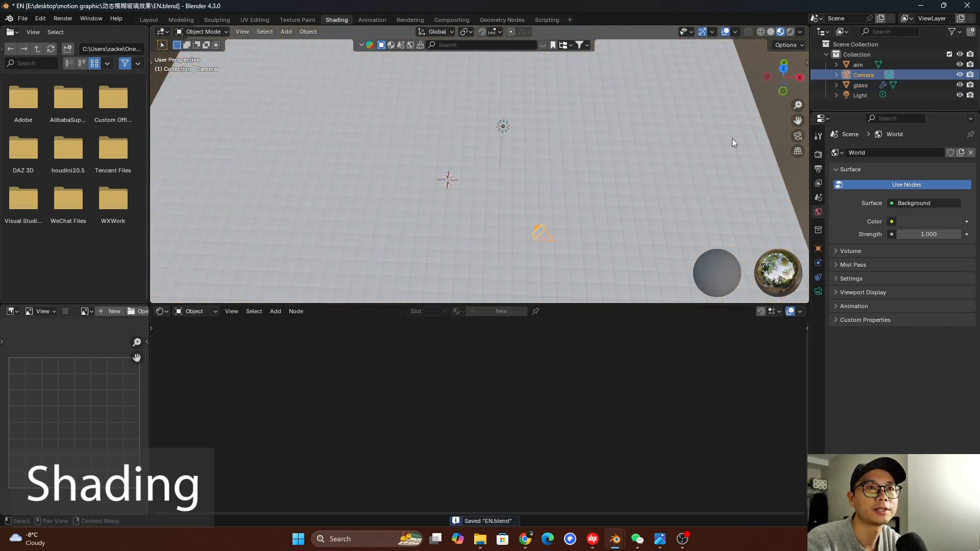
key(KP_0)
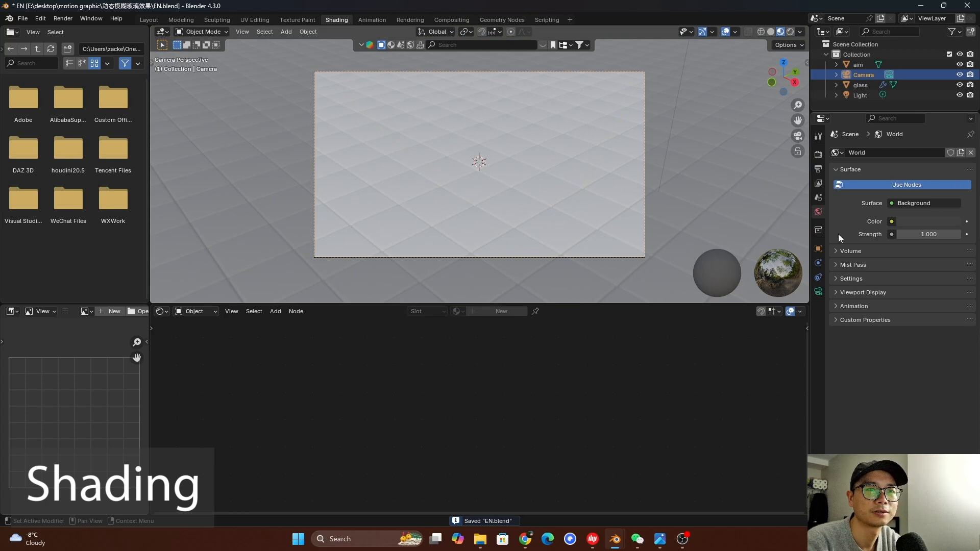
click(818, 291)
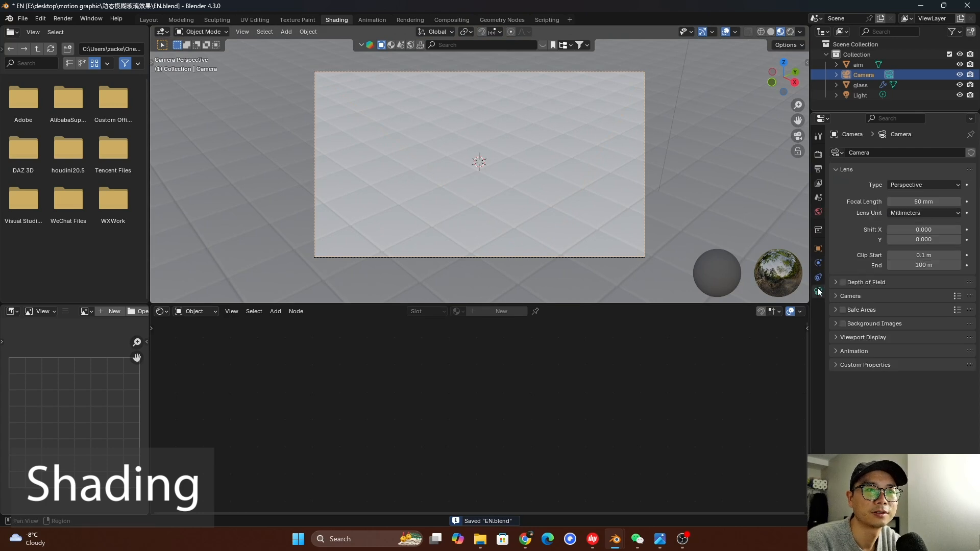
click(818, 249)
click(919, 218)
text(0)
key(Return)
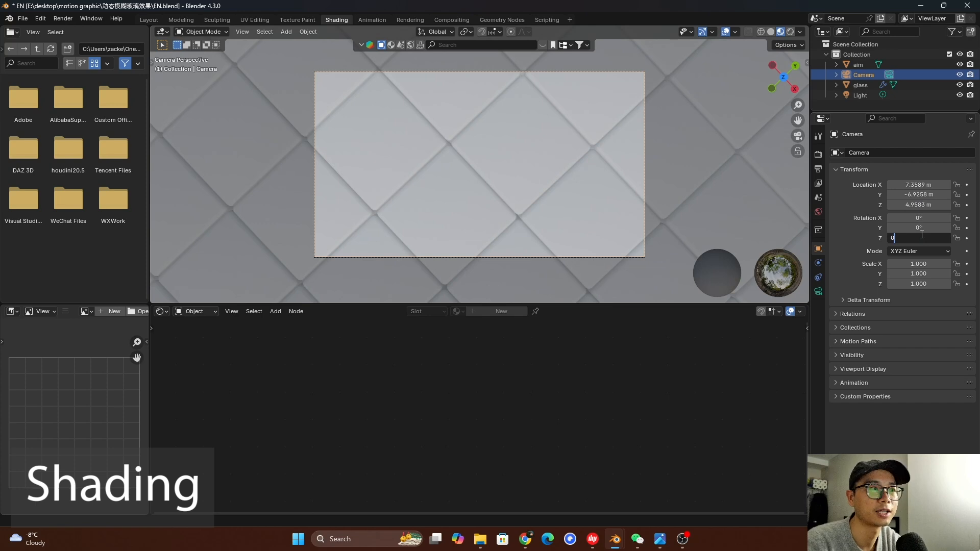
click(922, 235)
text(0)
key(Return)
Set the camera's X and Y location to 0 m
click(918, 184)
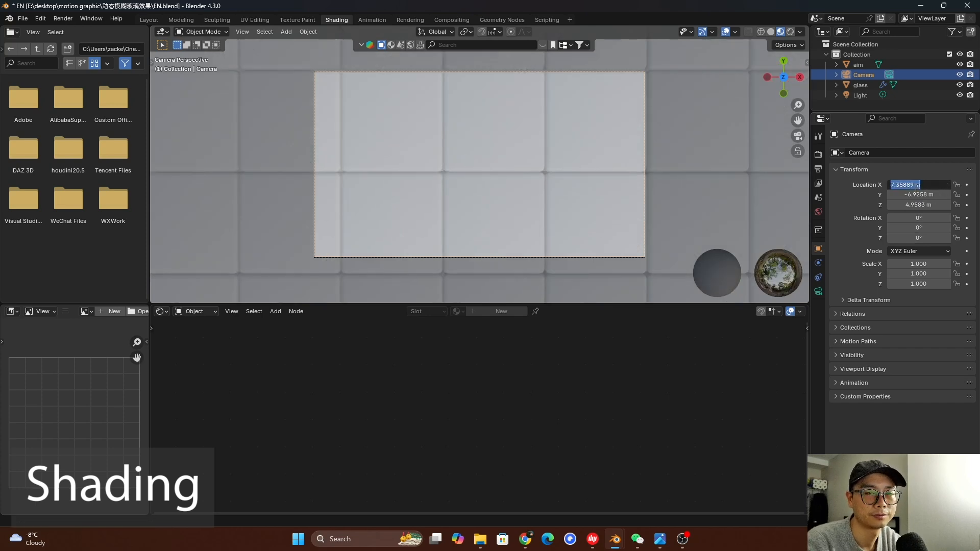
text(0)
key(Return)
click(917, 194)
text(0)
key(Return)
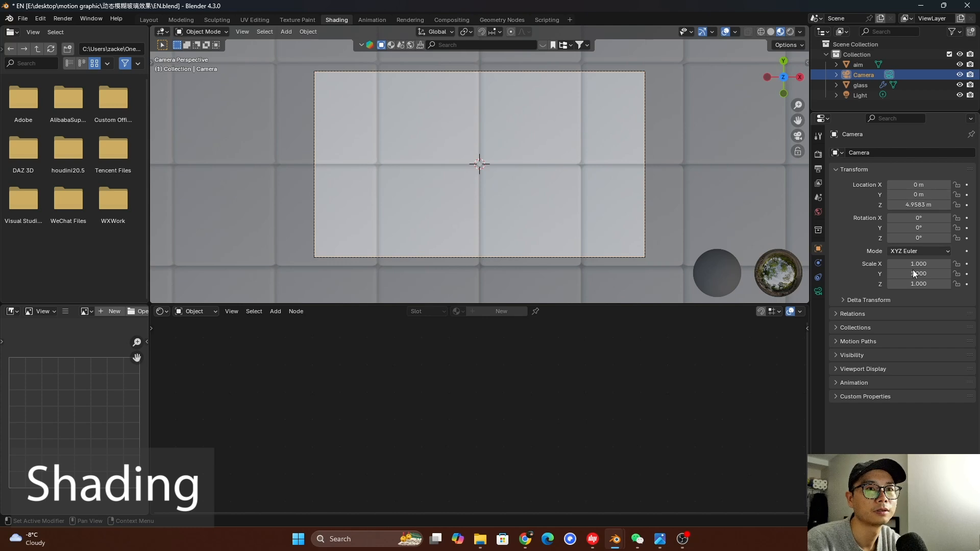
Change the camera's lens type to Orthographic and set its orthographic scale to about 37.714
click(817, 289)
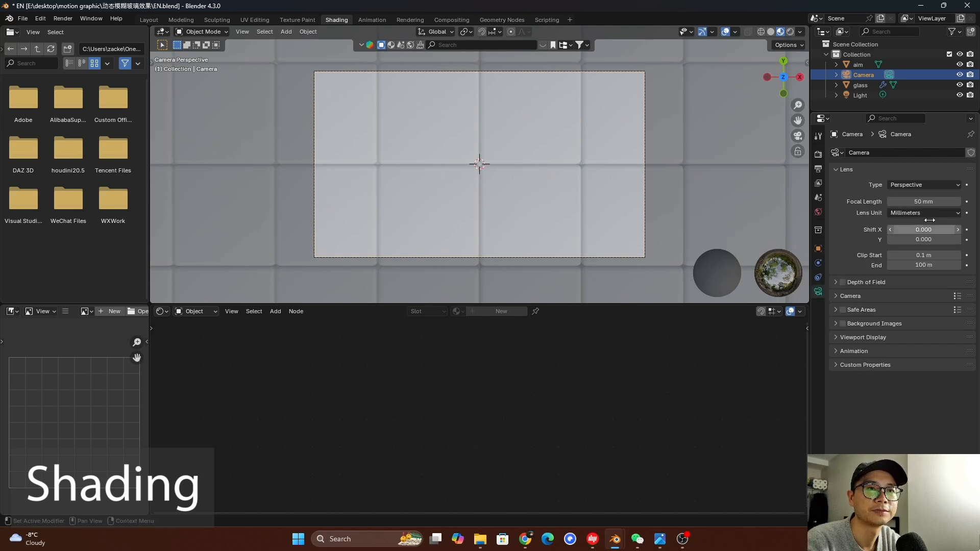
click(923, 185)
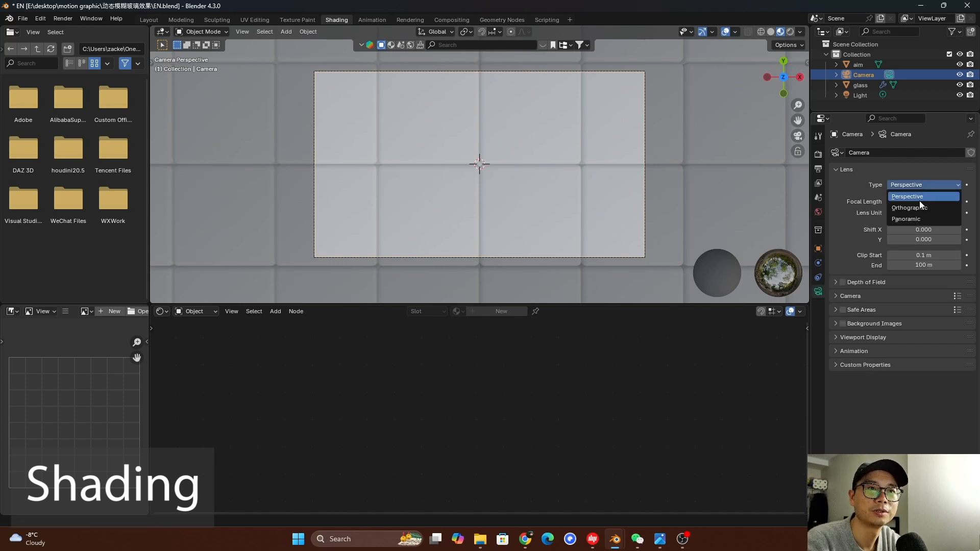
click(919, 208)
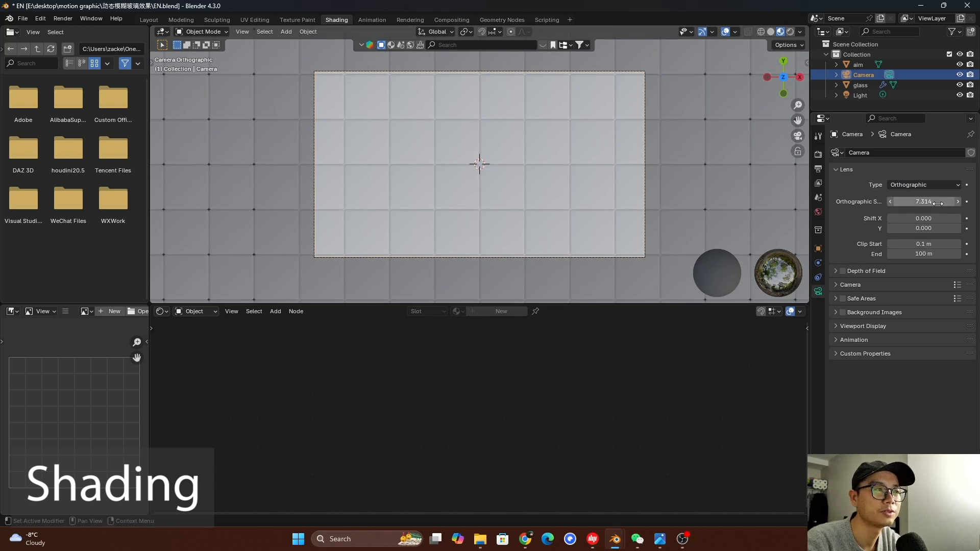
mouse_move(938, 203)
mouse_down()
mouse_move(979, 204)
mouse_move(938, 203)
mouse_up()
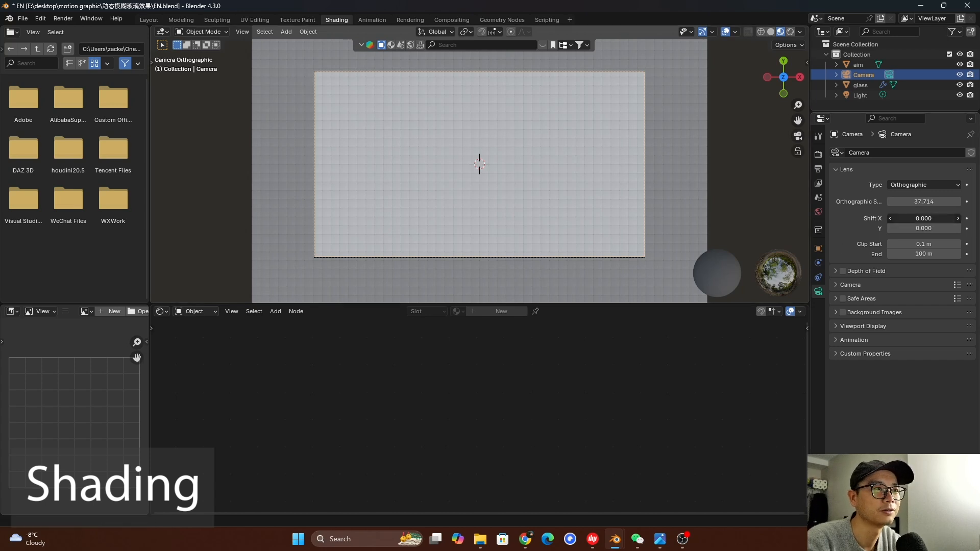
Set the camera's horizontal lens shift to 0.010
drag(924, 219, 933, 219)
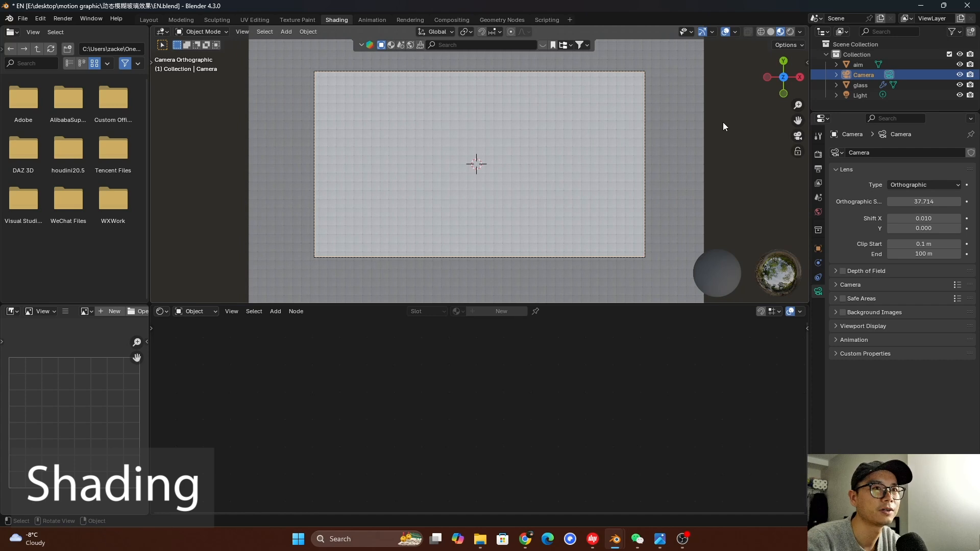
click(723, 122)
Select the glass object and set its Principled BSDF transmission weight to 1.000
click(661, 133)
scroll(491, 377, up, 3)
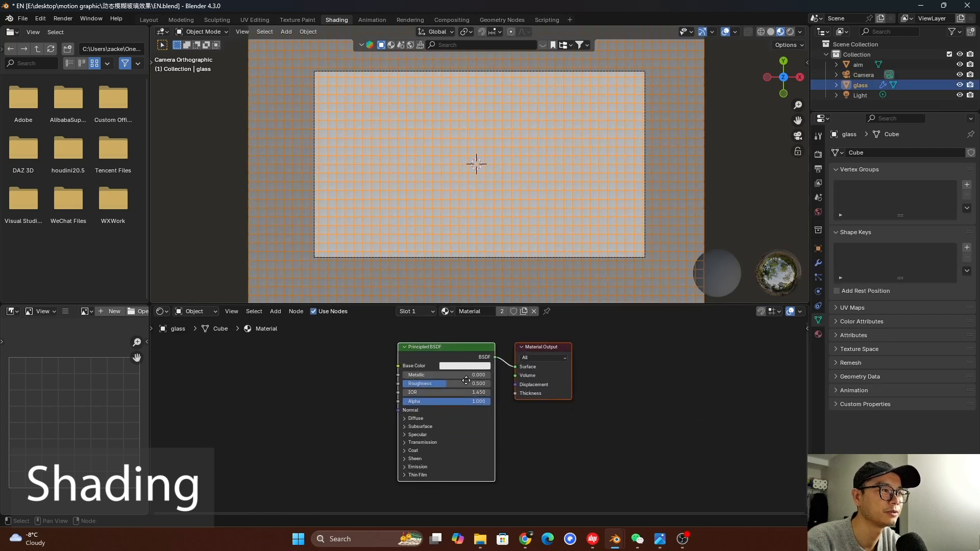
scroll(505, 419, down, 1)
click(466, 453)
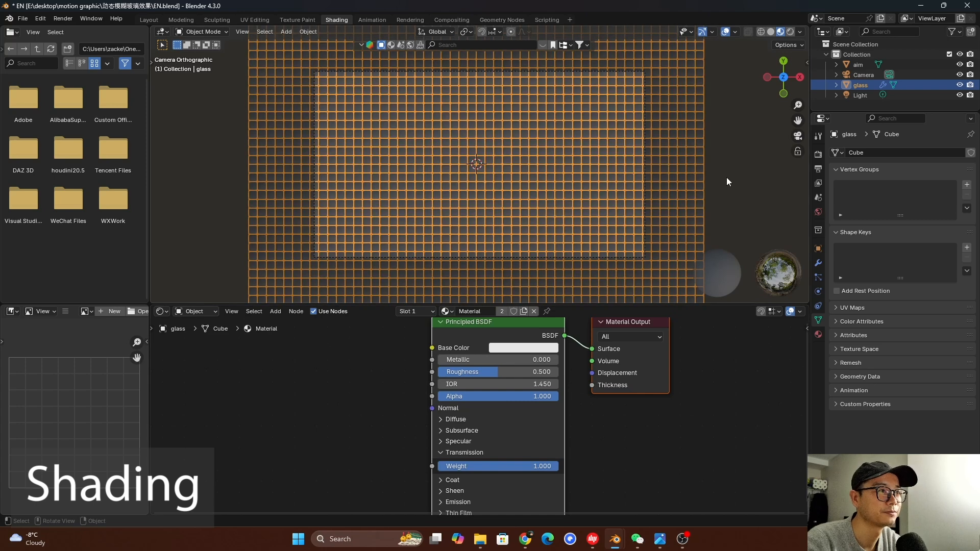
click(749, 158)
scroll(493, 455, down, 1)
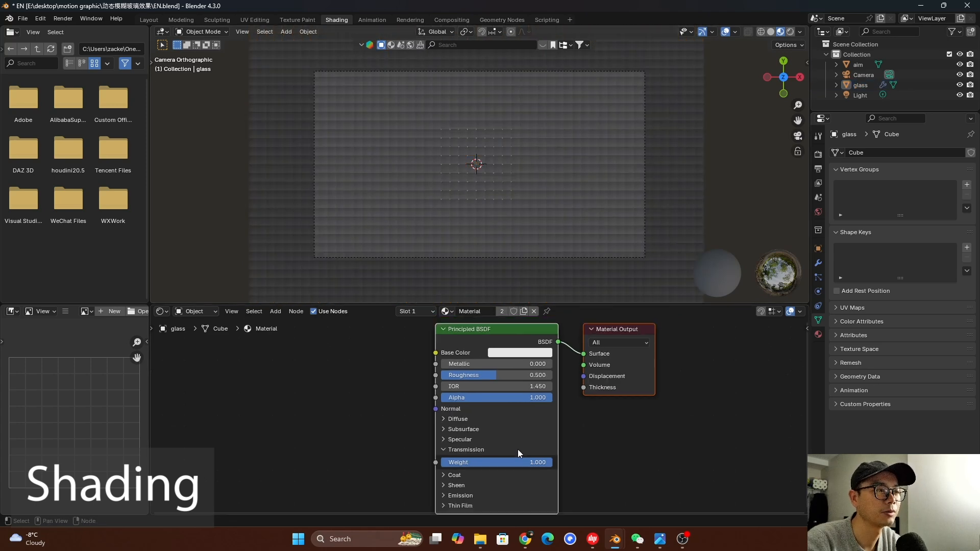
Switch the viewport to rendered shading and save the file
click(791, 32)
key(ctrl+s)
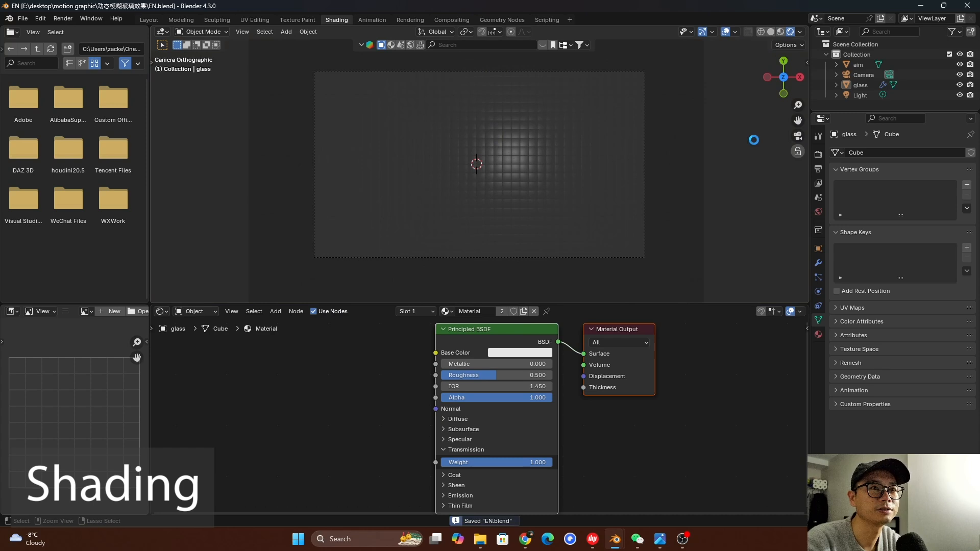
Change the scene's render engine to Cycles
click(818, 154)
click(914, 154)
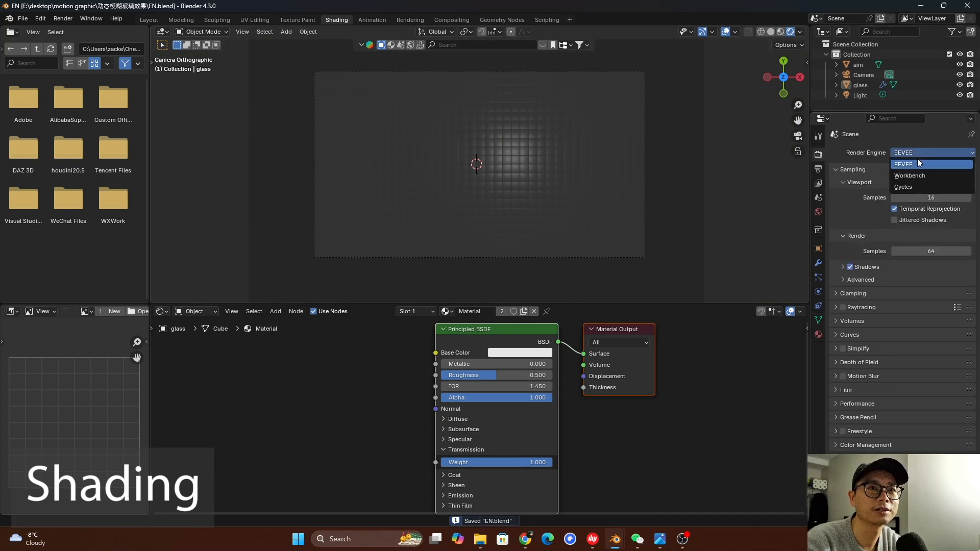
click(919, 188)
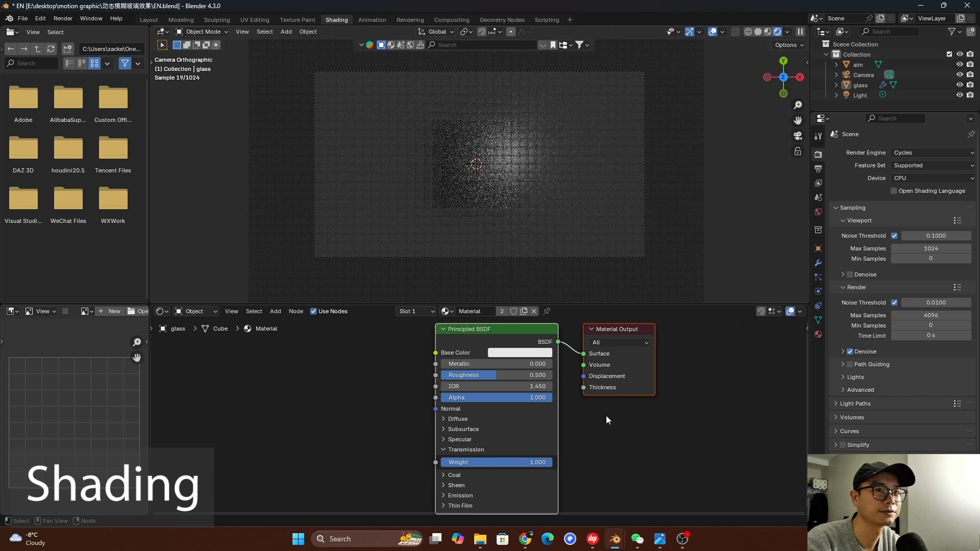
Set the world background color to pure white (#FFFFFF) and save the file
click(819, 212)
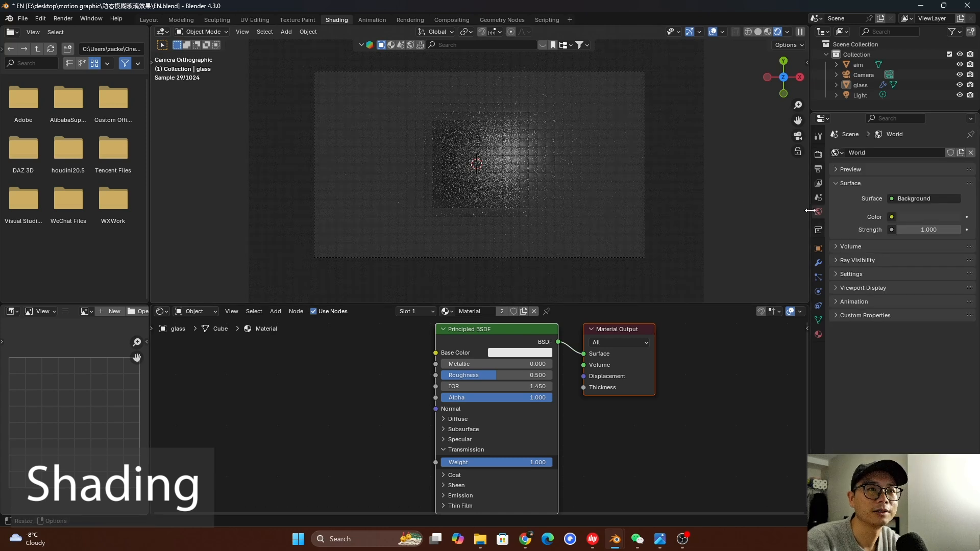
click(944, 217)
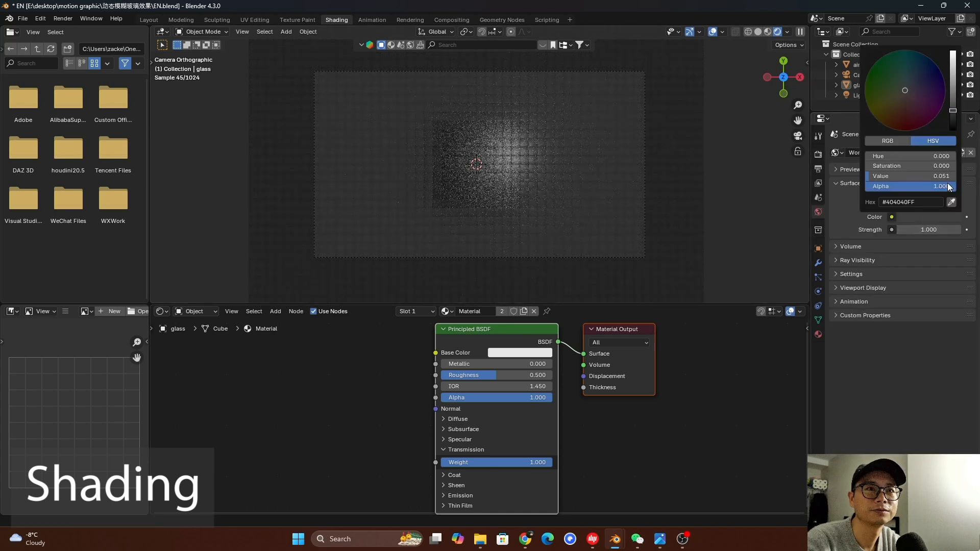
drag(956, 102, 953, 52)
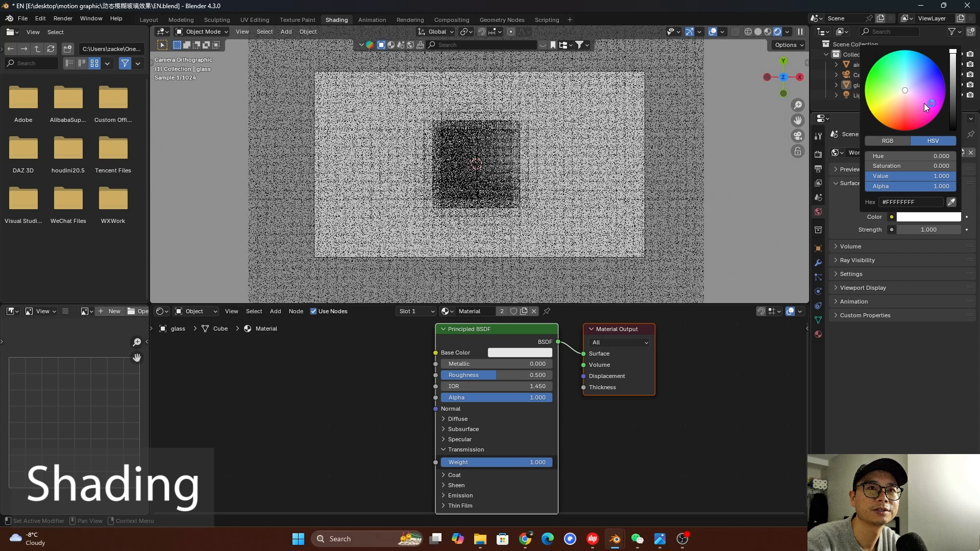
key(ctrl+s)
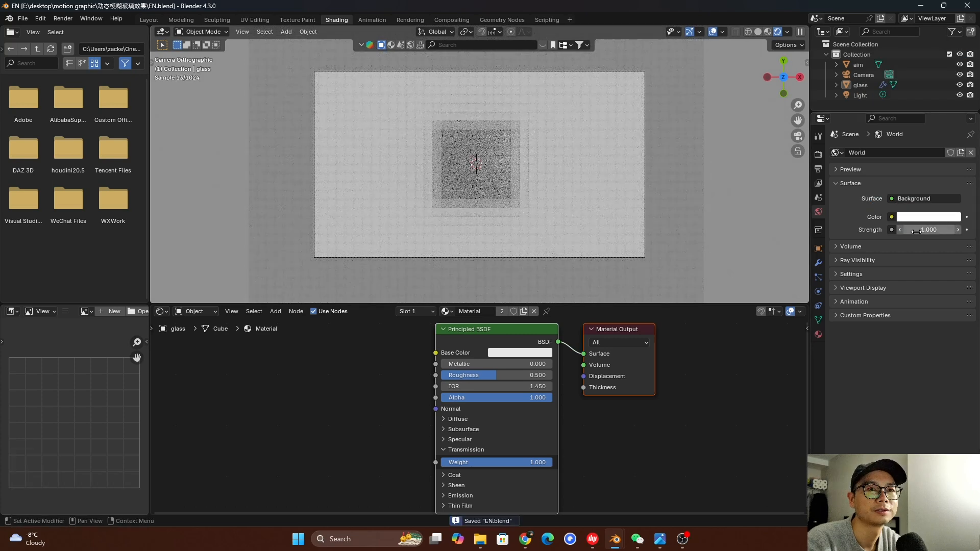
Set the Cycles device to GPU Compute and the viewport max samples to 100, saving the file
click(818, 154)
click(932, 178)
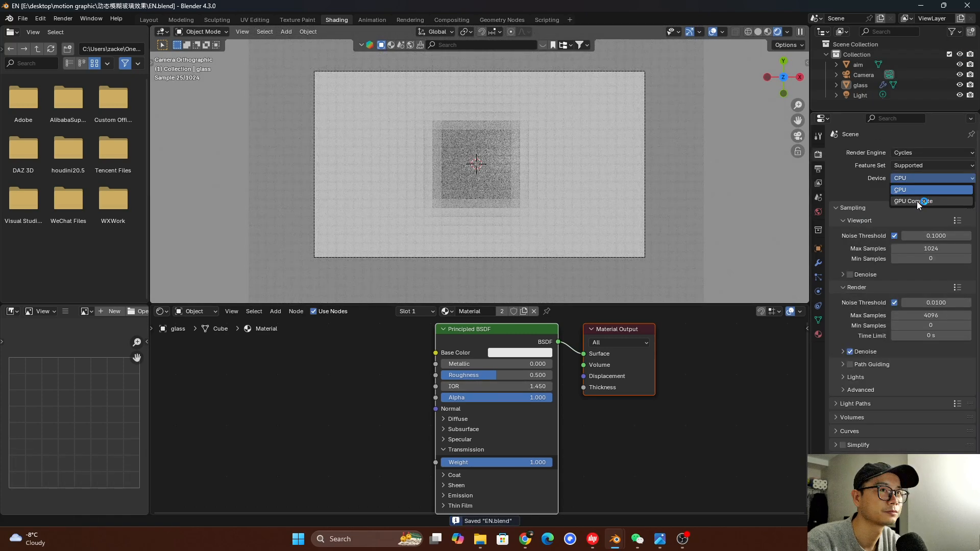
click(917, 201)
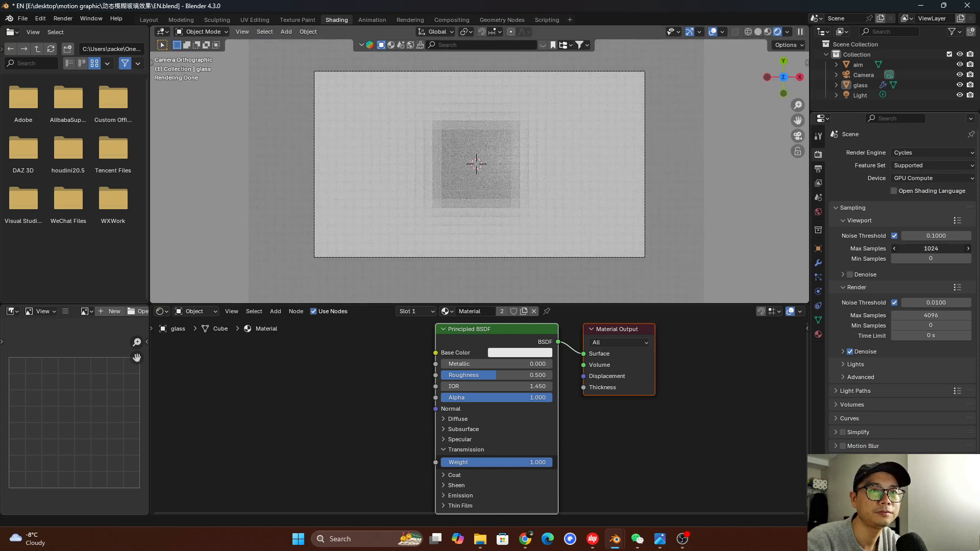
key(Return)
key(ctrl+s)
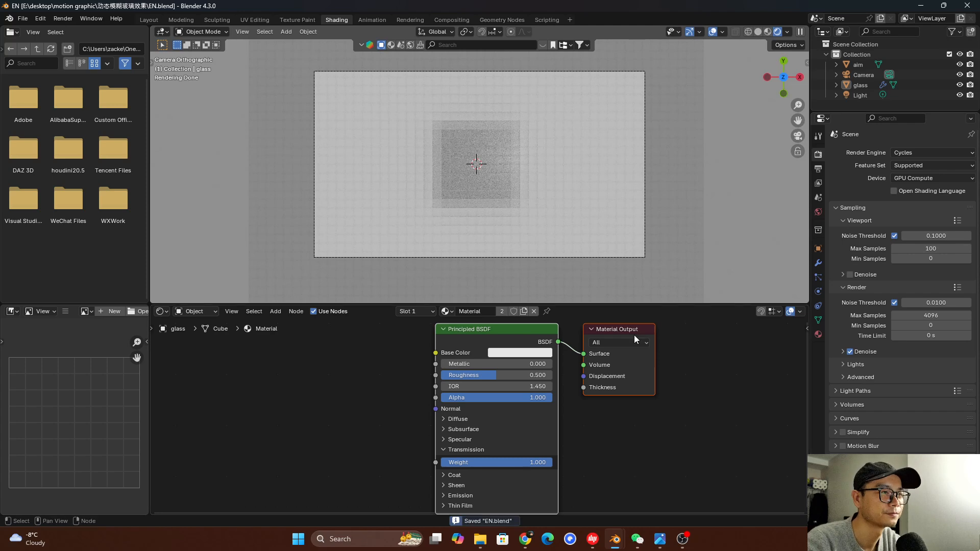
Lower the glass material's roughness to about 0.009 and inspect the cube grid from a perspective angle
scroll(567, 396, down, 1)
drag(495, 378, 443, 381)
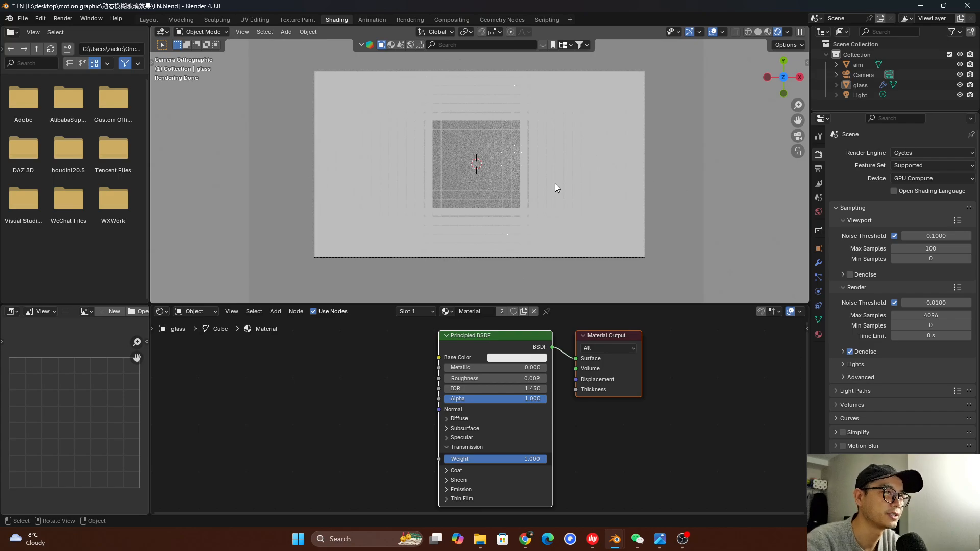
middle_drag(635, 170, 515, 161)
scroll(555, 387, up, 2)
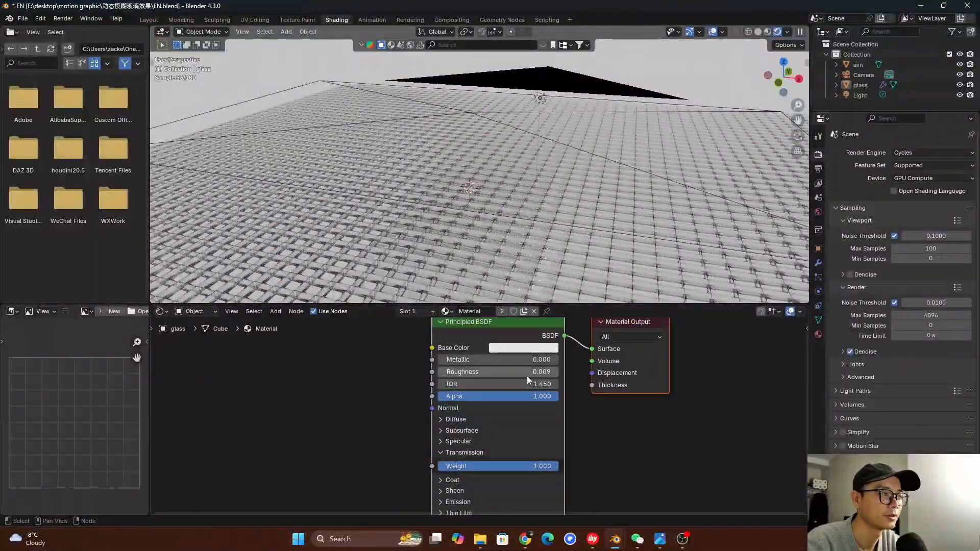
scroll(527, 379, up, 1)
mouse_move(531, 215)
middle_down()
mouse_move(549, 221)
mouse_move(545, 193)
mouse_move(539, 219)
middle_up()
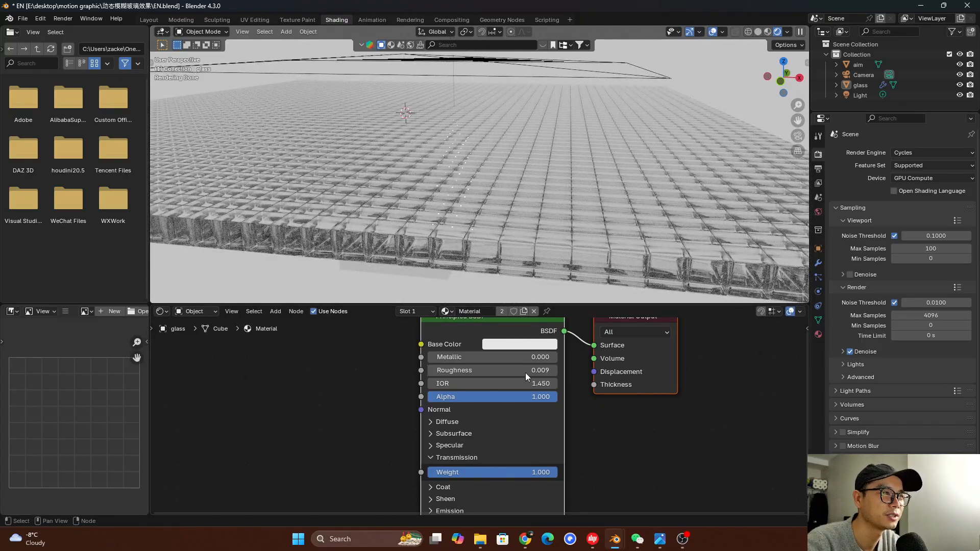
click(505, 369)
key(Return)
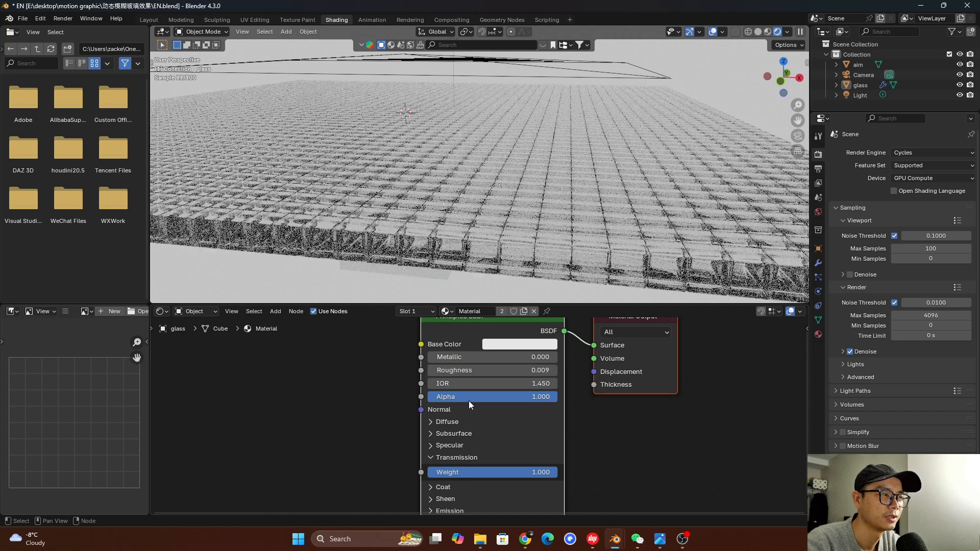
Set the Principled BSDF's IOR to 1 and view the grid from a low angle
click(476, 383)
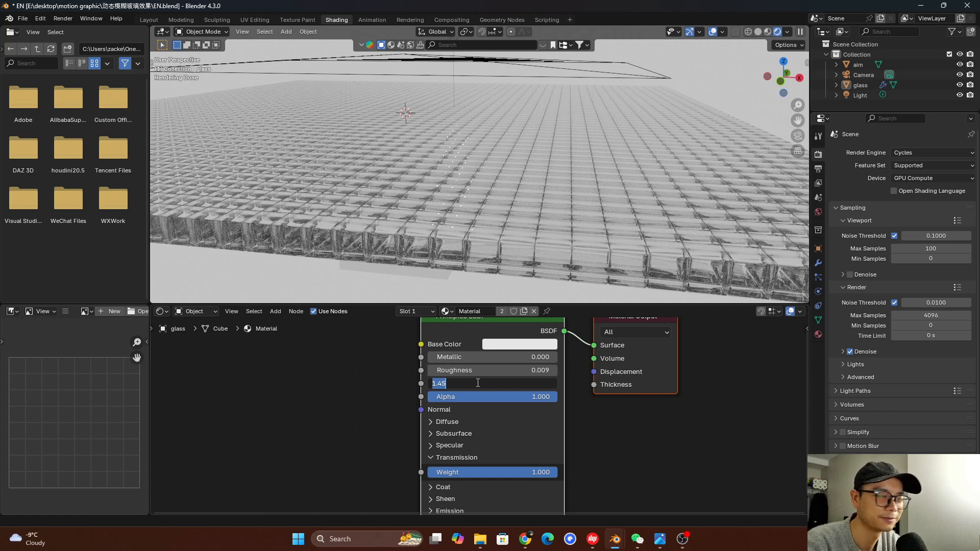
text(1)
key(Return)
middle_drag(529, 187, 623, 197)
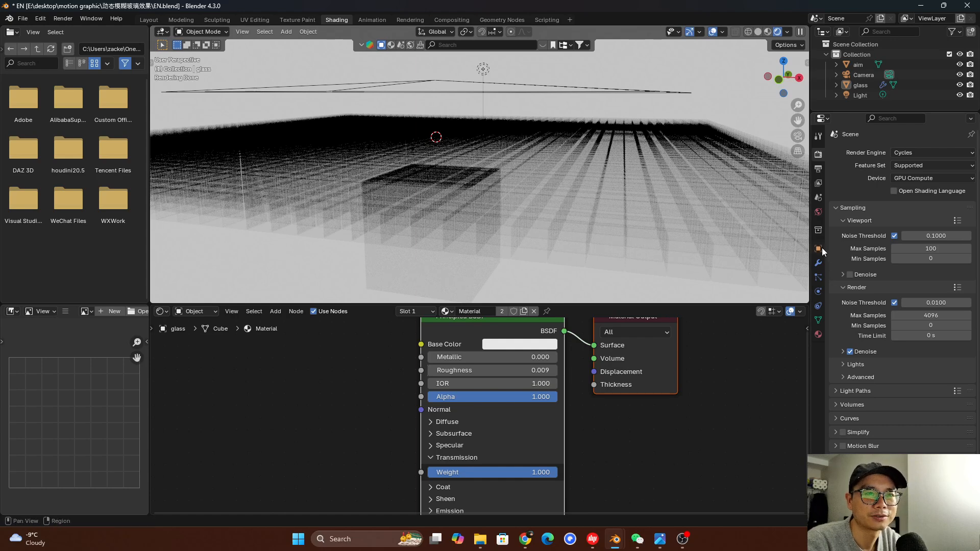
click(870, 364)
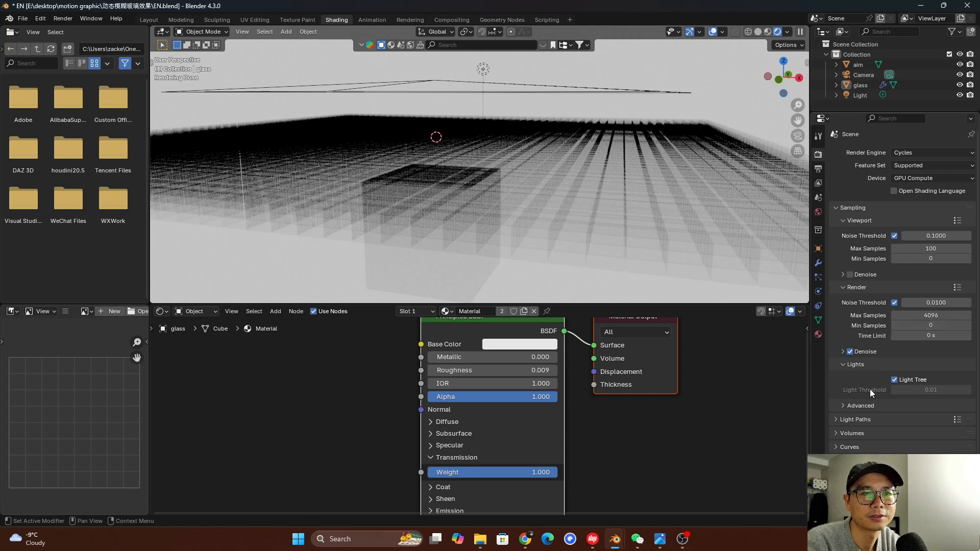
scroll(870, 378, down, 2)
click(867, 363)
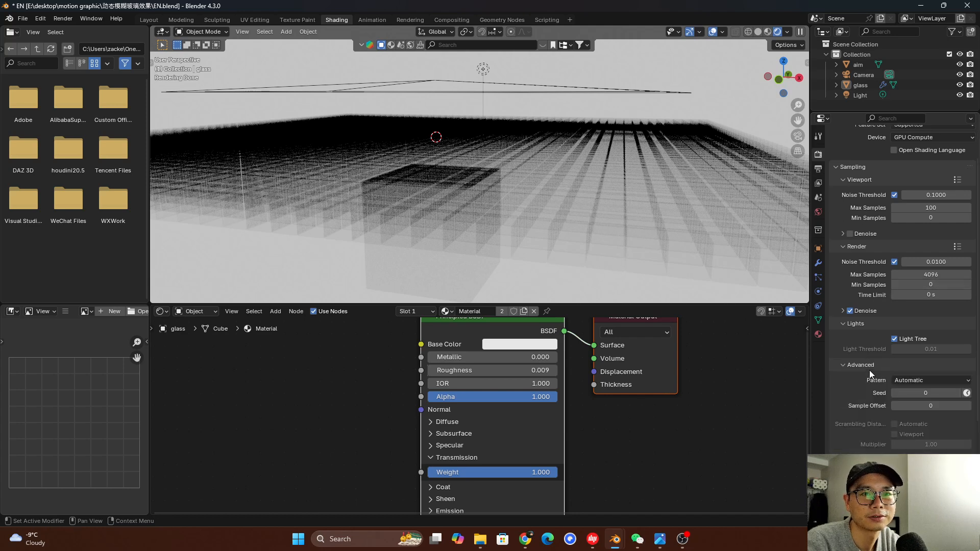
click(870, 364)
click(866, 323)
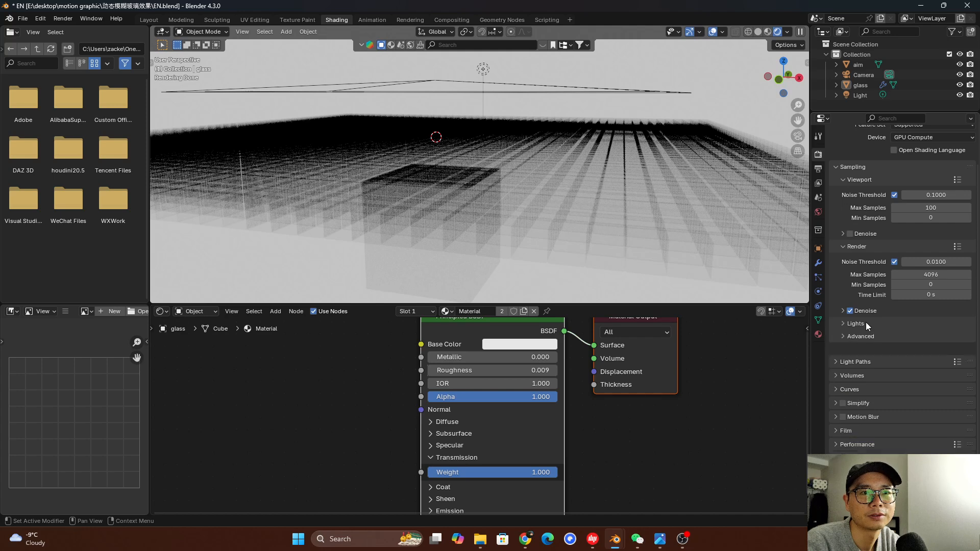
Raise the light path max bounces to 183 in total and 266 for transmission
click(866, 359)
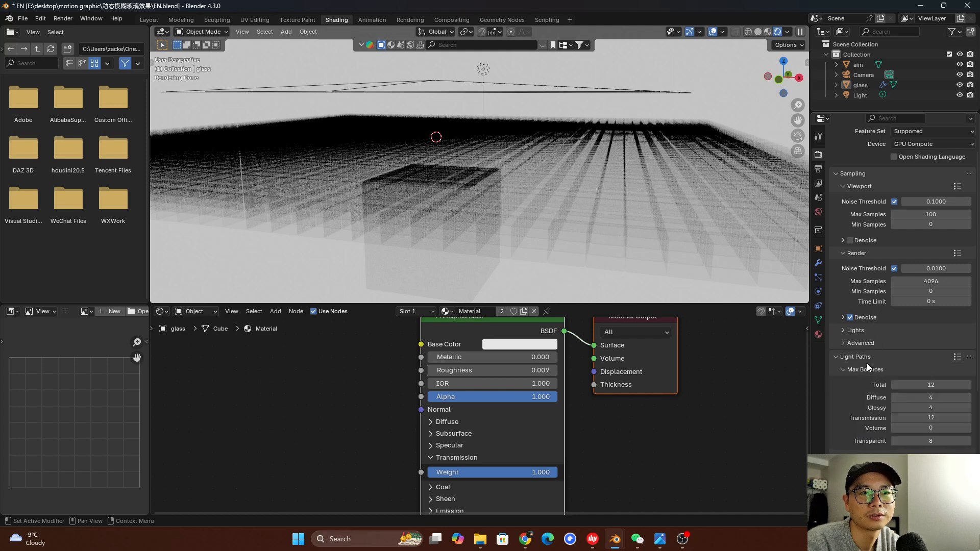
drag(934, 416, 974, 416)
drag(929, 383, 979, 383)
mouse_move(930, 418)
mouse_down()
mouse_move(979, 418)
mouse_move(932, 417)
mouse_move(946, 417)
mouse_up()
drag(925, 384, 956, 385)
drag(929, 418, 944, 418)
Return to the camera view and save the file
middle_drag(556, 177, 484, 115)
key(KP_0)
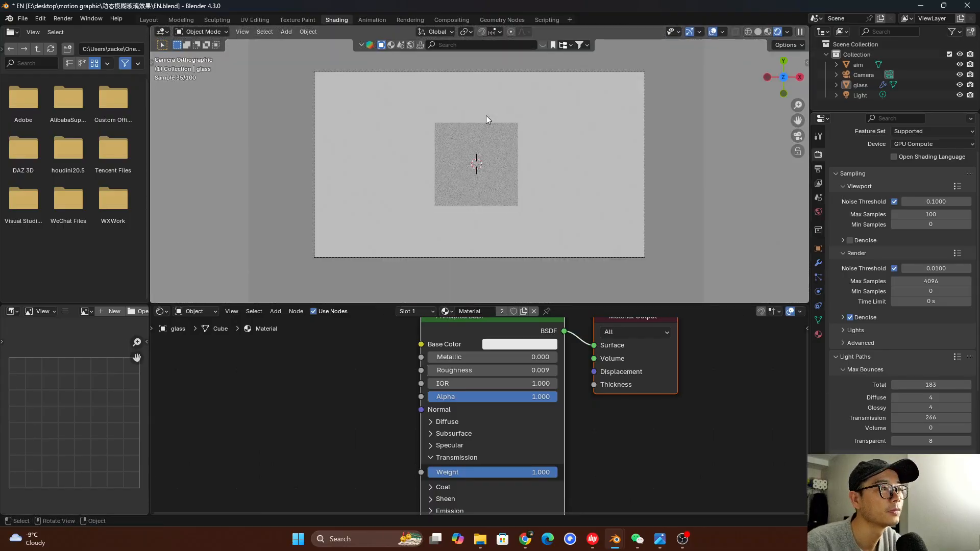
key(ctrl+s)
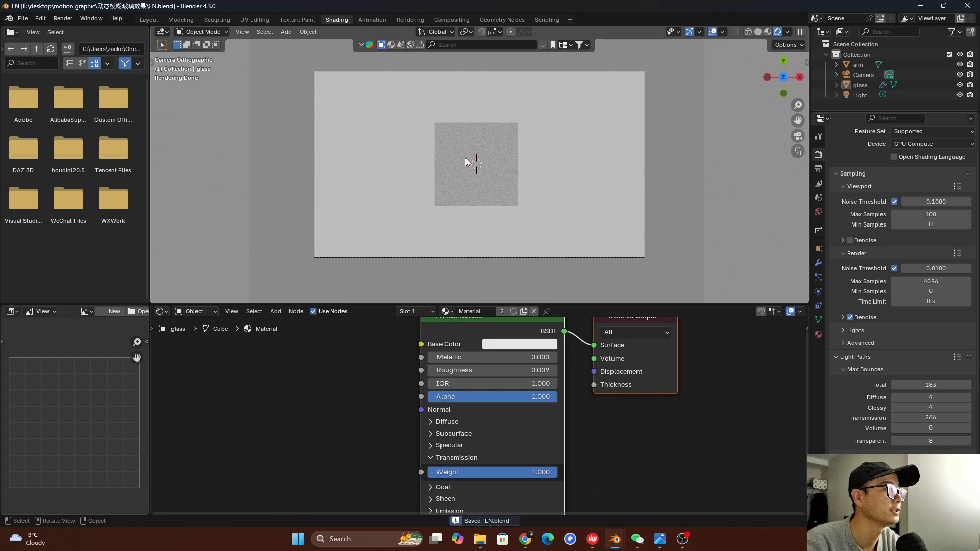
Spread the Principled BSDF and Material Output nodes apart to make room between them
scroll(574, 457, down, 2)
scroll(502, 365, up, 1)
drag(462, 327, 335, 328)
click(482, 363)
drag(485, 365, 730, 391)
scroll(605, 387, down, 4)
drag(406, 360, 373, 361)
click(470, 359)
Add a Glass BSDF node and connect its BSDF output to the Material Output's Surface
key(shift+a)
text(gr)
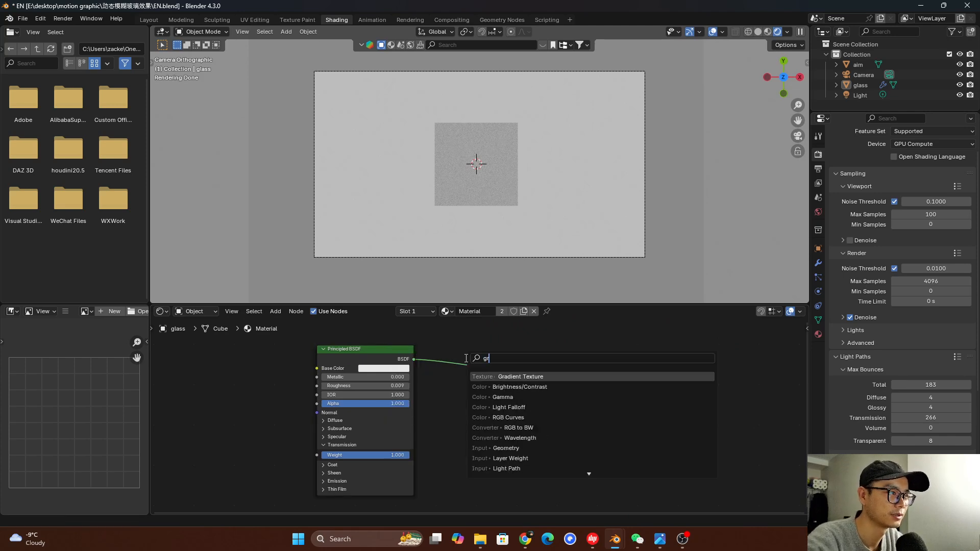
key(BackSpace)
text(las)
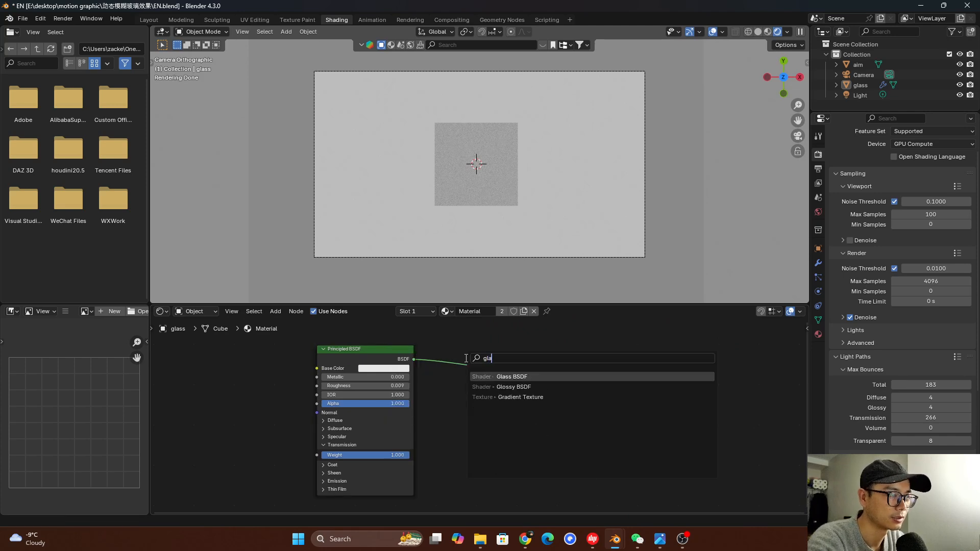
click(539, 375)
click(508, 358)
scroll(528, 367, up, 2)
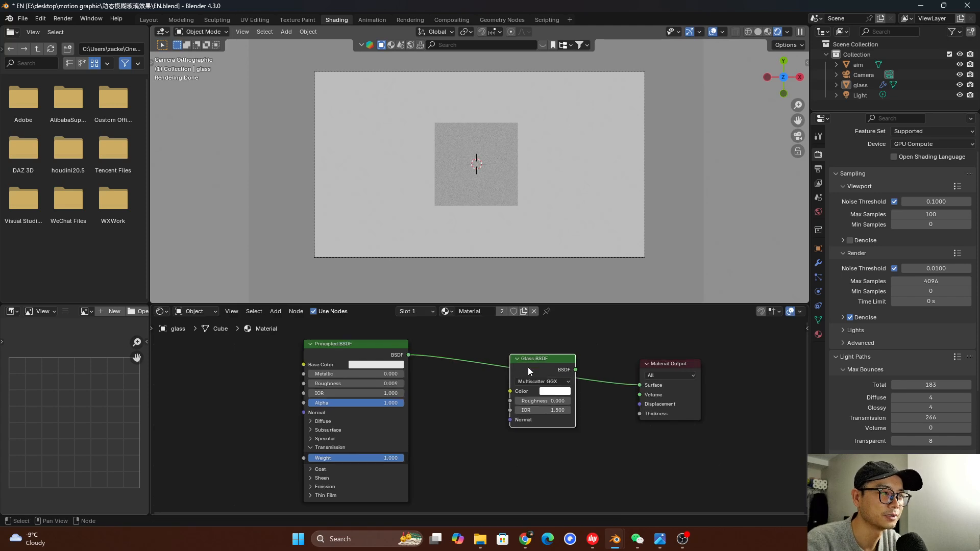
drag(584, 366, 646, 382)
Delete the disconnected Principled BSDF node from the glass material
click(367, 360)
click(323, 341)
middle_drag(365, 357, 402, 356)
drag(396, 350, 400, 364)
middle_drag(400, 361, 389, 360)
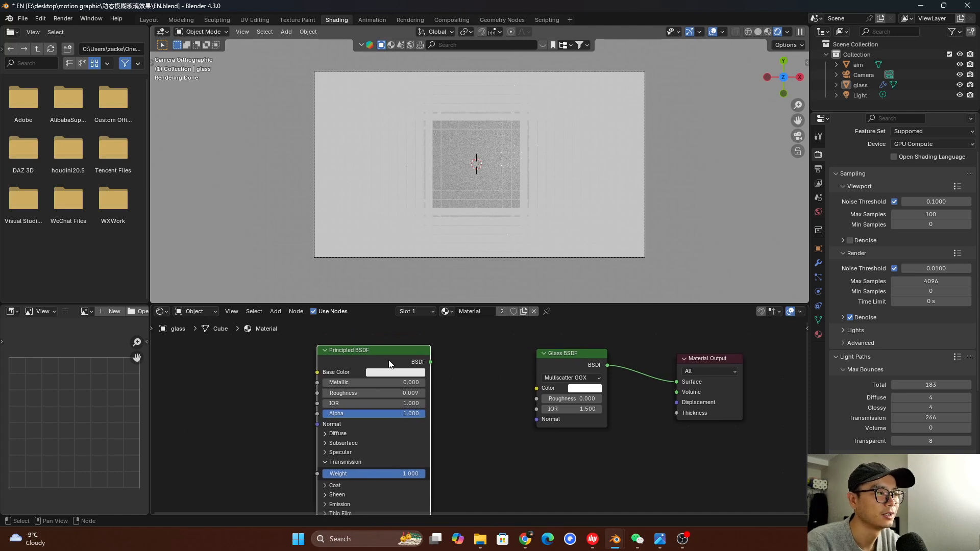
key(x)
Reposition the Glass BSDF node and add an Attribute node to its left
click(584, 356)
middle_drag(583, 355, 531, 364)
key(shift+a)
text(attr)
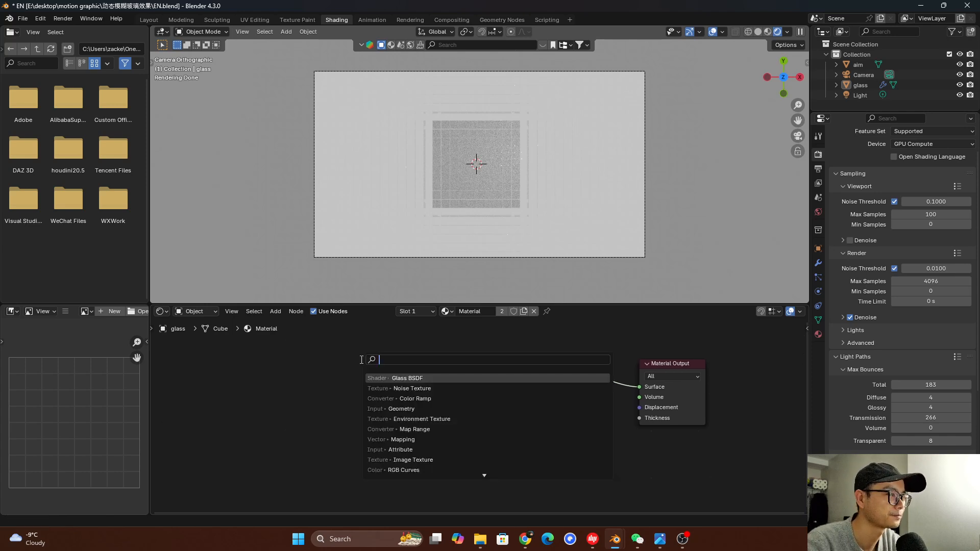
key(Return)
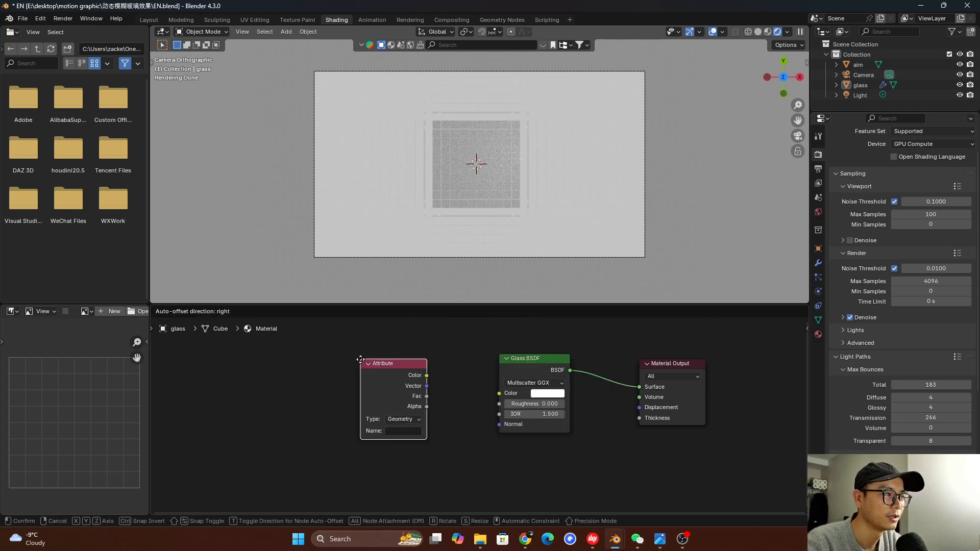
click(276, 410)
Set the Attribute node's type to Instancer and its name to D
click(269, 414)
click(265, 439)
scroll(258, 408, up, 1)
shift+middle_drag(257, 404, 274, 411)
click(245, 418)
click(245, 418)
click(239, 433)
text(D)
key(Return)
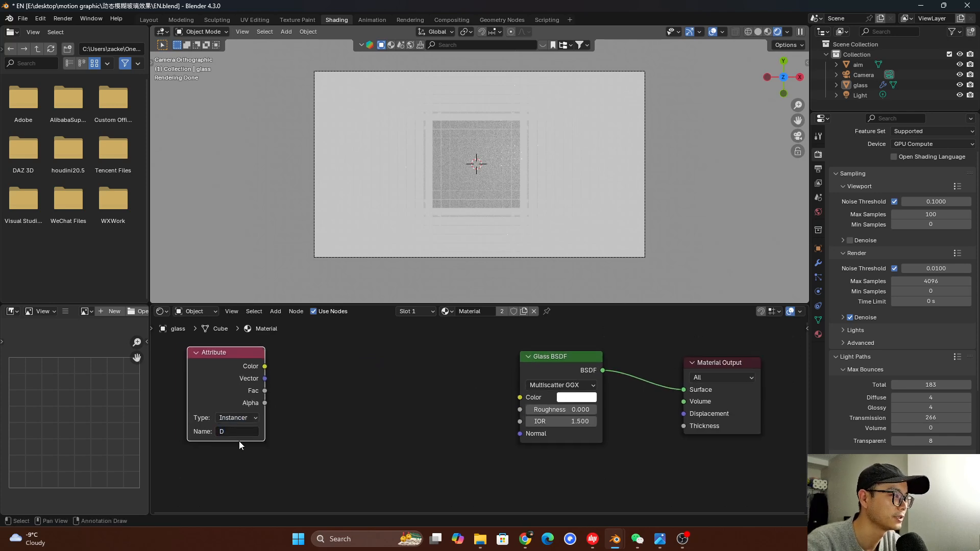
Connect the Attribute node's Fac output to the Glass BSDF's IOR input
middle_drag(271, 403, 263, 402)
drag(258, 394, 270, 401)
drag(433, 412, 512, 424)
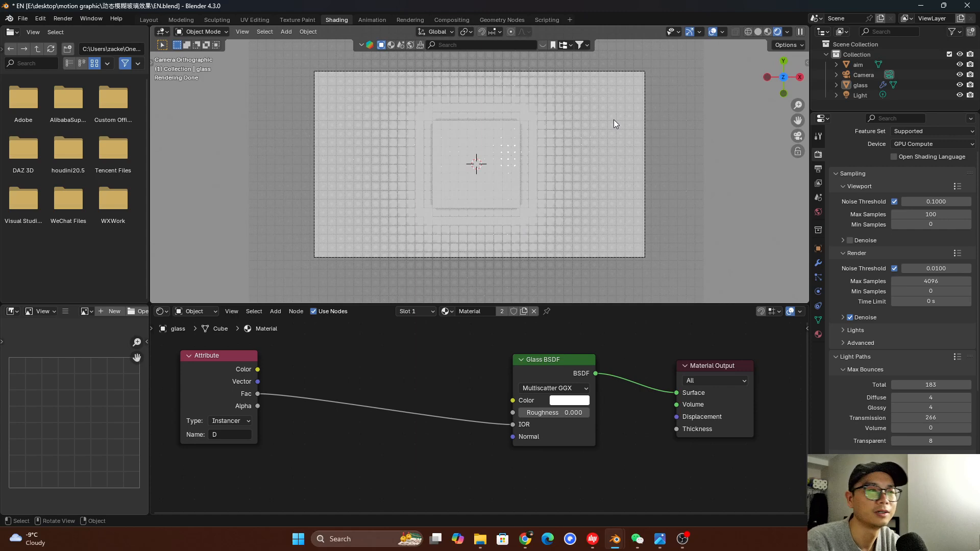
middle_drag(583, 345, 584, 346)
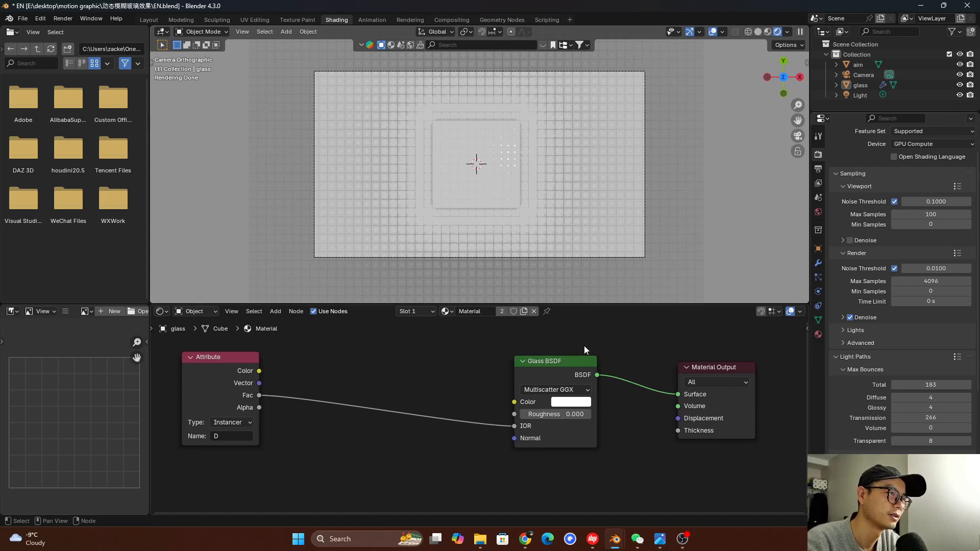
Insert a Map Range node into the link between the Attribute node's Fac output and the Glass BSDF's IOR input
drag(246, 372, 208, 373)
middle_drag(195, 376, 243, 375)
drag(257, 376, 239, 381)
key(shift+a)
click(339, 358)
text(map)
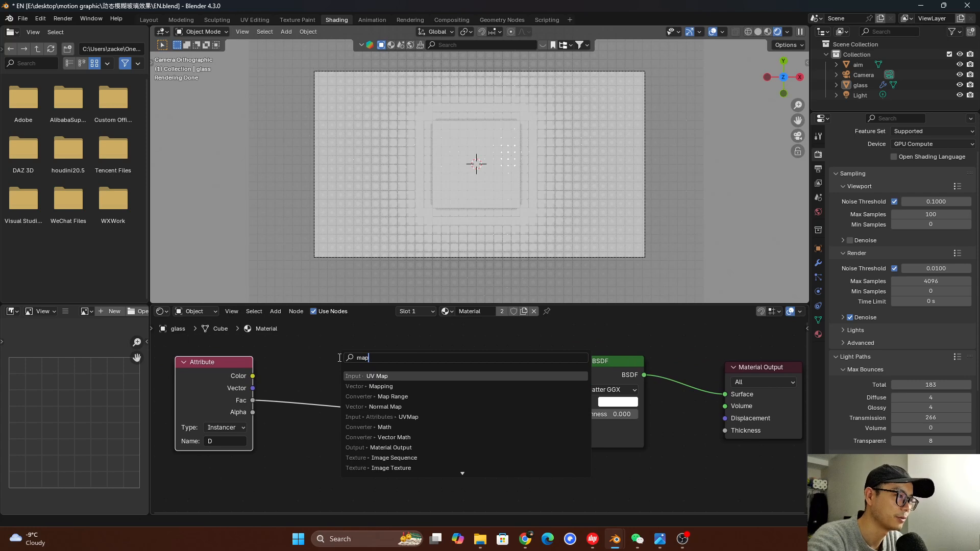
text( r)
click(406, 375)
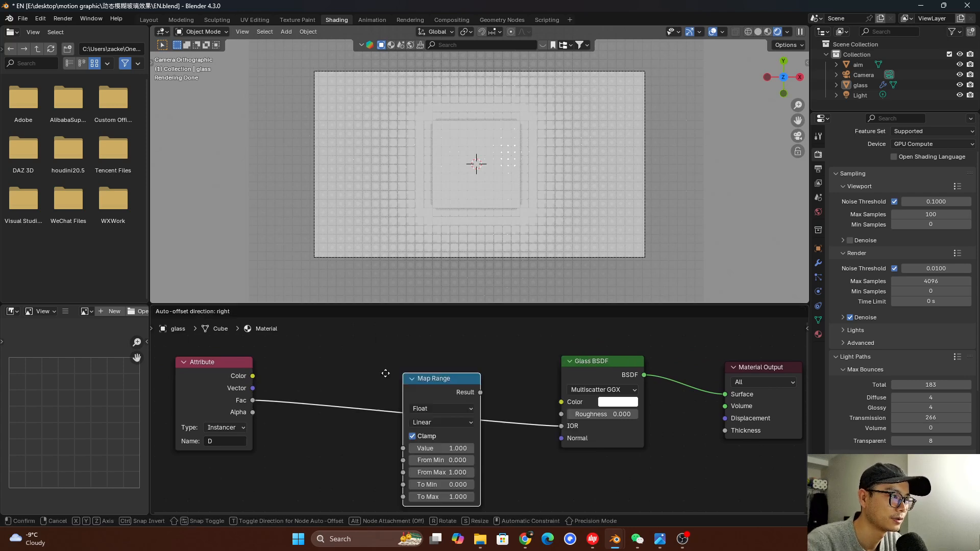
click(337, 352)
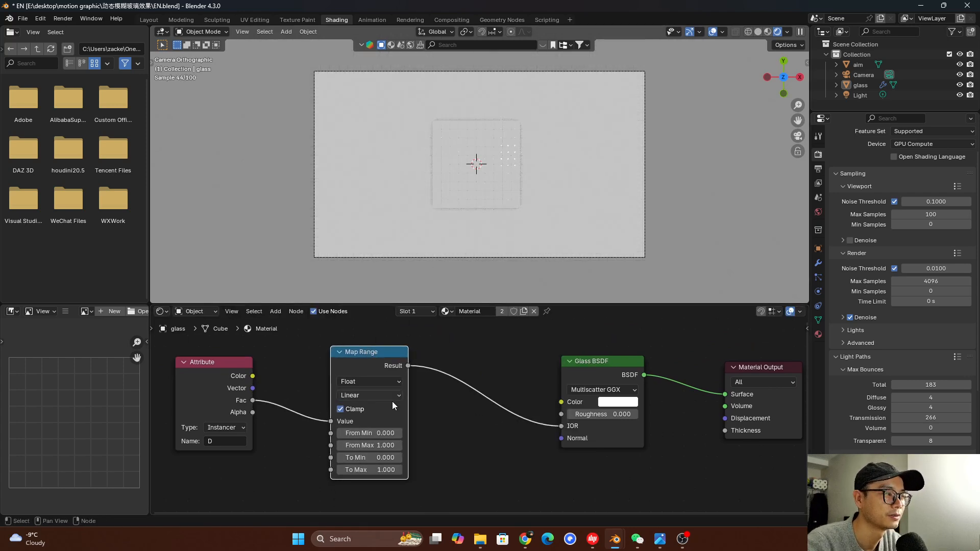
Set the Map Range node's From Max to 5.8 and To Min to 1.45, and save the file
scroll(393, 402, up, 1)
scroll(358, 460, up, 3)
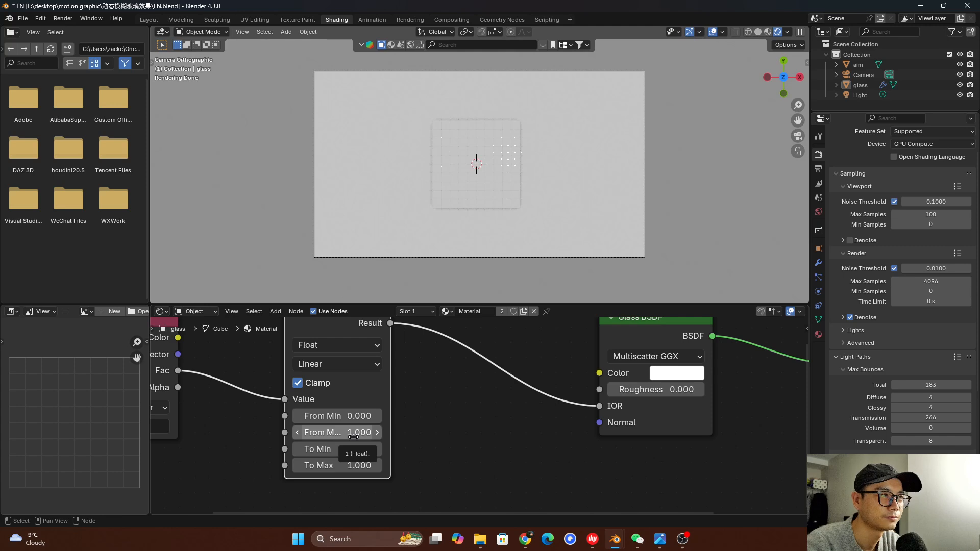
scroll(353, 438, down, 3)
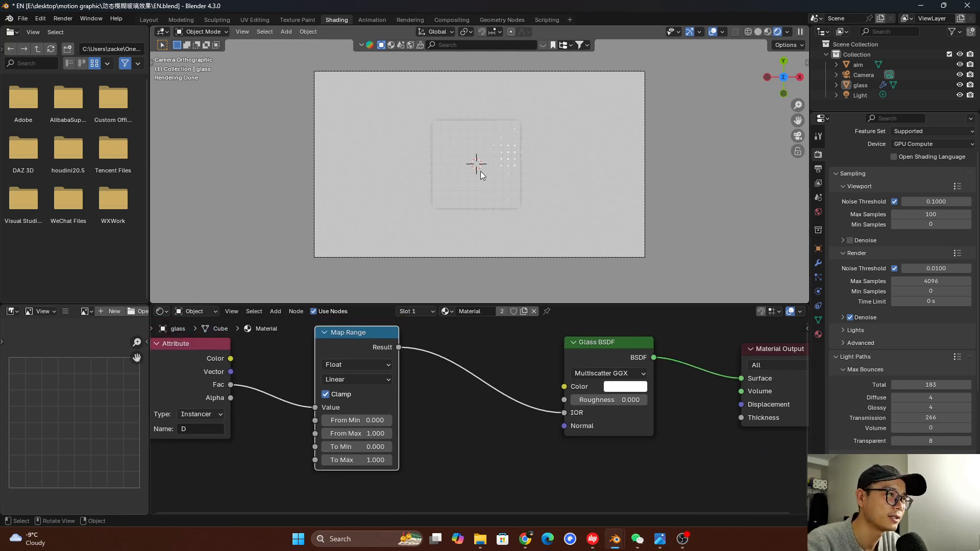
middle_drag(410, 441, 396, 434)
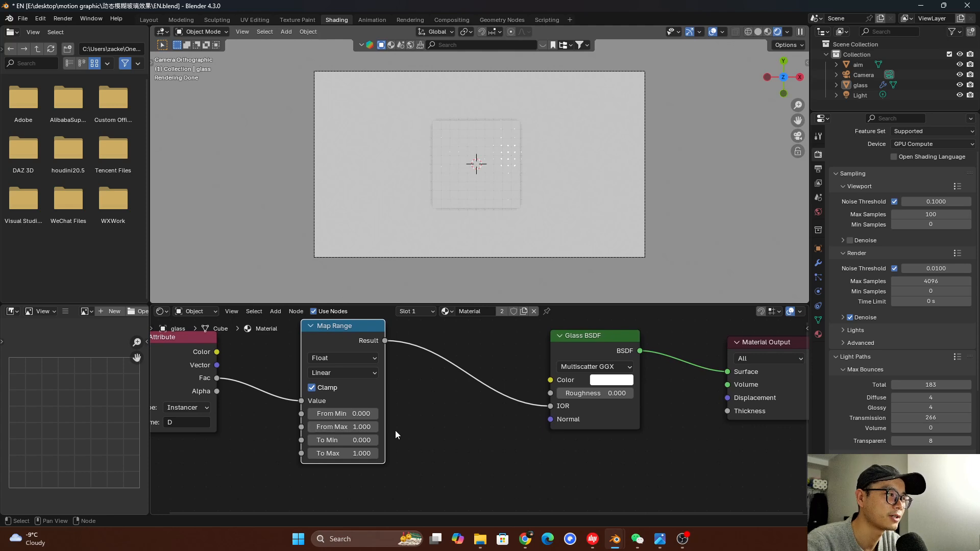
drag(356, 427, 381, 428)
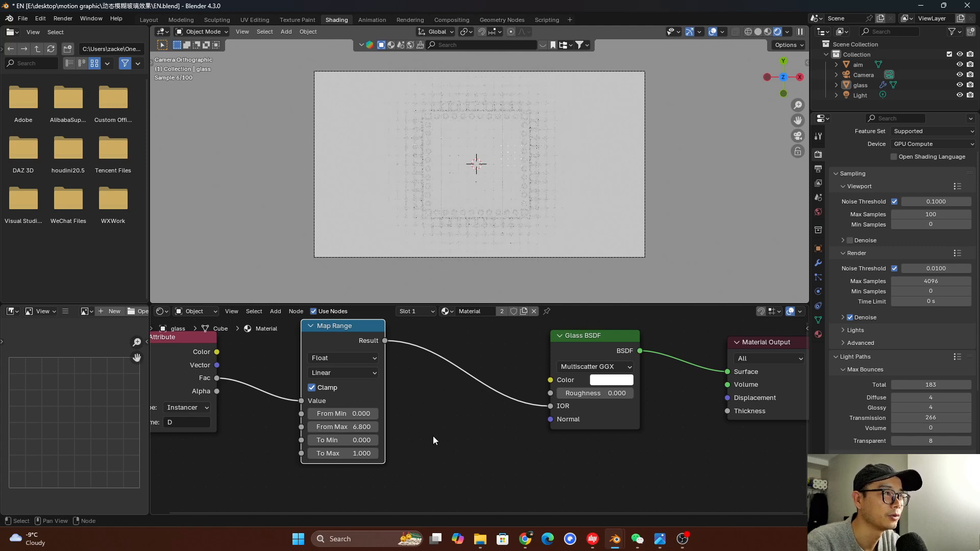
click(362, 440)
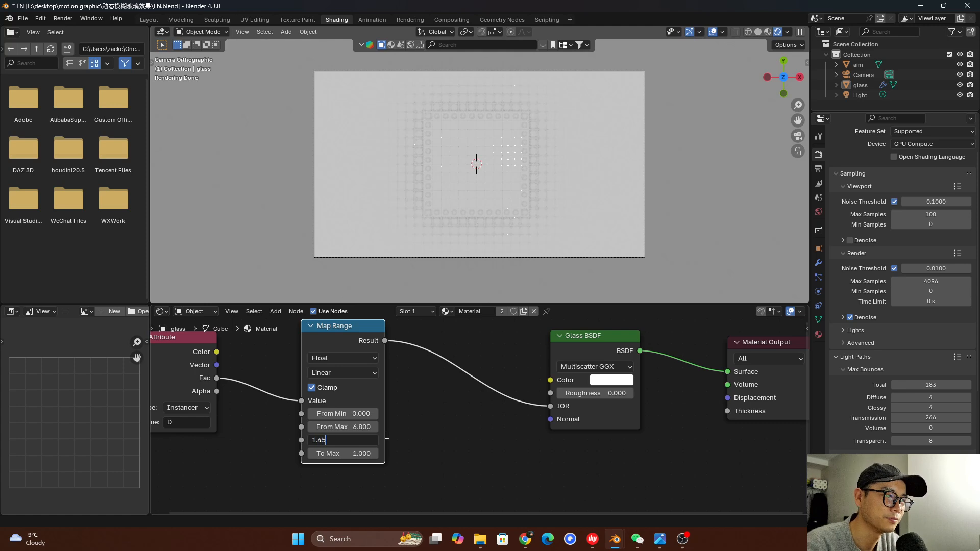
key(Return)
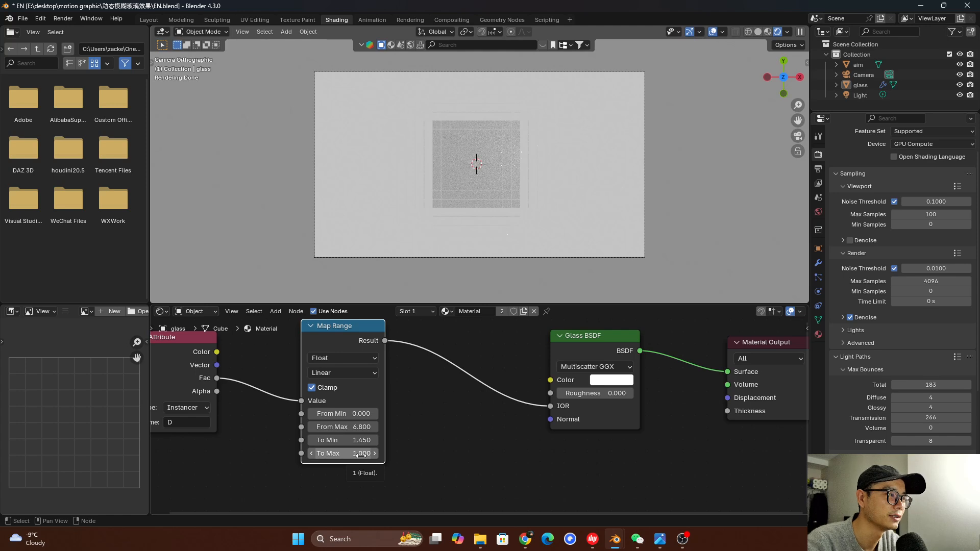
drag(360, 427, 354, 428)
key(ctrl+s)
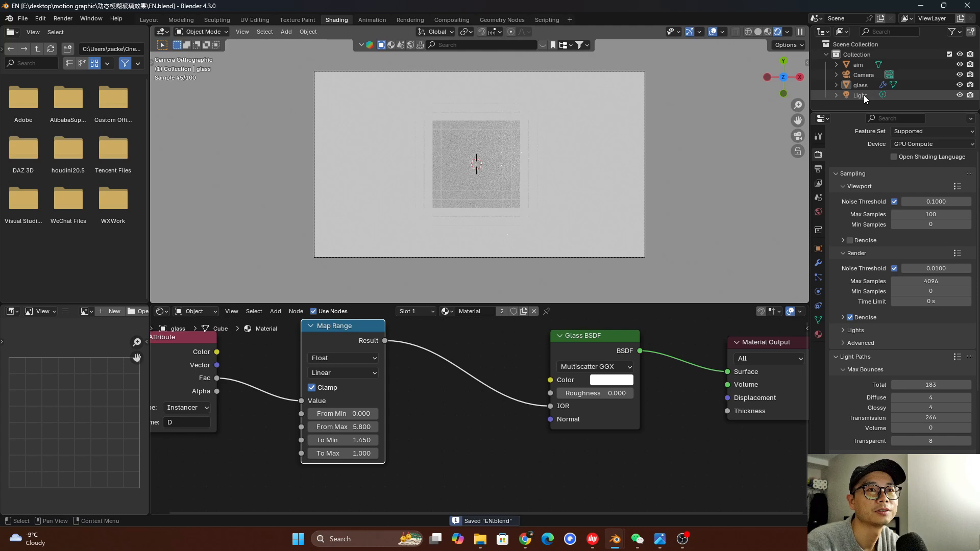
Create a new material on the aim cube and give it a saturated blue-violet base color
click(865, 68)
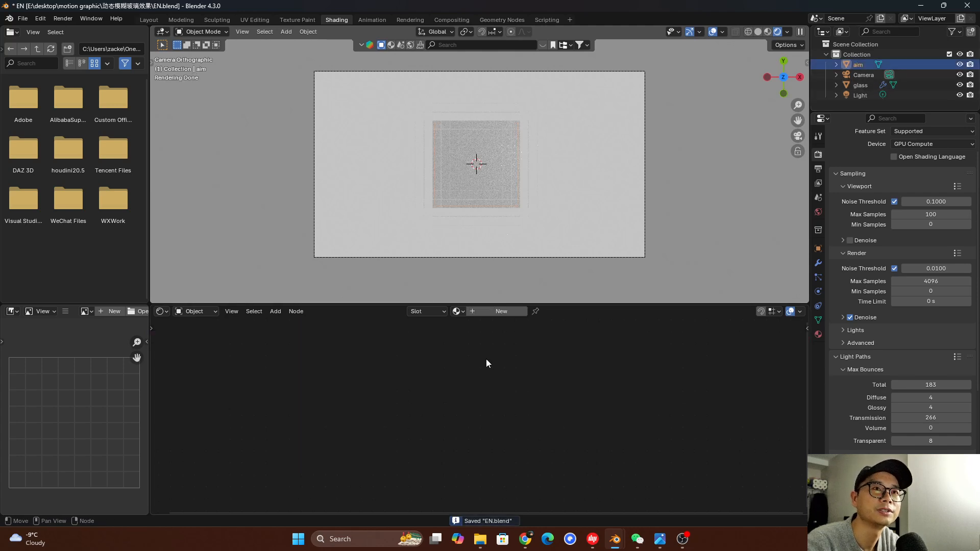
click(495, 312)
click(532, 348)
drag(570, 233, 569, 192)
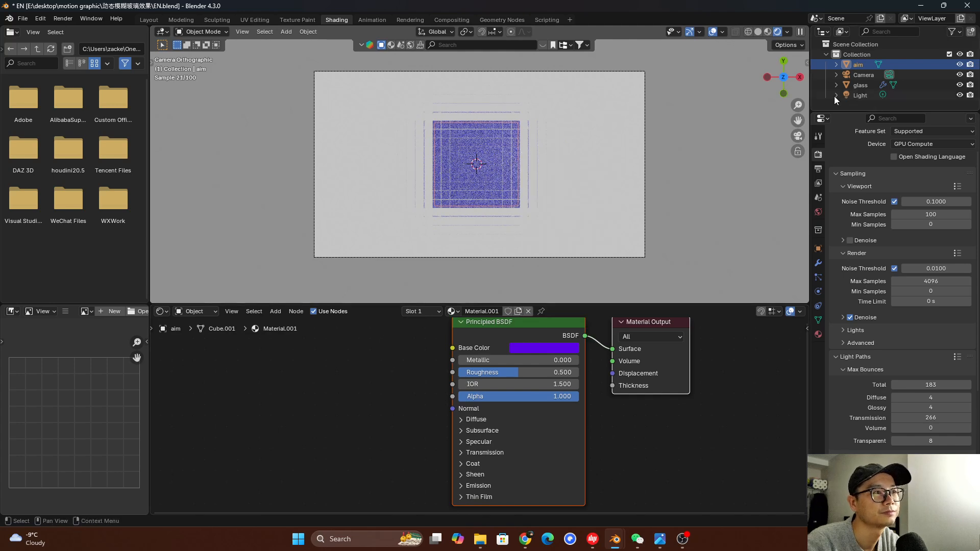
In the glass object's material, move the Glass BSDF and Material Output nodes further right of the Map Range node
click(866, 84)
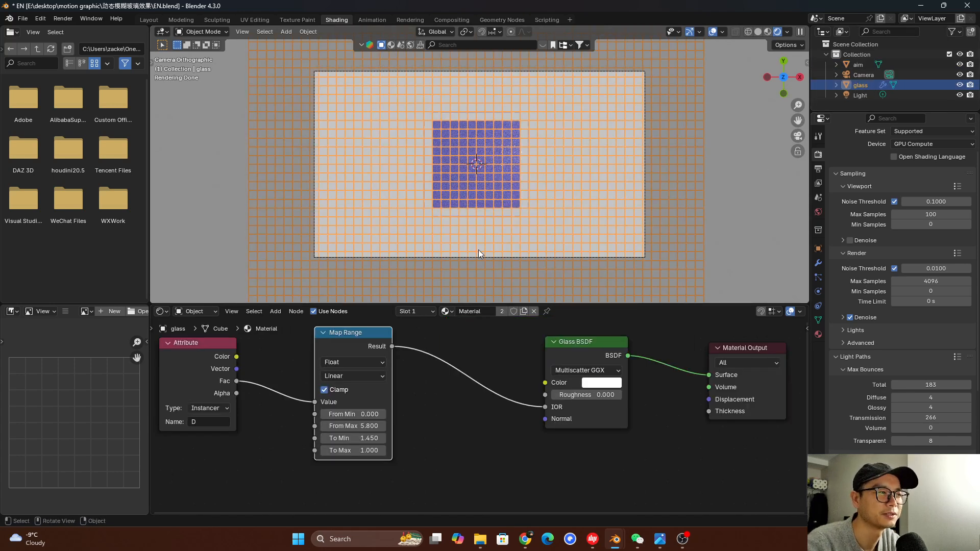
scroll(472, 411, down, 3)
scroll(467, 421, up, 1)
scroll(487, 398, down, 3)
middle_drag(555, 368, 480, 378)
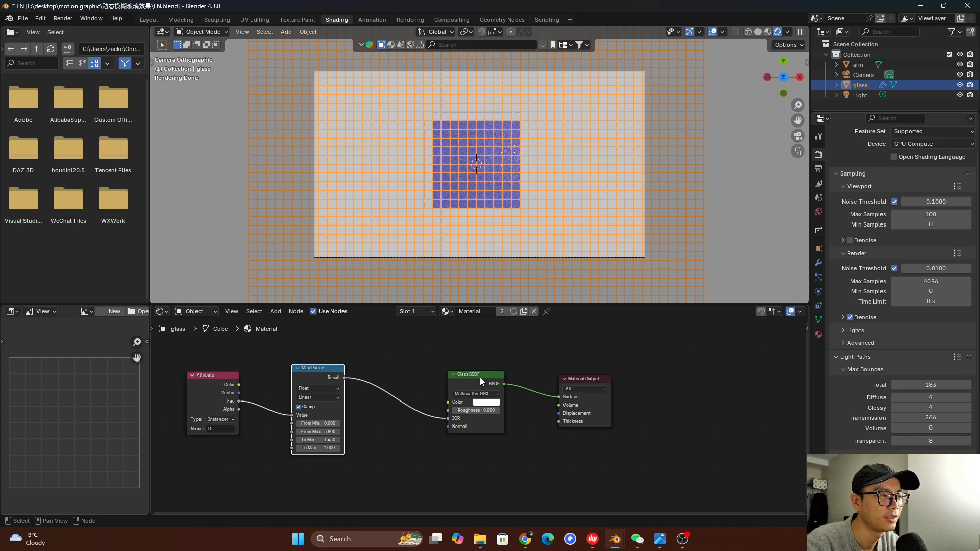
drag(485, 378, 513, 376)
drag(591, 401, 669, 400)
drag(528, 380, 574, 382)
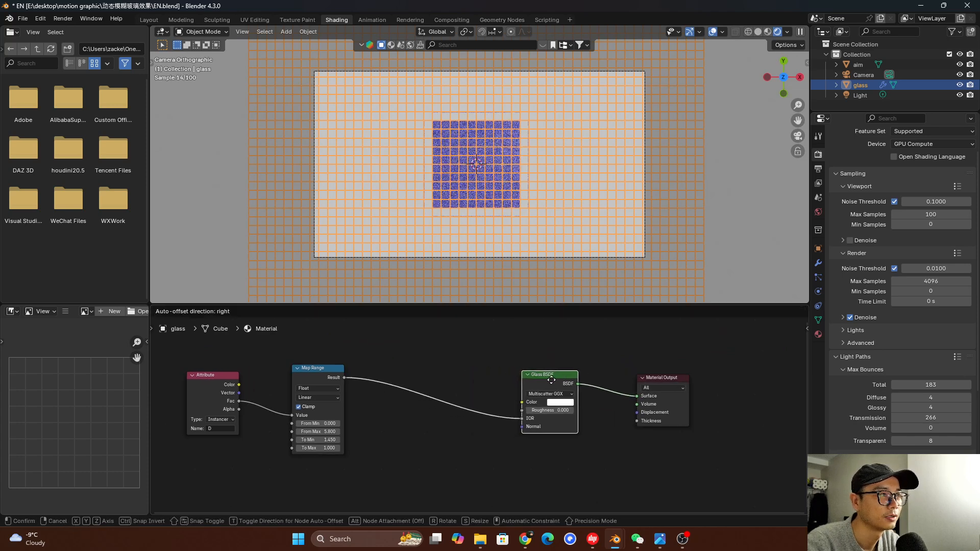
Render the current frame as a test image to inspect the glass, and close the render window
click(733, 189)
click(63, 19)
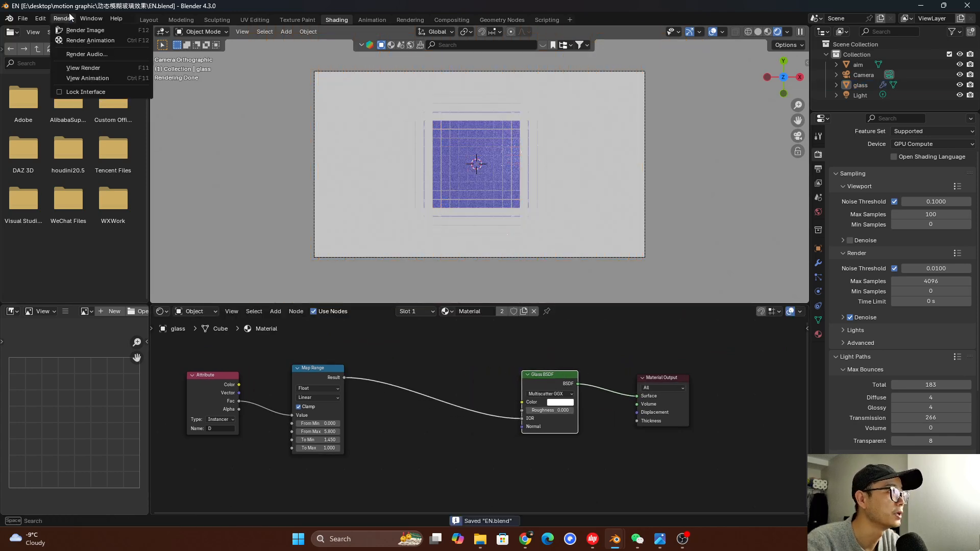
click(72, 29)
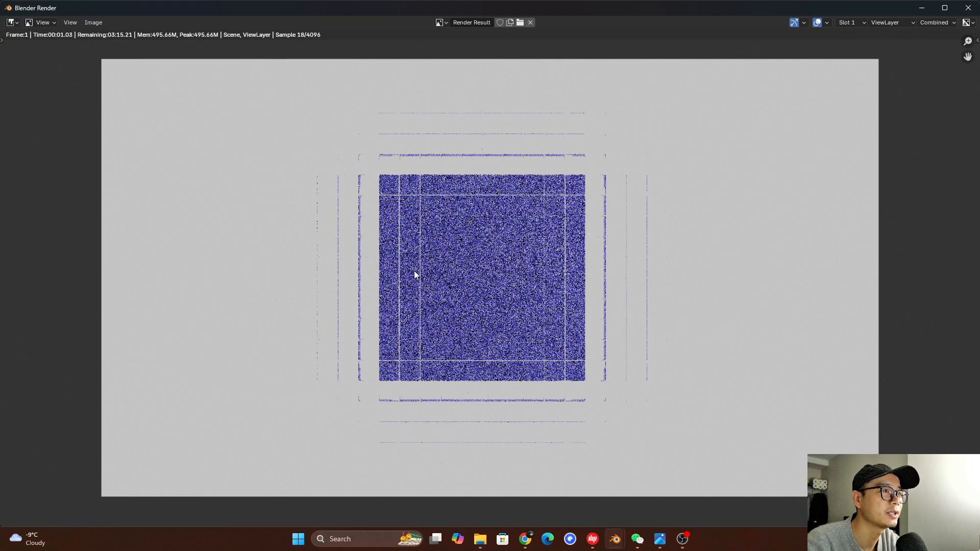
click(968, 8)
Shift the Map Range node toward the Attribute node and add a Mix Color node above its link to the Glass BSDF
drag(330, 390, 298, 411)
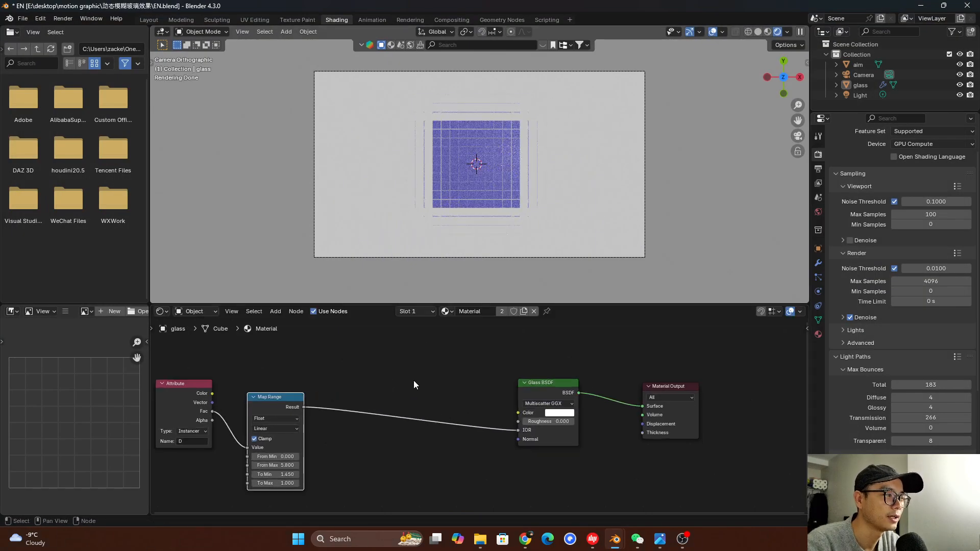
scroll(414, 381, up, 1)
key(shift+a)
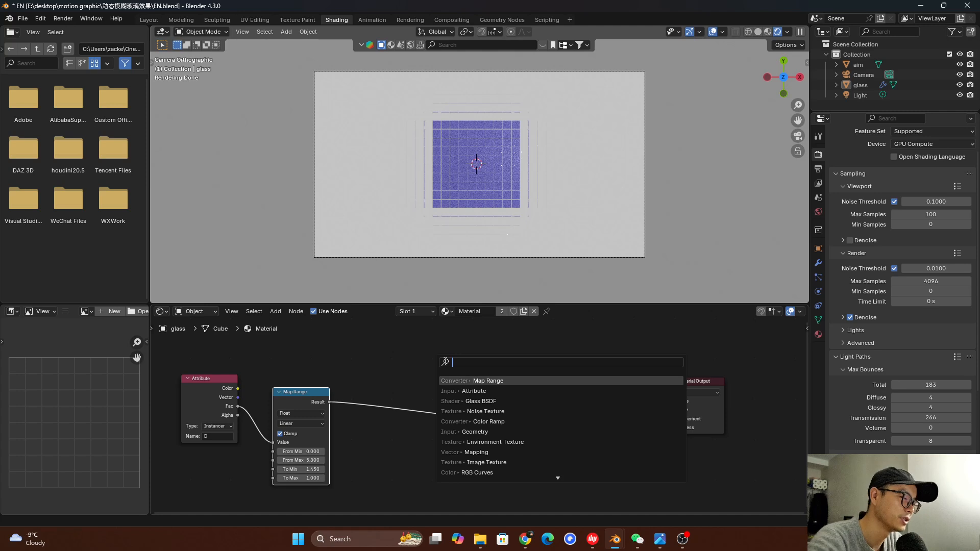
text(mix)
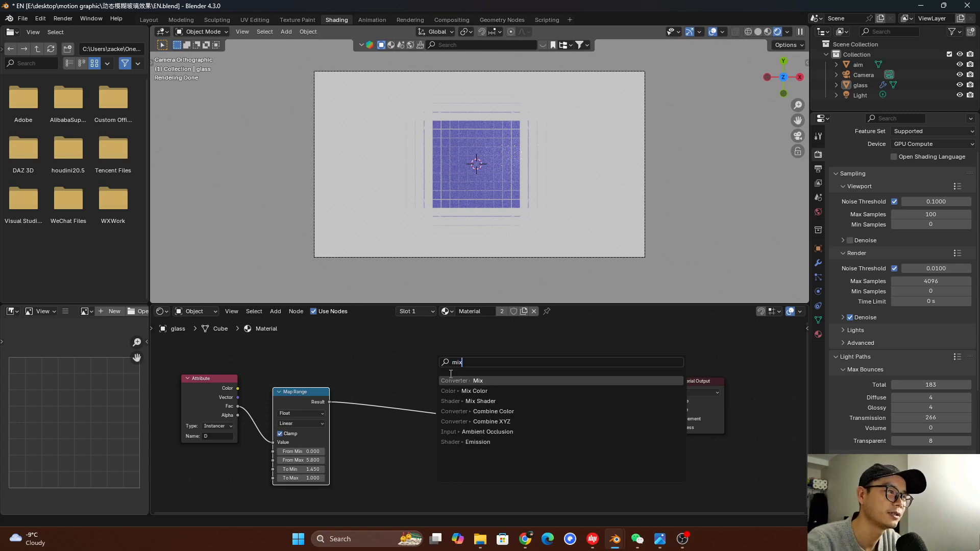
key(Return)
click(385, 410)
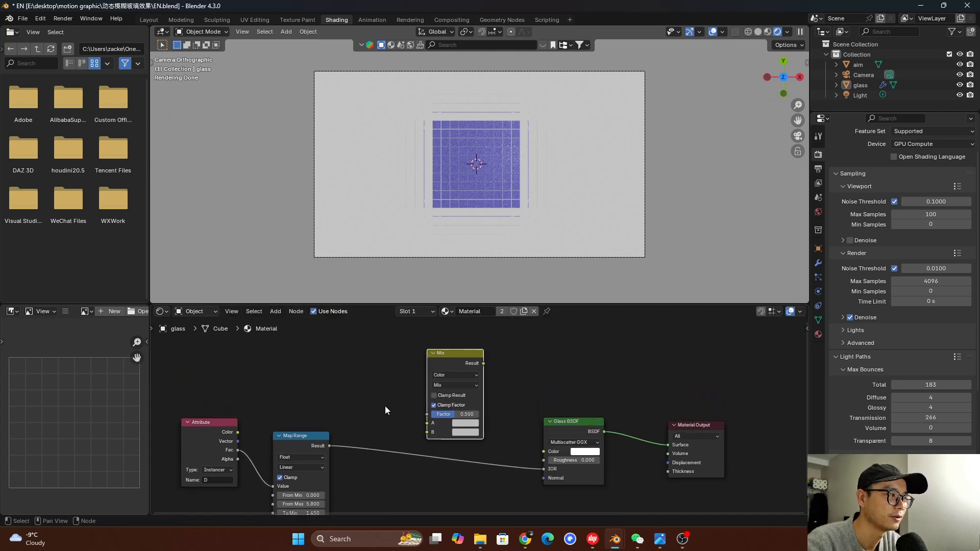
drag(329, 447, 361, 382)
text(map)
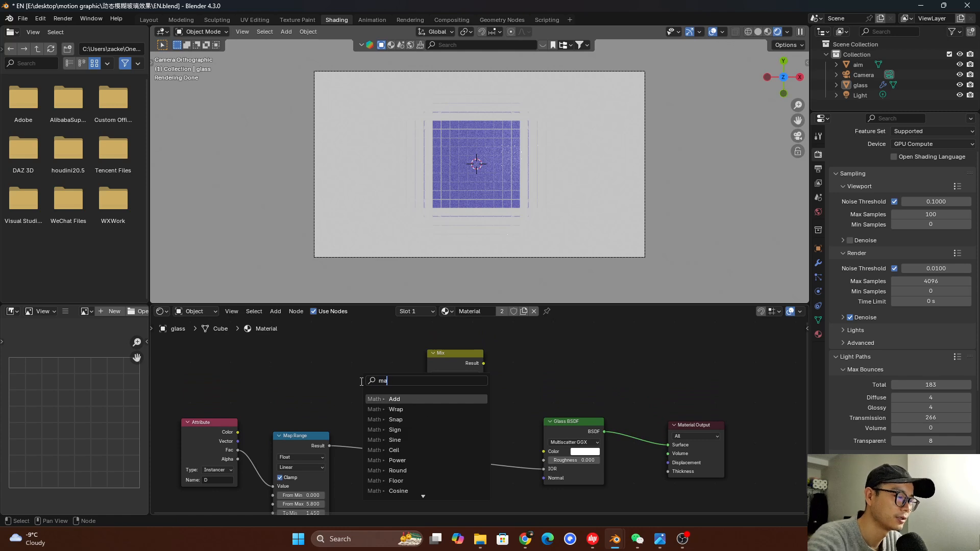
key(Return)
click(364, 375)
key(x)
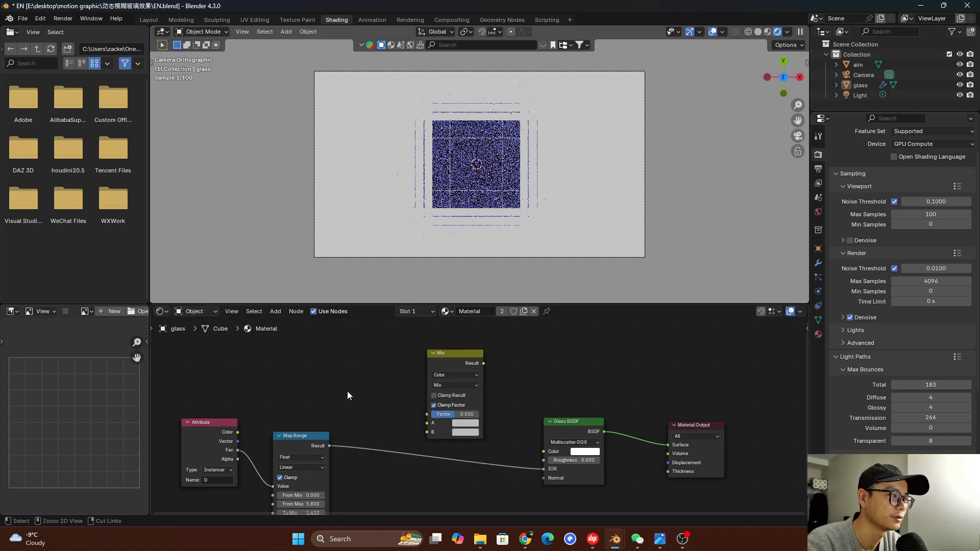
Duplicate the Map Range node beside the Mix node and connect the original's Result to the copy's Value input
click(313, 448)
key(shift+d)
click(404, 308)
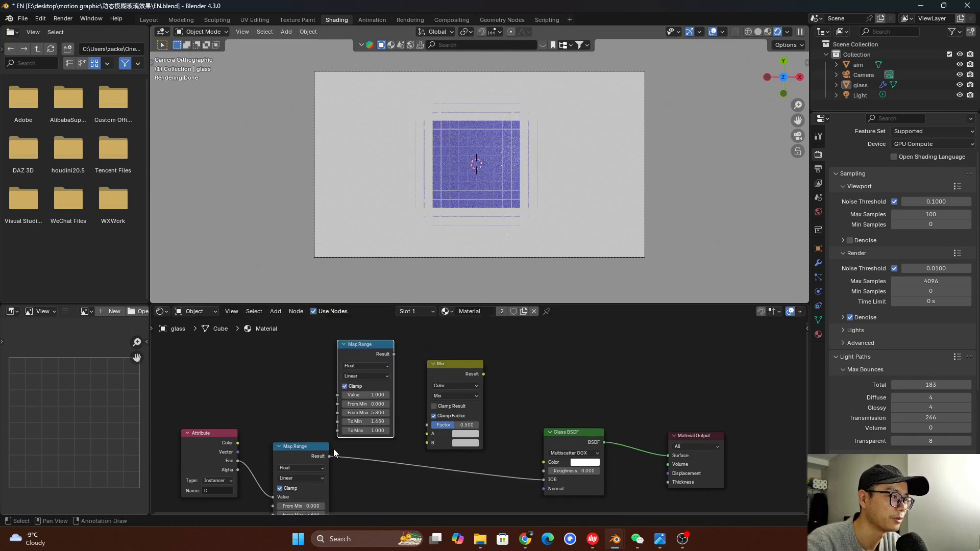
drag(329, 456, 340, 393)
Set the duplicated Map Range node's From Min to 1.45, From Max to 1.0 and To Min to 0
scroll(381, 401, up, 5)
middle_drag(374, 407, 441, 405)
double_click(381, 423)
key(ctrl+c)
key(BackSpace)
double_click(389, 399)
key(ctrl+v)
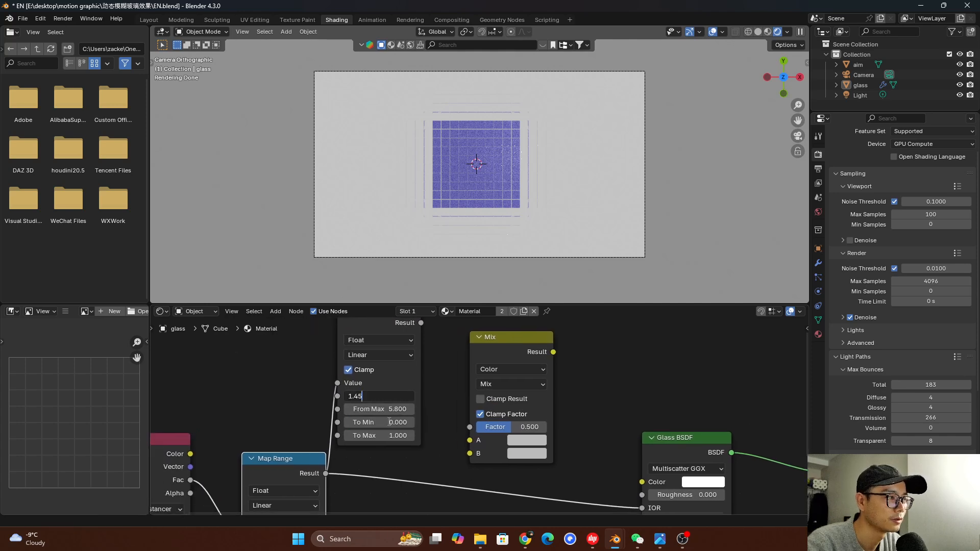
double_click(400, 436)
key(ctrl+x)
key(Escape)
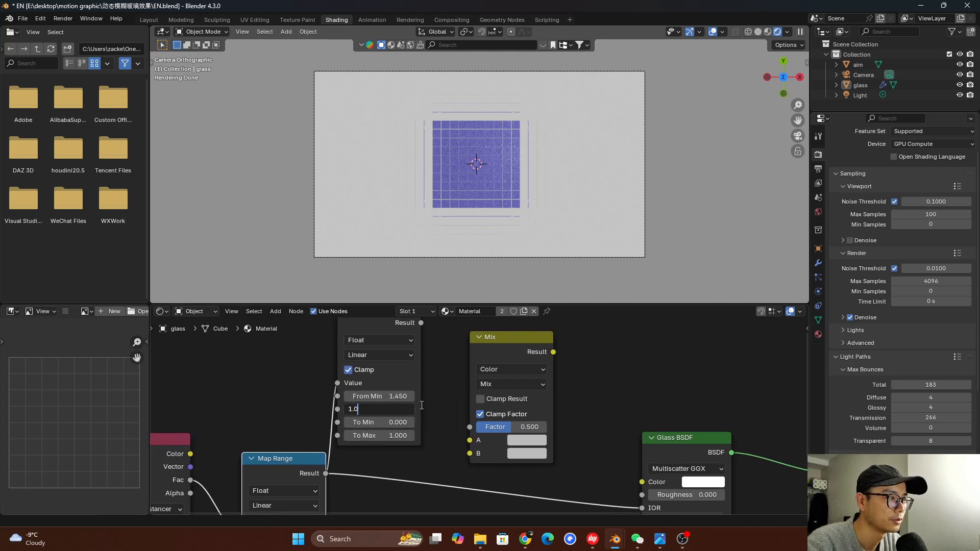
key(Return)
Connect the duplicated Map Range node's Result to the Mix node's Factor, and the Mix Result to the Glass BSDF's Color
scroll(388, 419, down, 2)
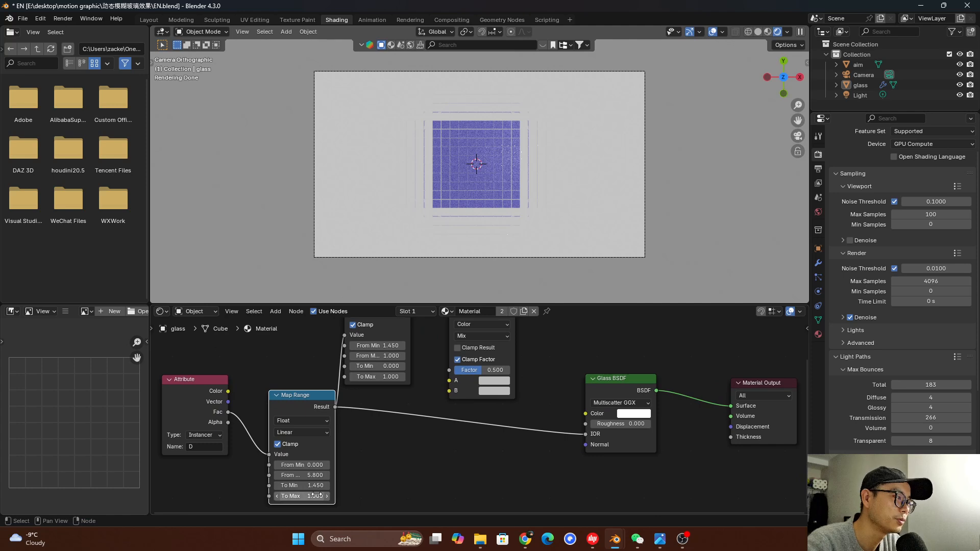
middle_drag(397, 413, 378, 454)
scroll(403, 399, up, 3)
middle_drag(362, 382, 378, 399)
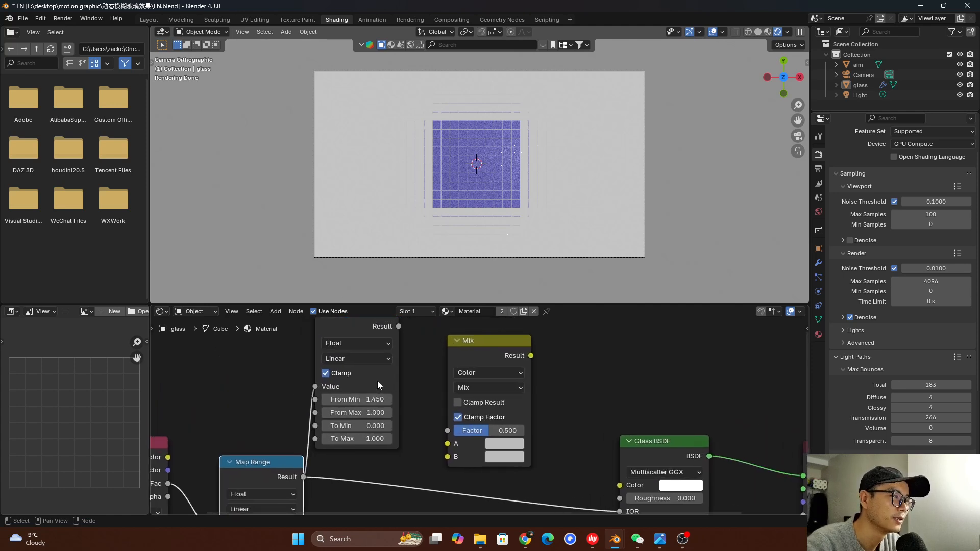
drag(378, 381, 386, 381)
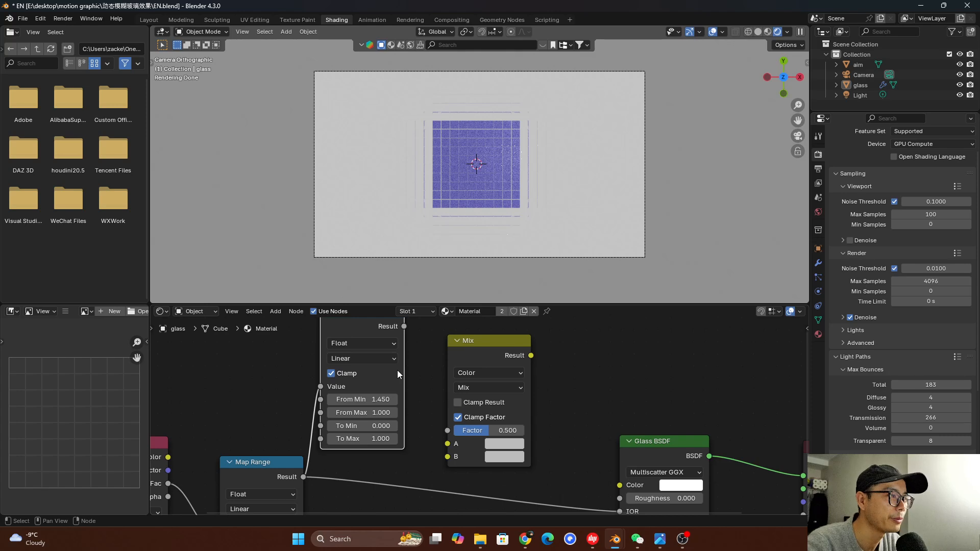
middle_drag(383, 436, 294, 447)
scroll(357, 440, down, 1)
drag(327, 336, 367, 433)
drag(409, 367, 512, 452)
scroll(458, 351, down, 1)
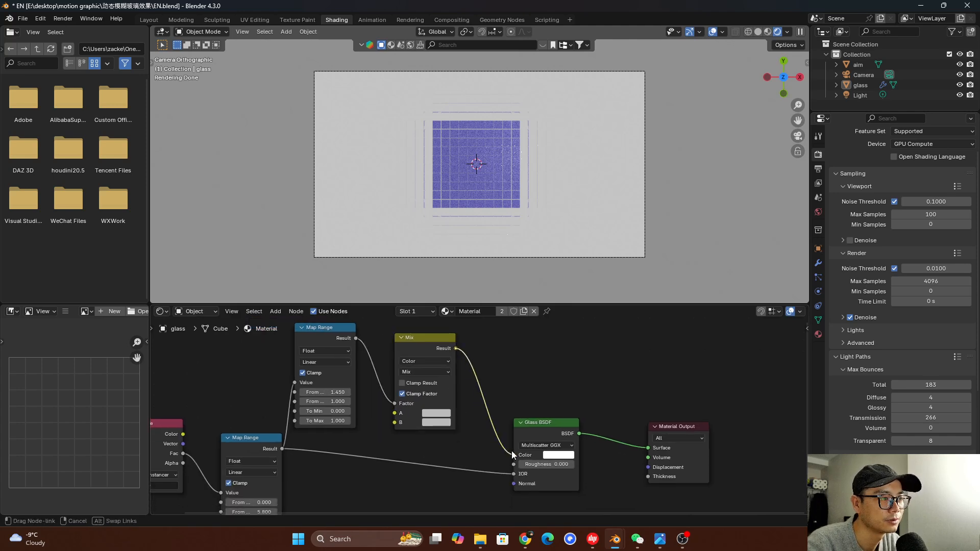
Set both the A and B colors of the Mix node to pure white, with Value 1.0
scroll(466, 376, up, 3)
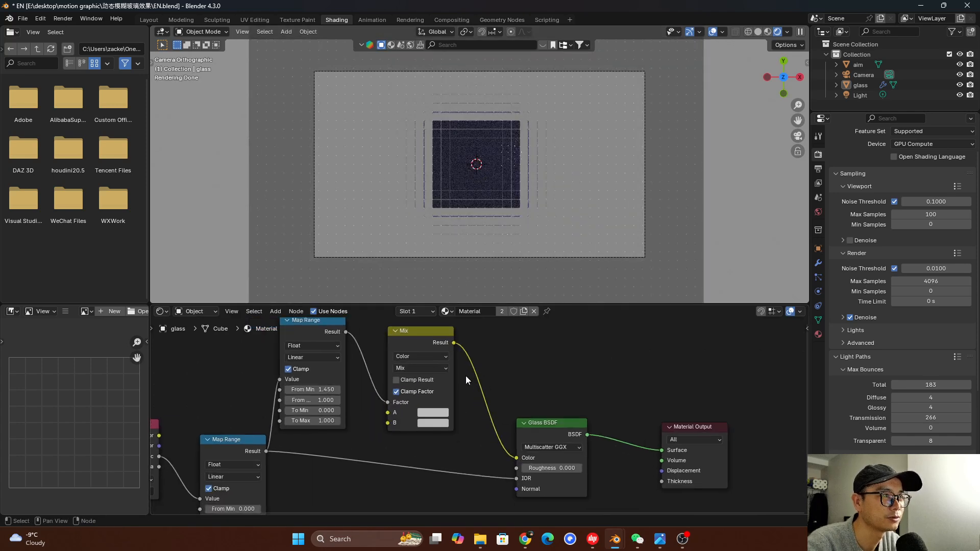
click(428, 412)
drag(509, 262, 509, 219)
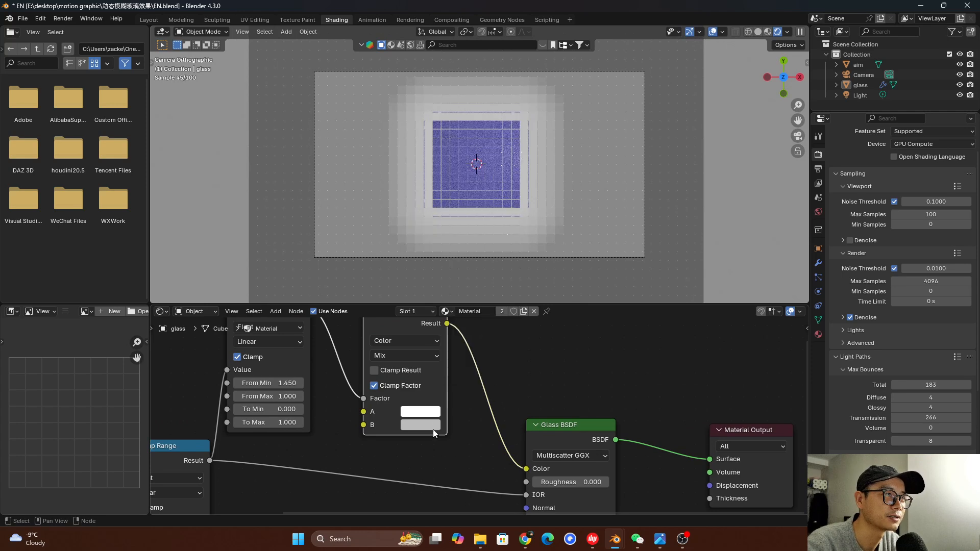
click(434, 411)
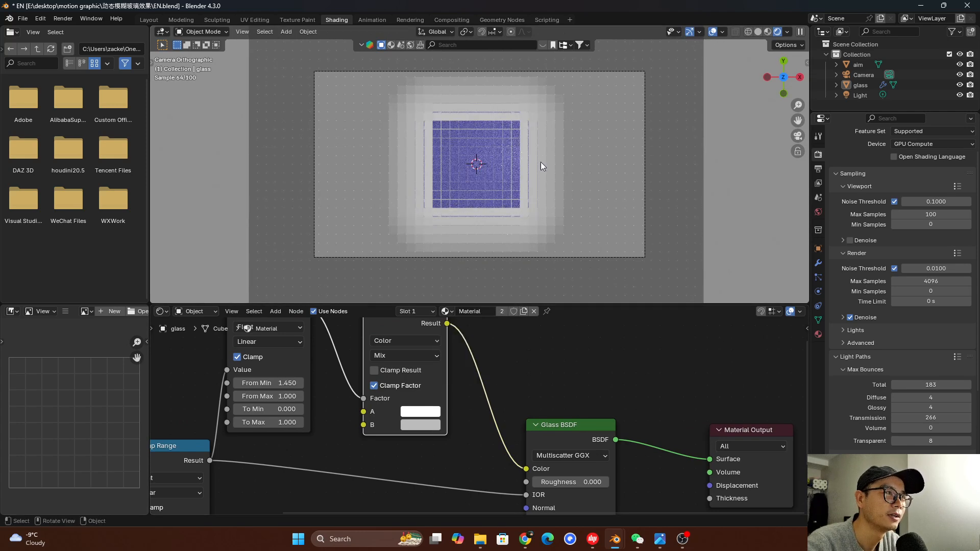
click(412, 424)
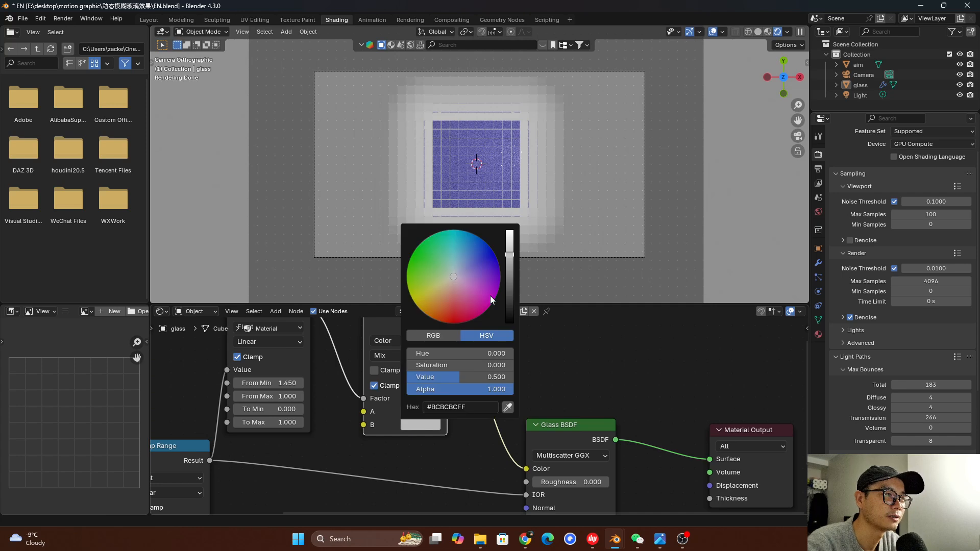
drag(515, 248, 512, 228)
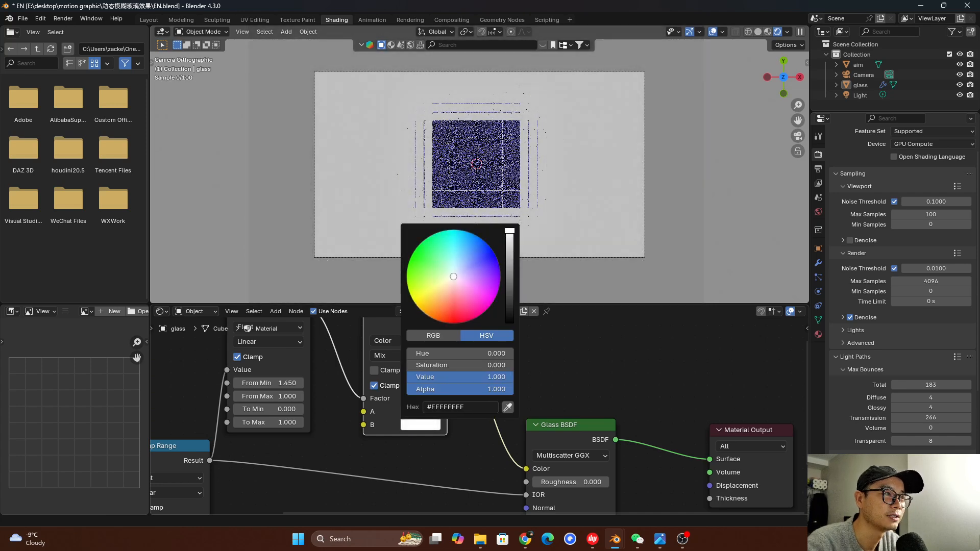
Set the Mix node's A color to pale orange, with Hue 0.095 and Saturation 0.362 (#FFEDD1FF)
scroll(414, 419, up, 1)
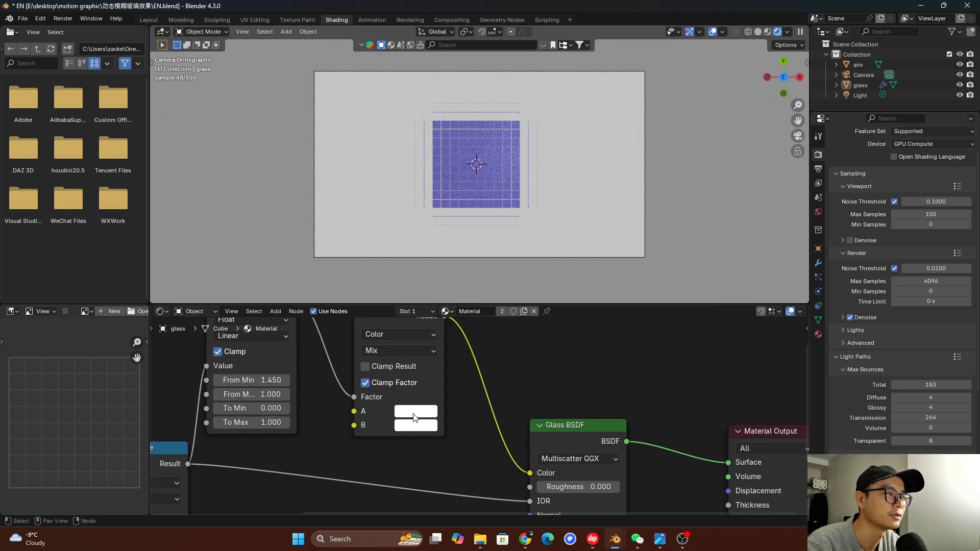
click(414, 414)
drag(465, 247, 446, 259)
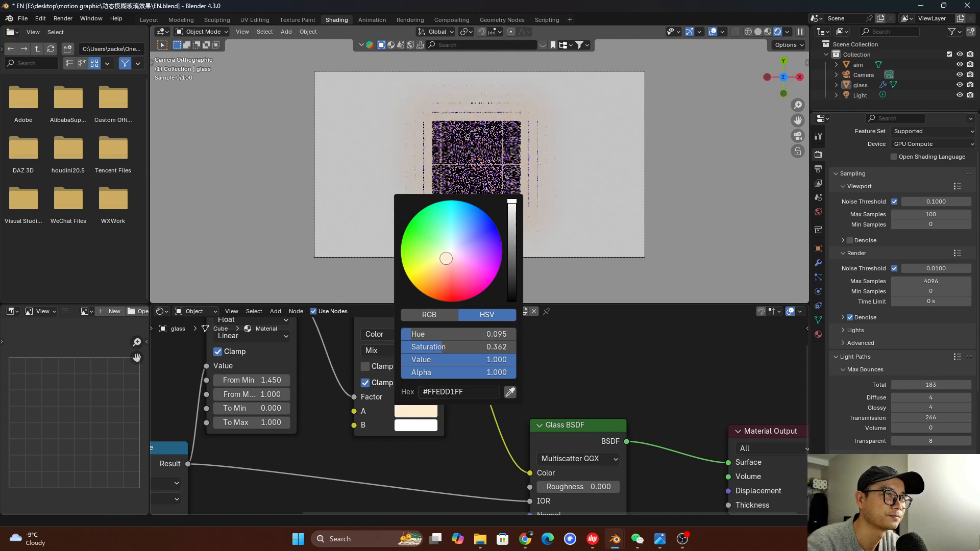
scroll(559, 406, down, 4)
Try a different Roughness on the Glass BSDF, and undo the change
middle_drag(507, 432, 502, 371)
scroll(477, 403, up, 2)
middle_drag(477, 405, 479, 411)
scroll(323, 415, down, 2)
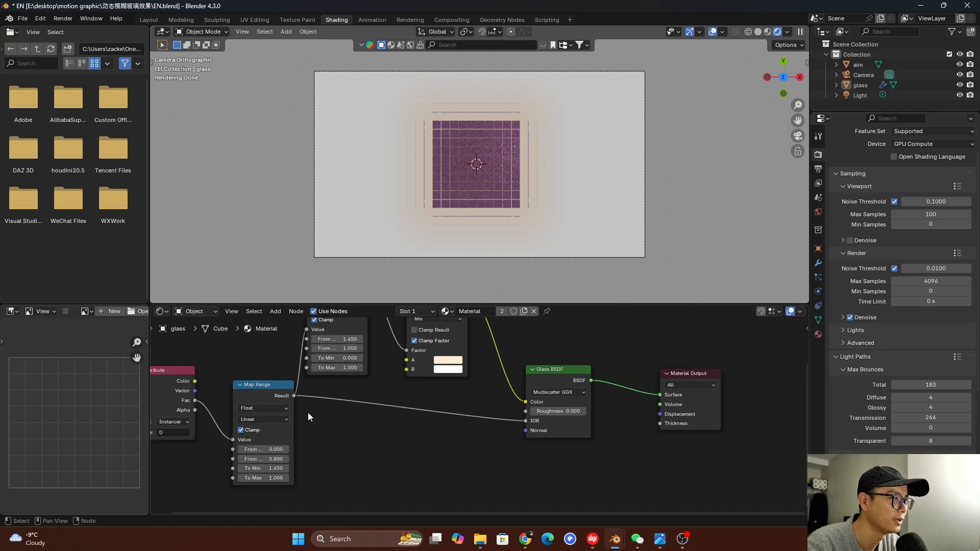
drag(553, 410, 618, 410)
key(ctrl+z)
Duplicate the Map Range node that feeds the Mix node and place the copy below the other nodes
scroll(323, 406, down, 1)
scroll(323, 404, down, 1)
click(362, 329)
key(shift+d)
click(371, 466)
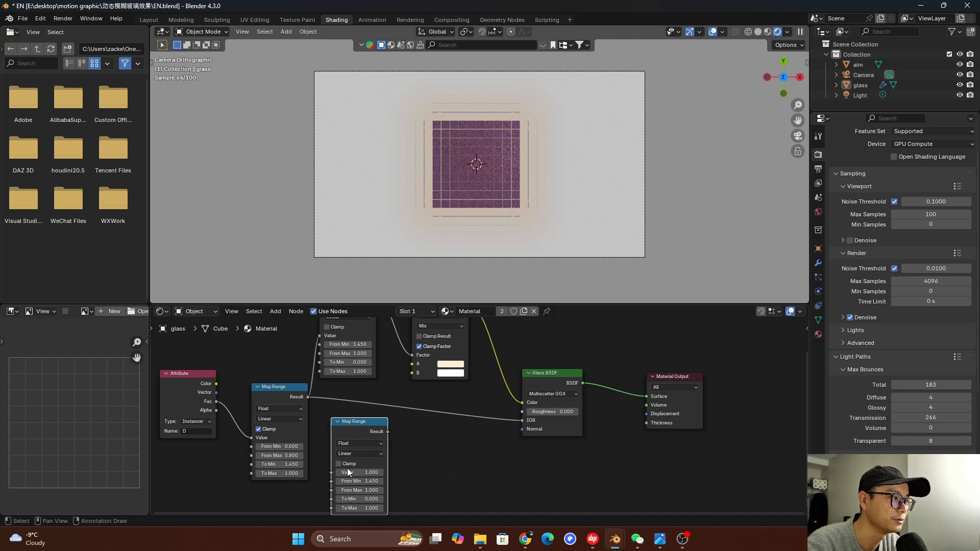
Connect the first Map Range's Result to the new copy's Value, and the copy's Result to the Glass BSDF's Roughness
scroll(330, 365, up, 1)
drag(308, 397, 320, 477)
middle_drag(371, 477, 353, 434)
drag(362, 390, 512, 368)
scroll(350, 449, up, 2)
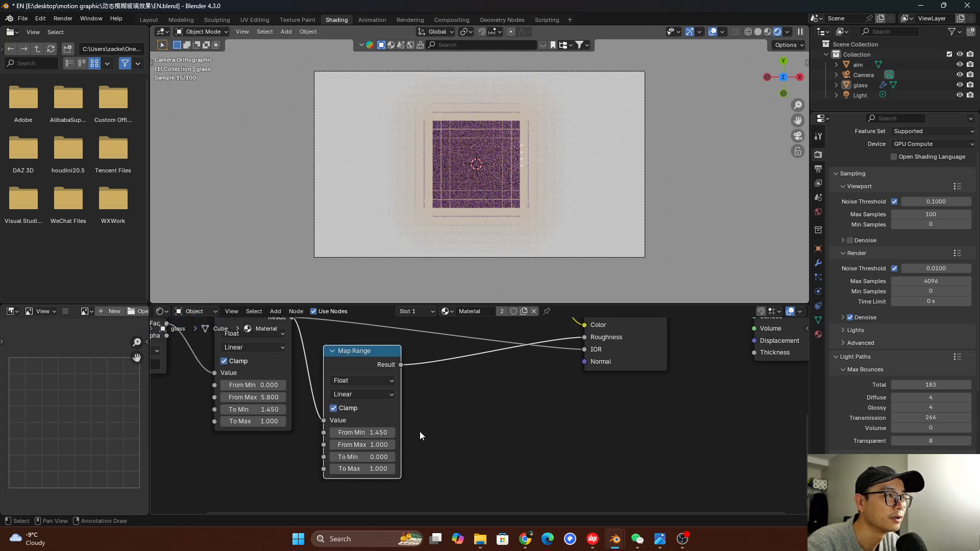
Set the roughness Map Range node's To Min to 1 and To Max to 0
scroll(420, 436, up, 3)
click(360, 468)
click(387, 467)
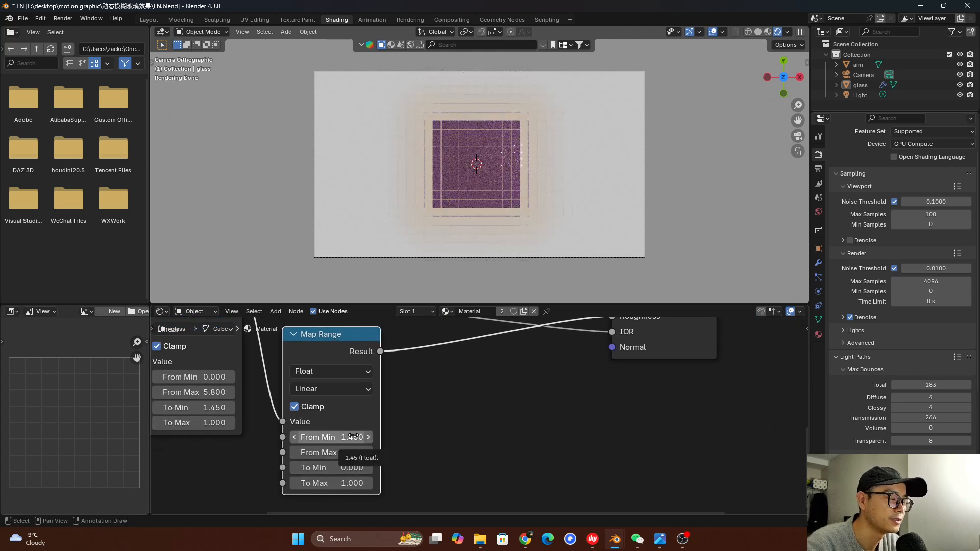
click(344, 465)
text(1)
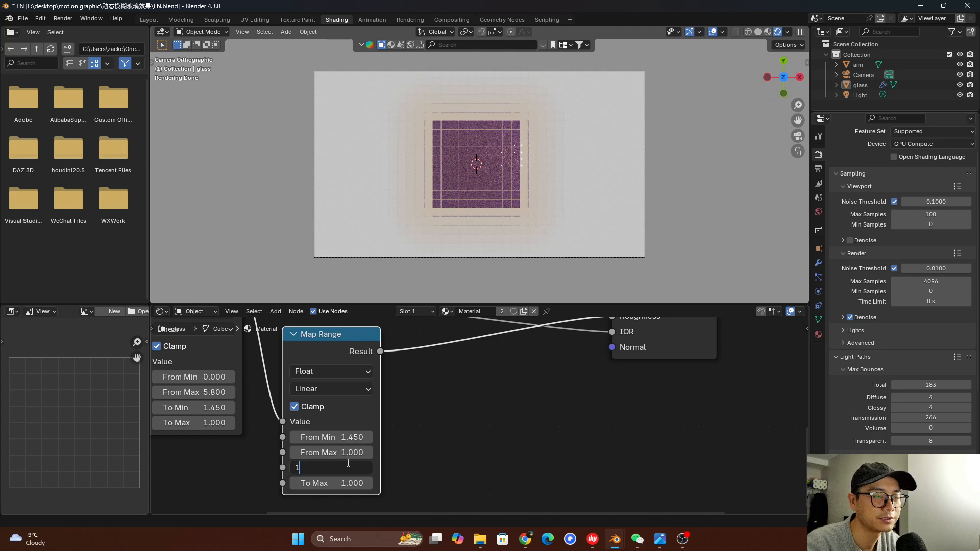
key(Tab)
text(0)
key(Return)
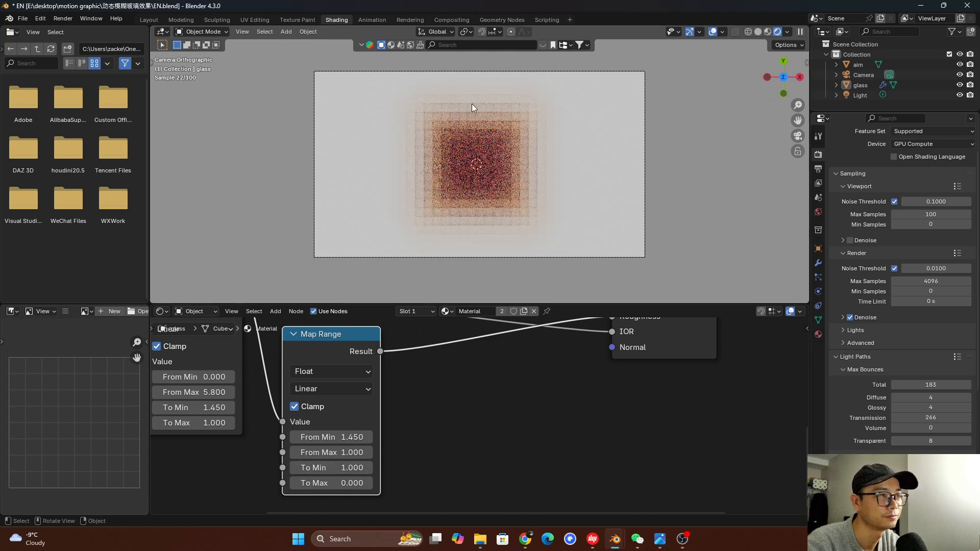
Set the roughness Map Range node's To Min to 0.5 and save the file
click(350, 469)
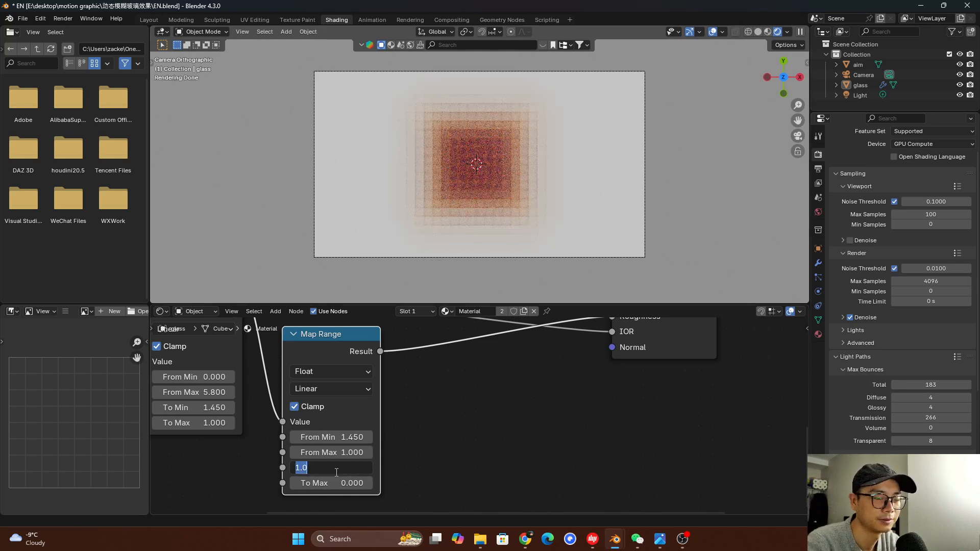
text(0.5)
key(Return)
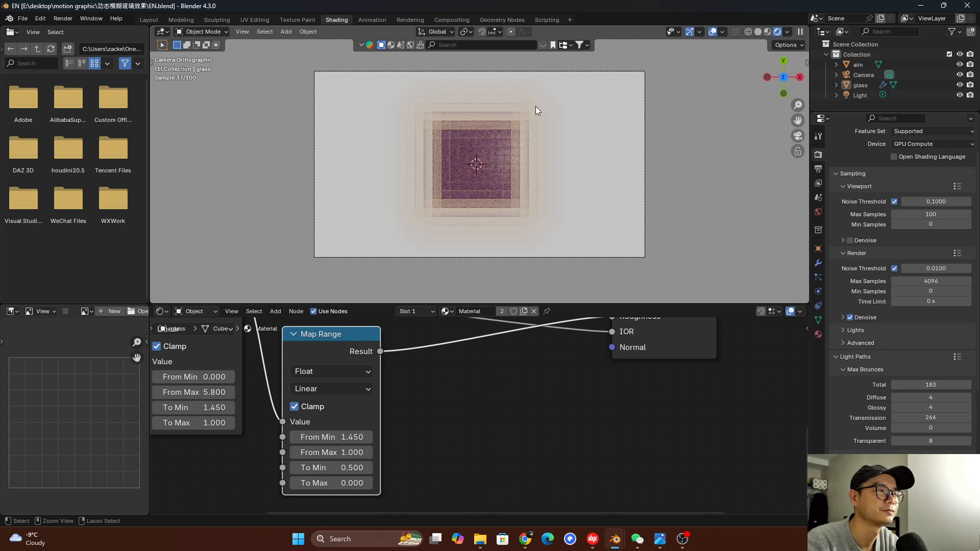
key(ctrl+s)
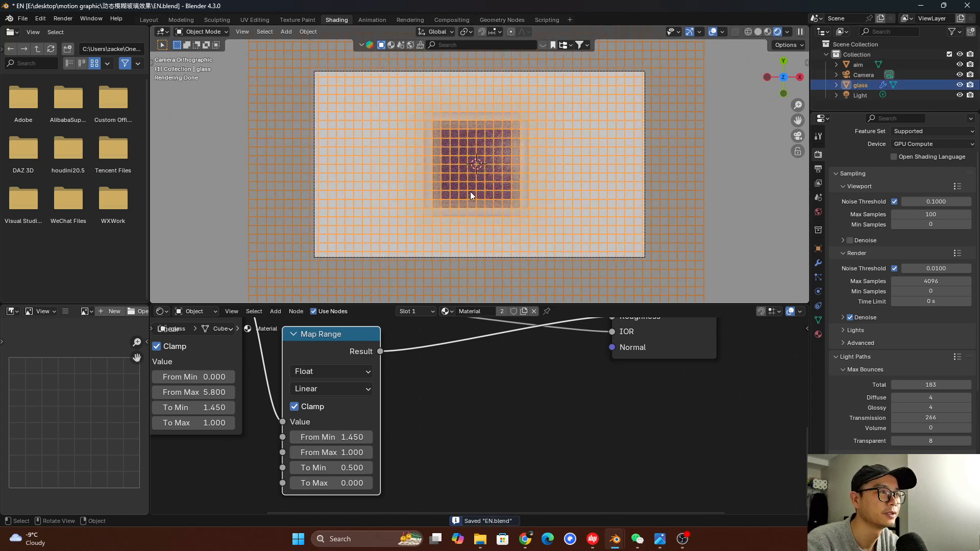
Select the aim cube and move it to the lower-left area of the camera frame
click(862, 75)
click(859, 65)
key(g)
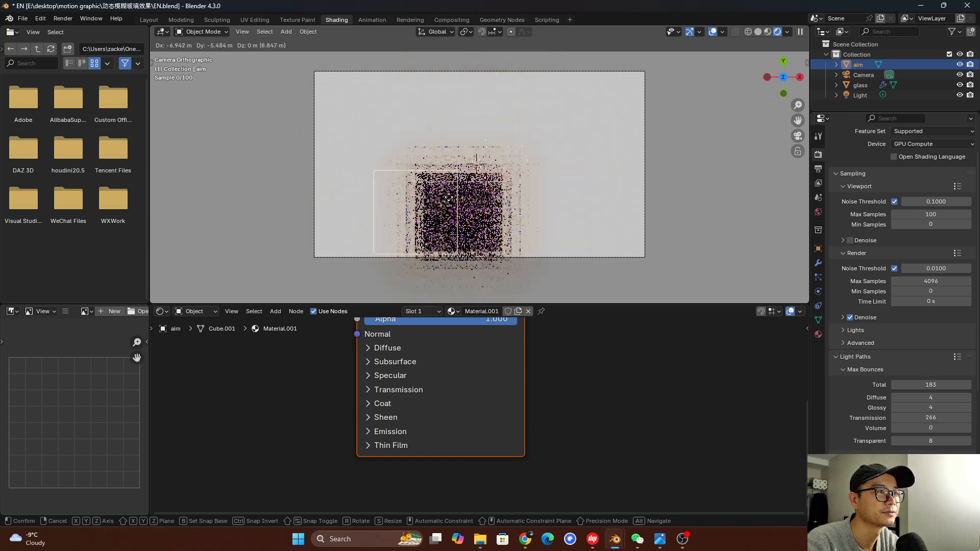
click(535, 152)
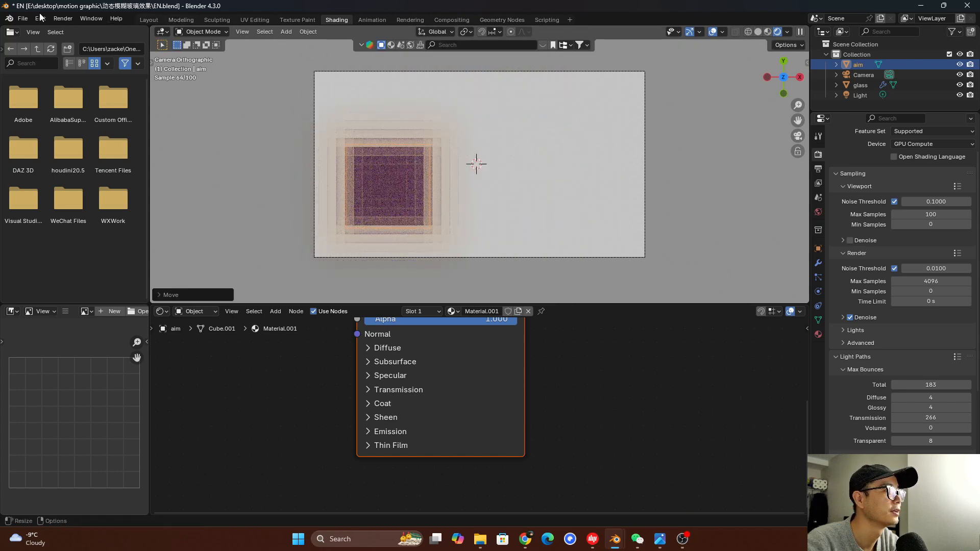
Render a still image of the current frame, close the render once the result is clear, and save the file
click(63, 18)
click(76, 30)
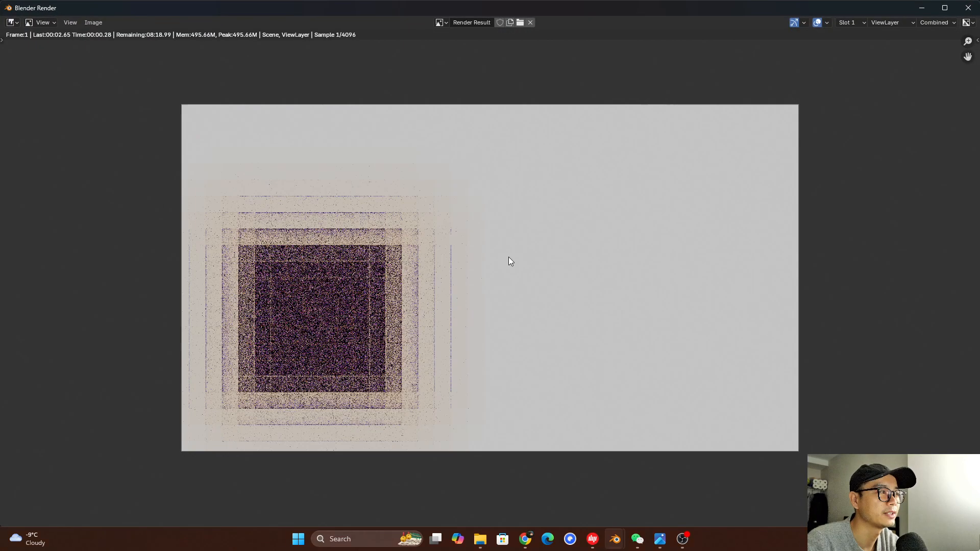
scroll(342, 299, down, 1)
scroll(342, 299, up, 1)
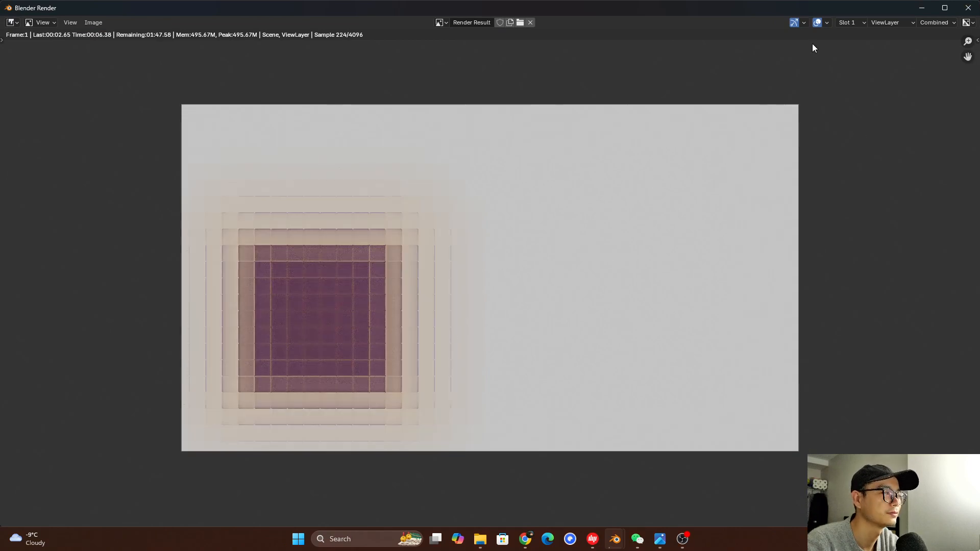
key(Escape)
key(ctrl+s)
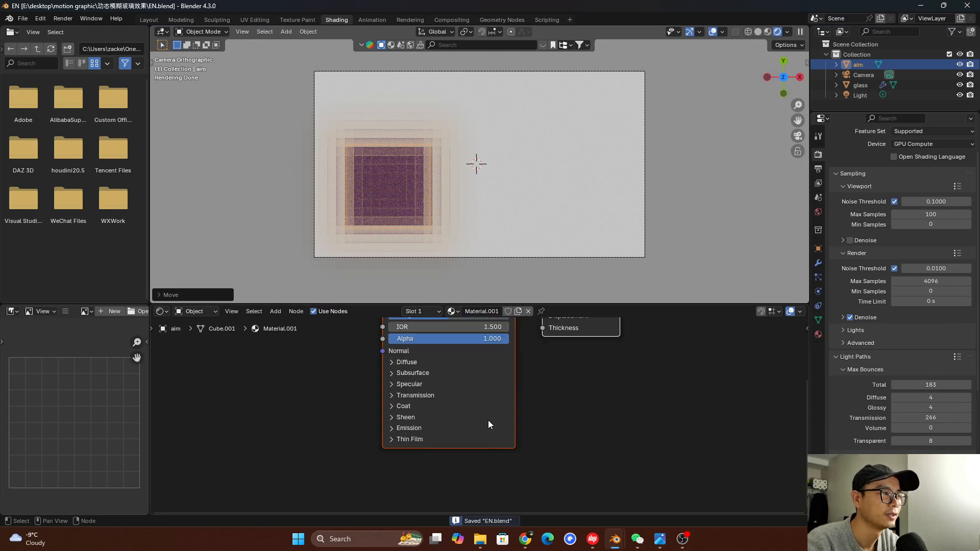
middle_drag(498, 396, 449, 450)
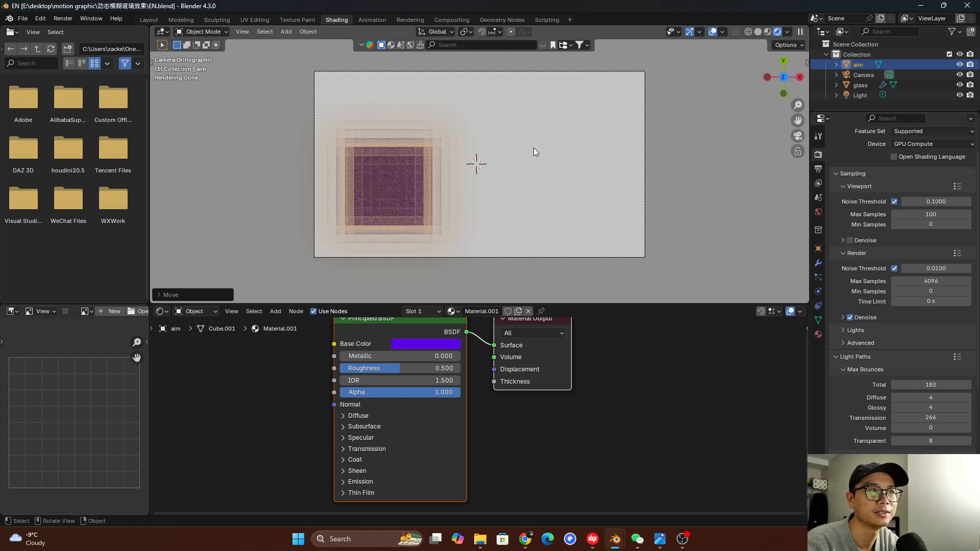
key(ctrl+s)
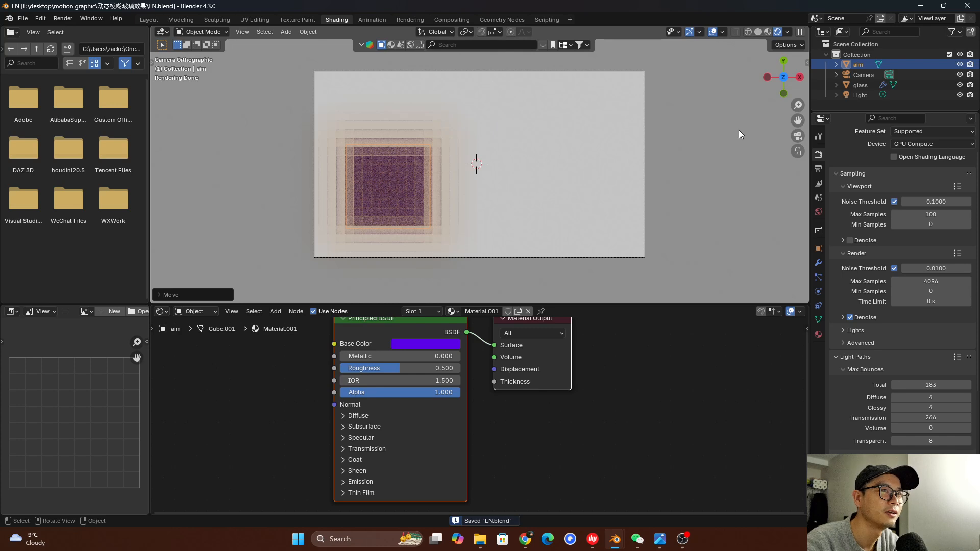
Enable nodes in the Compositing workspace and move the Composite node well away from Render Layers
click(458, 19)
click(123, 32)
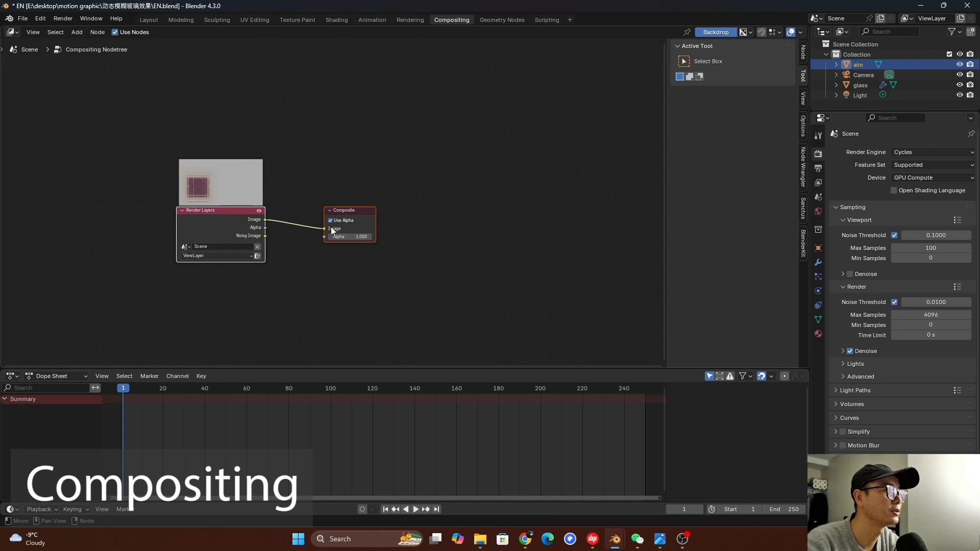
drag(356, 213, 603, 216)
scroll(289, 211, up, 1)
Add a Viewer node for the Render Layers image and place it beside the Composite node
ctrl+shift+click(247, 214)
middle_drag(314, 224, 264, 224)
drag(264, 224, 559, 179)
scroll(634, 200, down, 1)
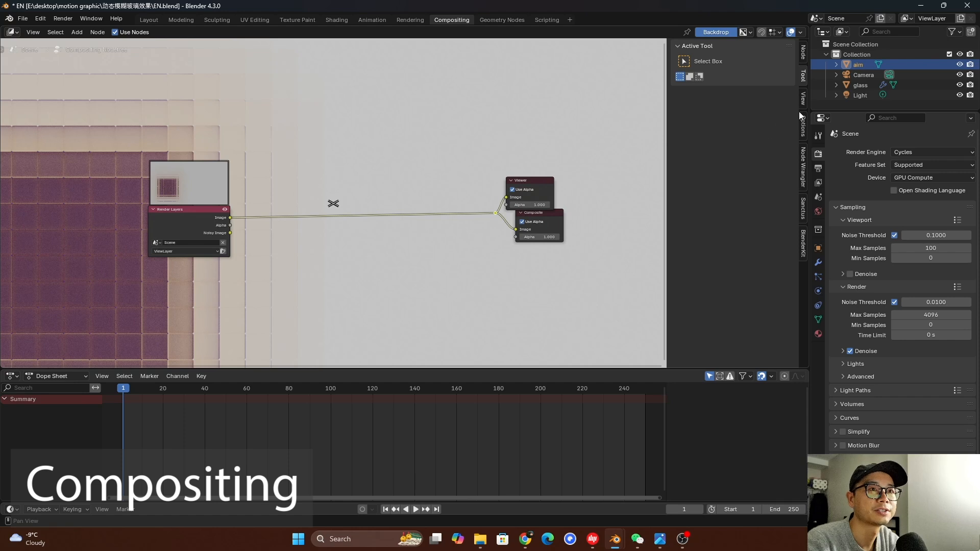
Reduce the compositor backdrop's zoom to 0.34
click(803, 99)
drag(759, 72, 712, 72)
scroll(371, 159, up, 2)
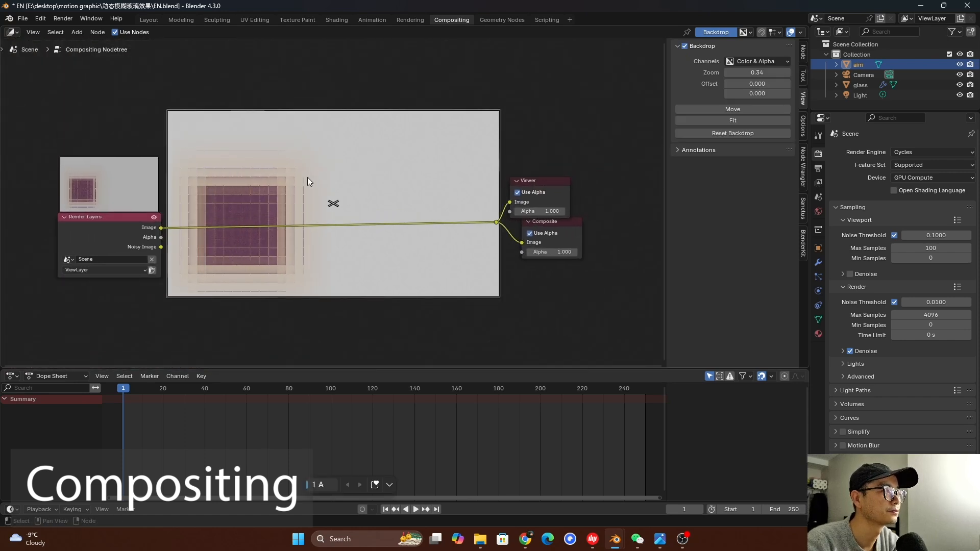
Add an RGB Curves node on the link between Render Layers and the output nodes
key(shift+a)
text(curve)
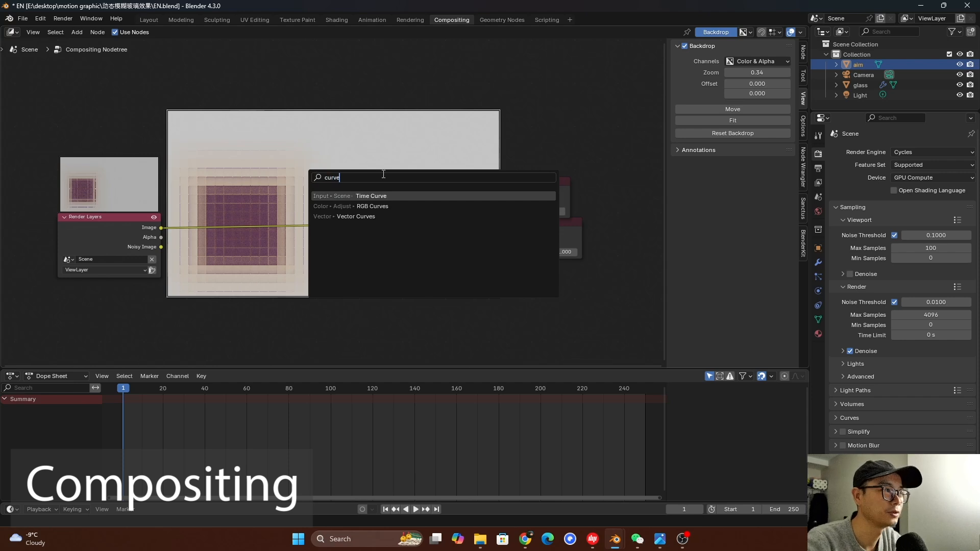
key(Down)
key(Return)
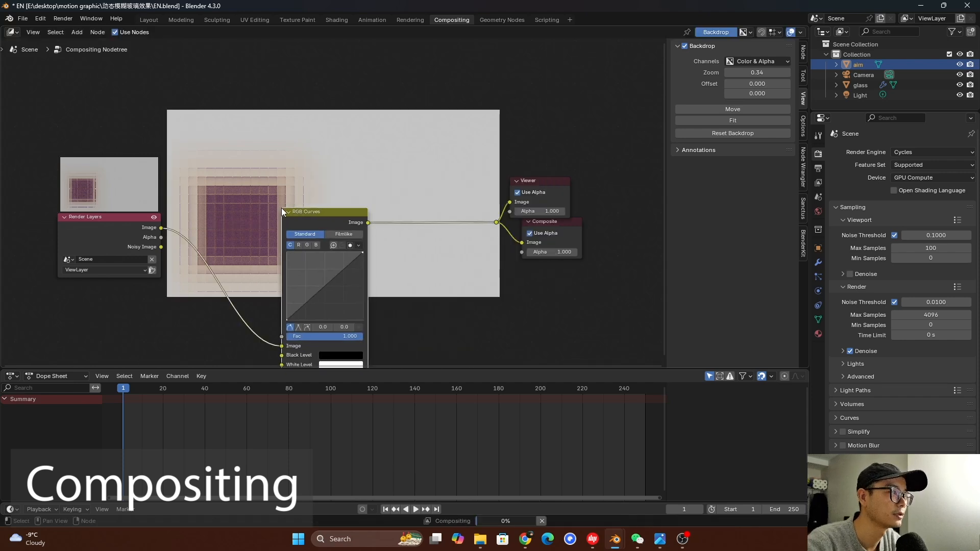
click(322, 153)
scroll(329, 205, up, 1)
Shape the RGB Curves node's combined curve into an S, with points at about 0.4, 0.5 and 0.6, 0.8
drag(329, 255, 322, 248)
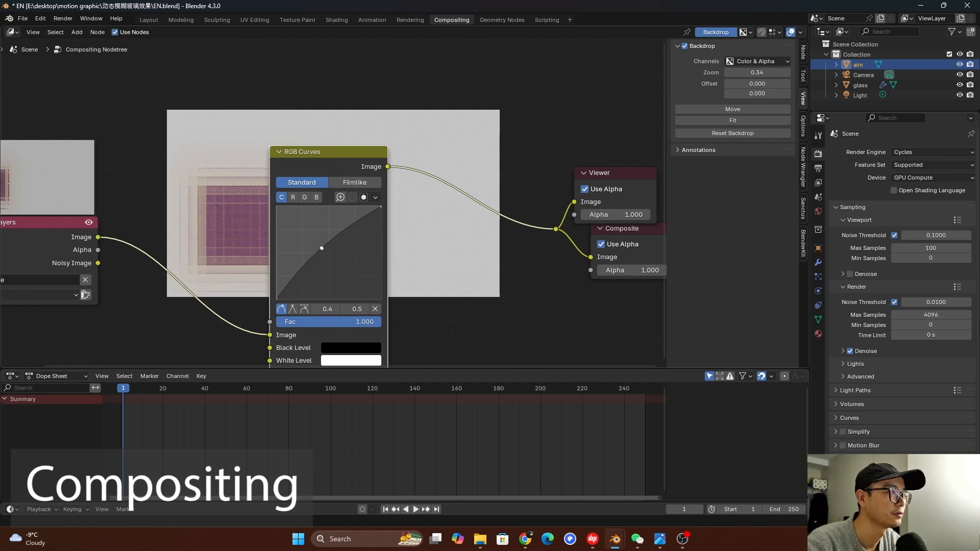
click(349, 219)
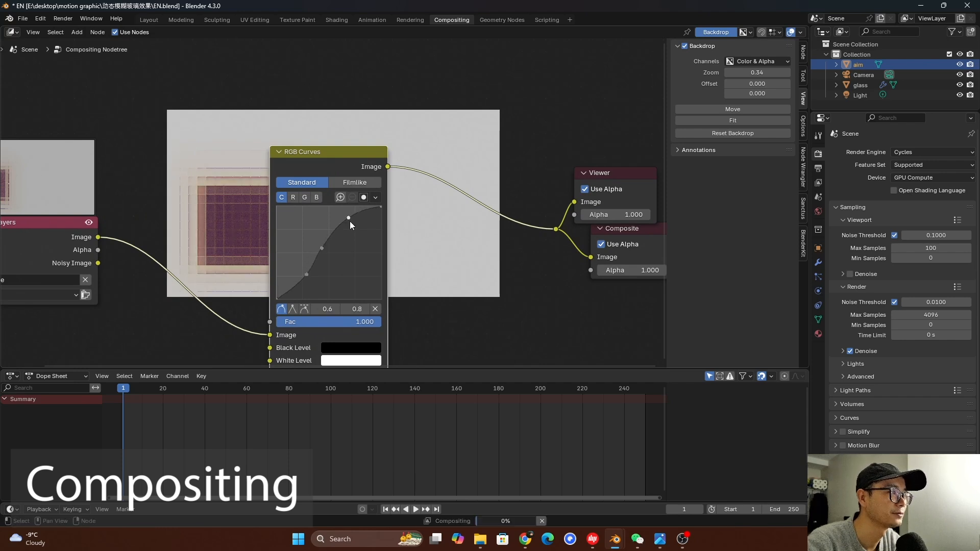
drag(299, 270, 309, 242)
Adjust the separate color channel curves, raising the blue one at about 0.3, 0.6, and move the RGB Curves node nearer Render Layers
click(293, 198)
click(306, 200)
click(315, 198)
drag(341, 159, 284, 166)
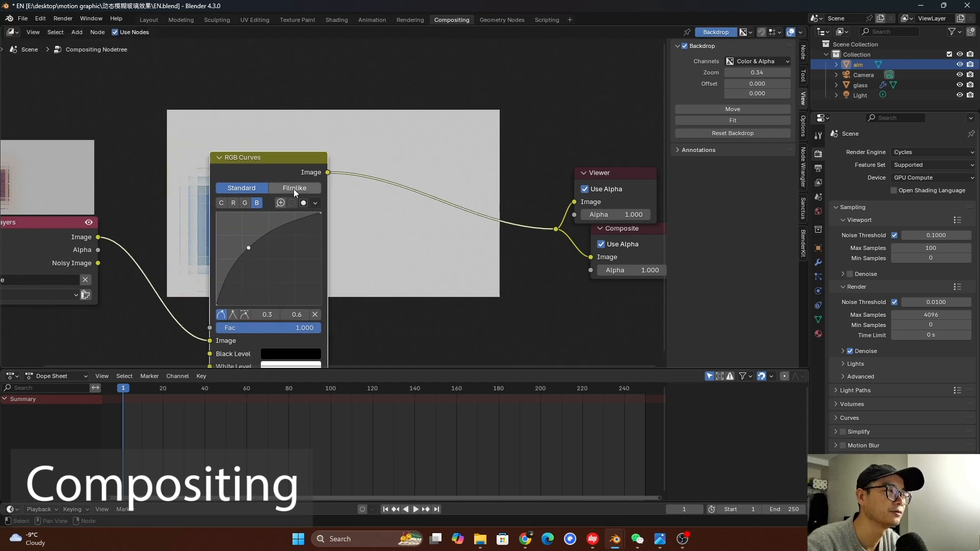
Add a Glare node on the link between RGB Curves and the output nodes
scroll(316, 188, down, 3)
key(shift+a)
text(gloar)
key(BackSpace)
key(BackSpace)
key(BackSpace)
text(a)
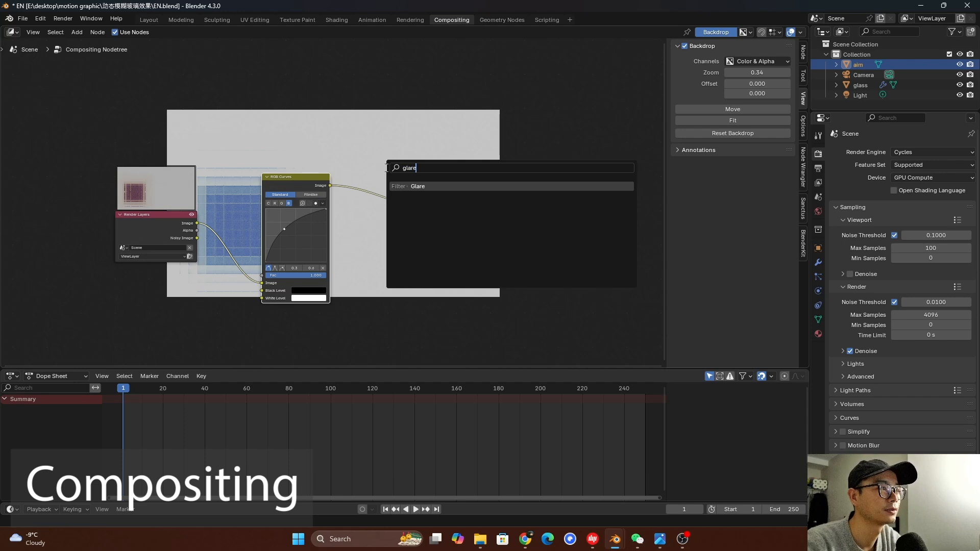
text(re)
click(441, 187)
click(401, 225)
scroll(409, 229, up, 3)
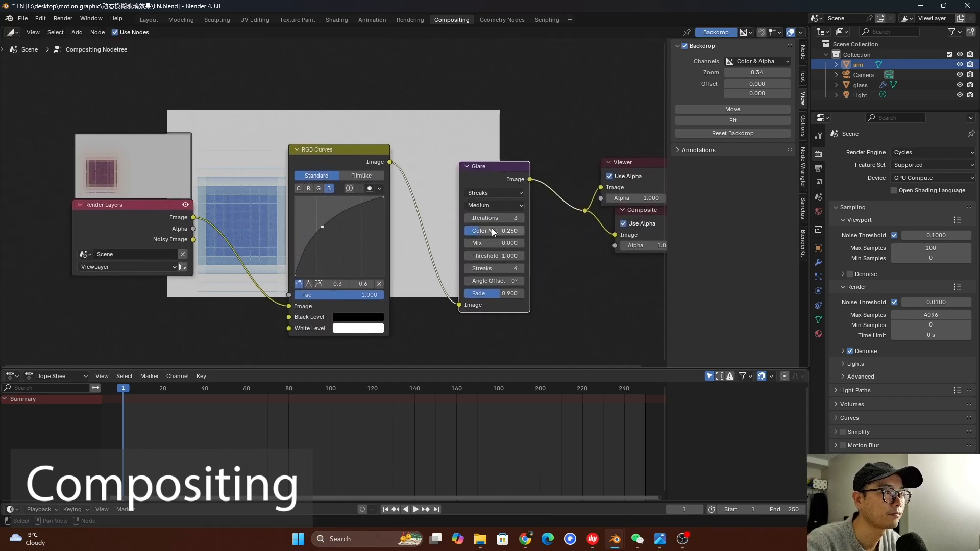
Try the Bloom and Ghosts glare types on the Glare node
click(495, 194)
click(495, 213)
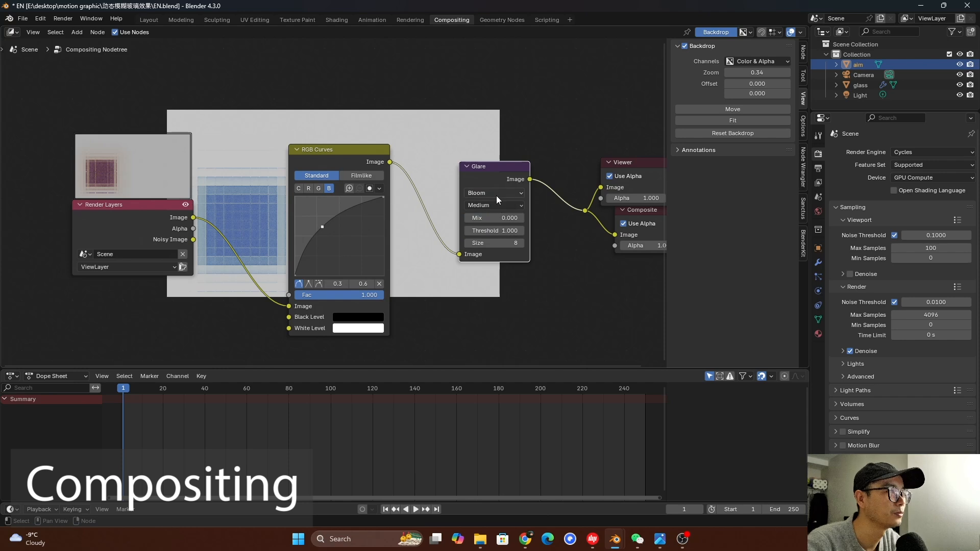
click(495, 193)
click(493, 225)
Set the Glare node's type to Bloom and save the file
click(491, 193)
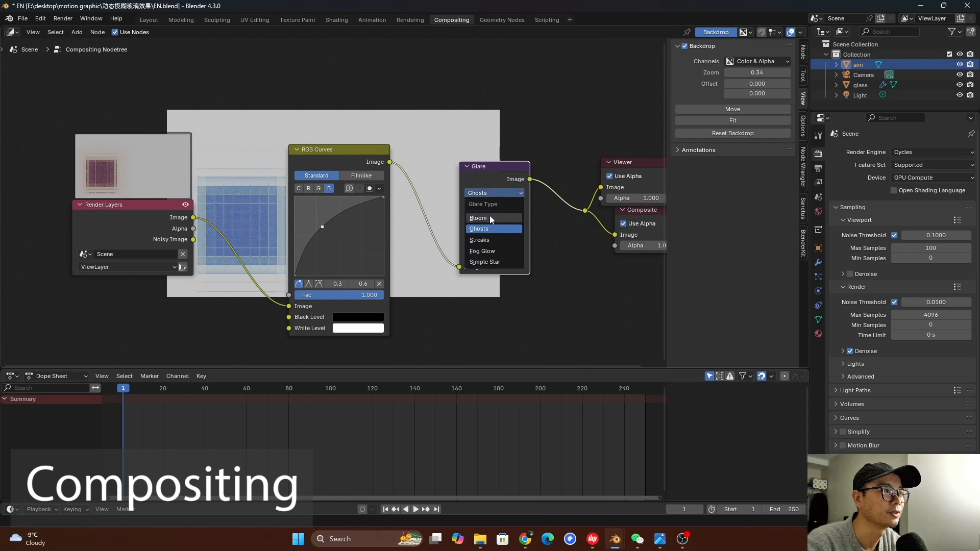
click(491, 218)
key(ctrl+s)
Move the light in the front view from above the glass grid to the grid level over the aim cube
click(330, 21)
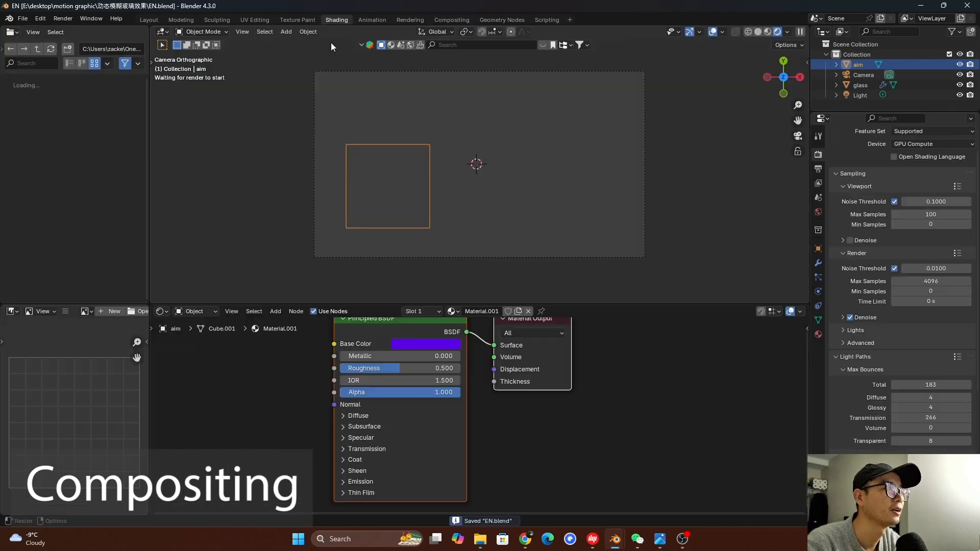
click(859, 96)
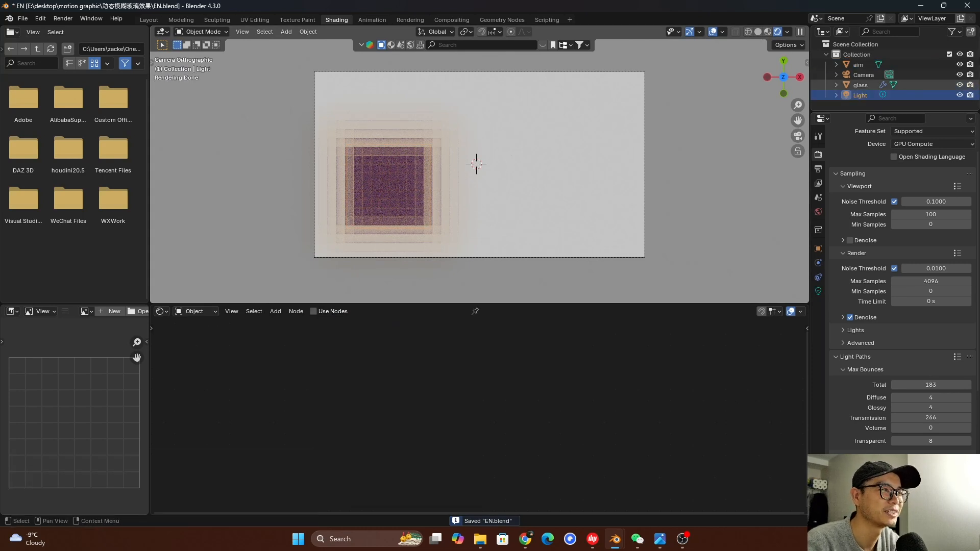
middle_drag(601, 75, 601, 73)
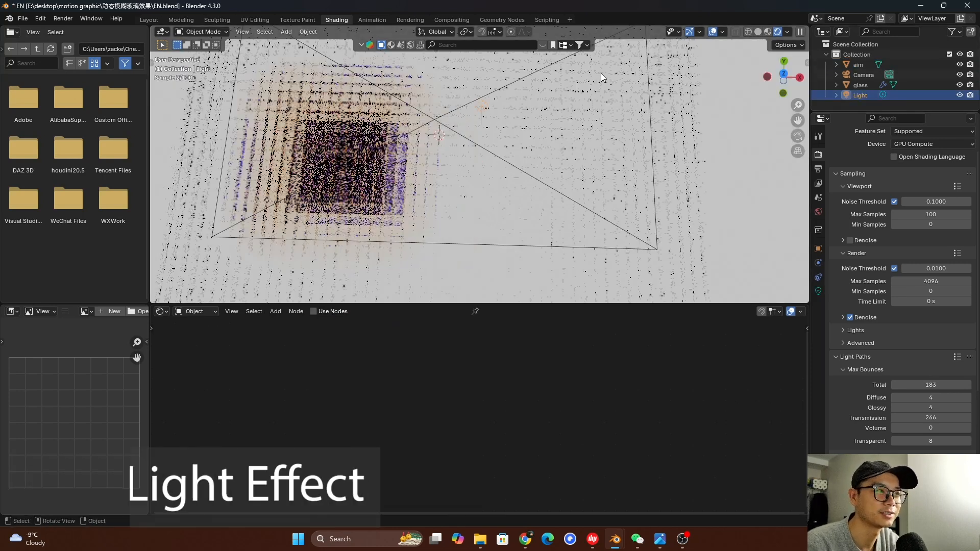
click(758, 31)
mouse_move(494, 157)
middle_down()
mouse_move(448, 204)
mouse_move(450, 111)
mouse_move(470, 182)
mouse_move(482, 159)
mouse_move(483, 167)
middle_up()
click(761, 32)
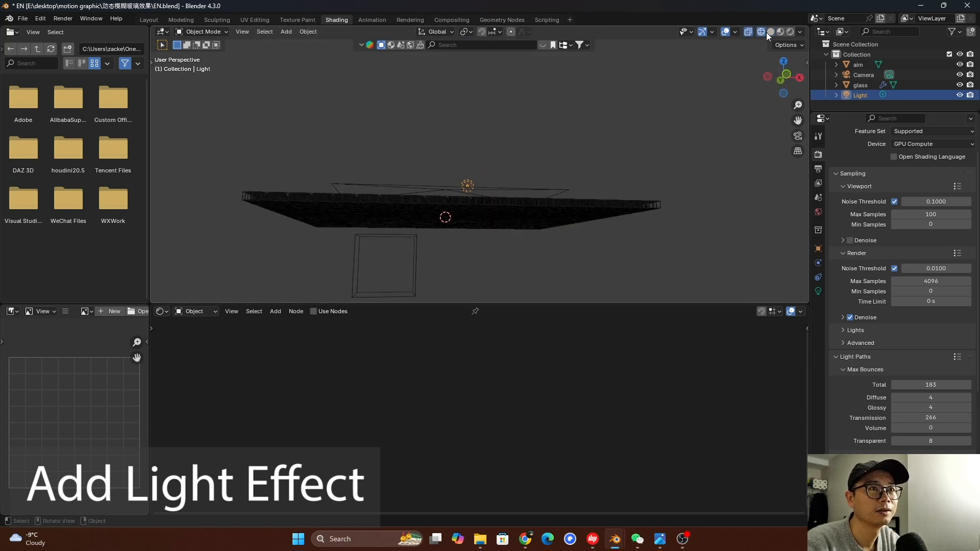
key(KP_1)
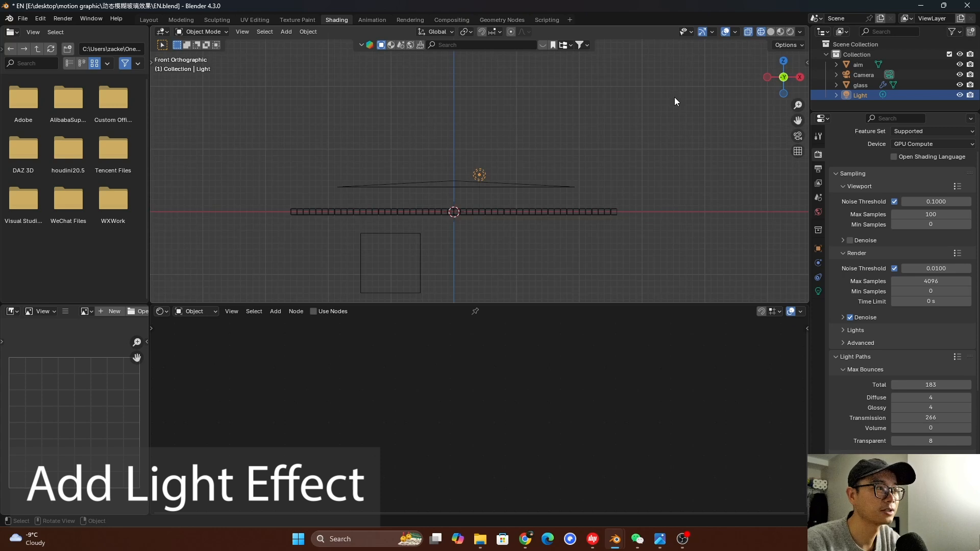
key(g)
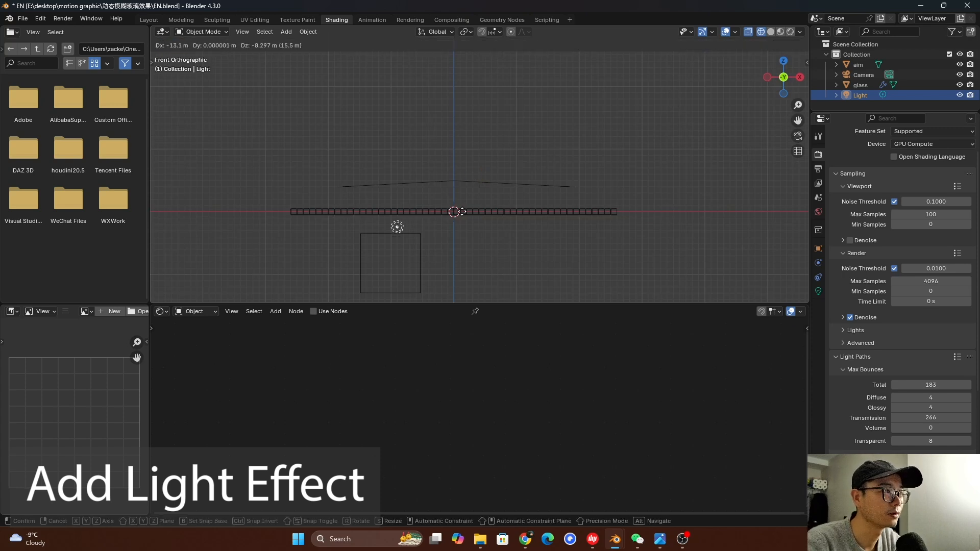
click(454, 197)
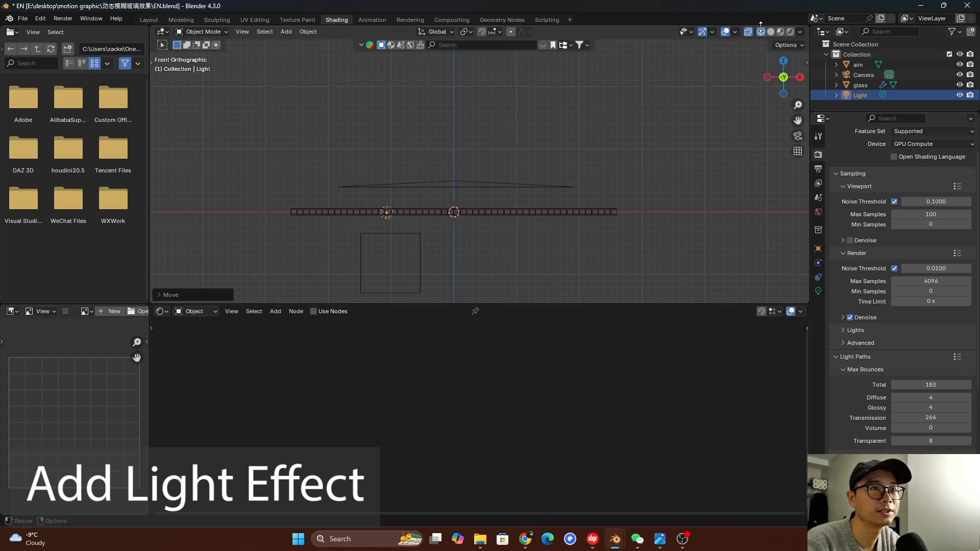
Move the light in the right side view so it sits over the middle of the aim cube
key(KP_3)
key(g)
click(547, 230)
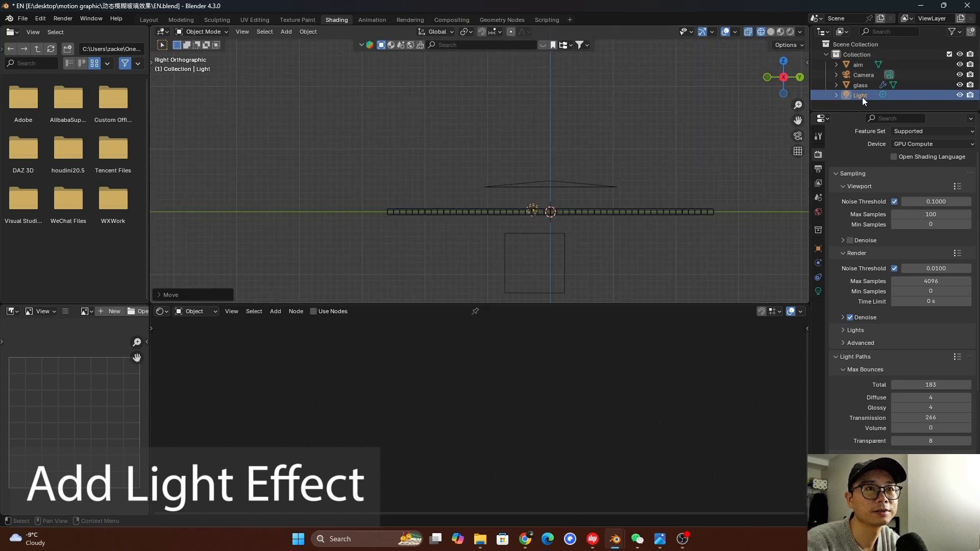
Parent the light to the aim cube and expand aim's hierarchy
ctrl+click(866, 76)
click(864, 96)
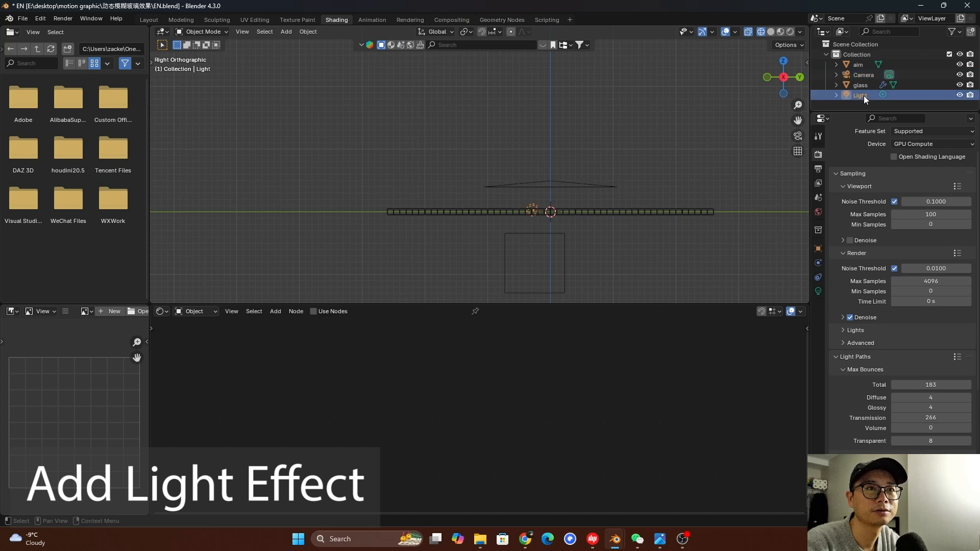
ctrl+click(864, 65)
key(ctrl+p)
click(606, 159)
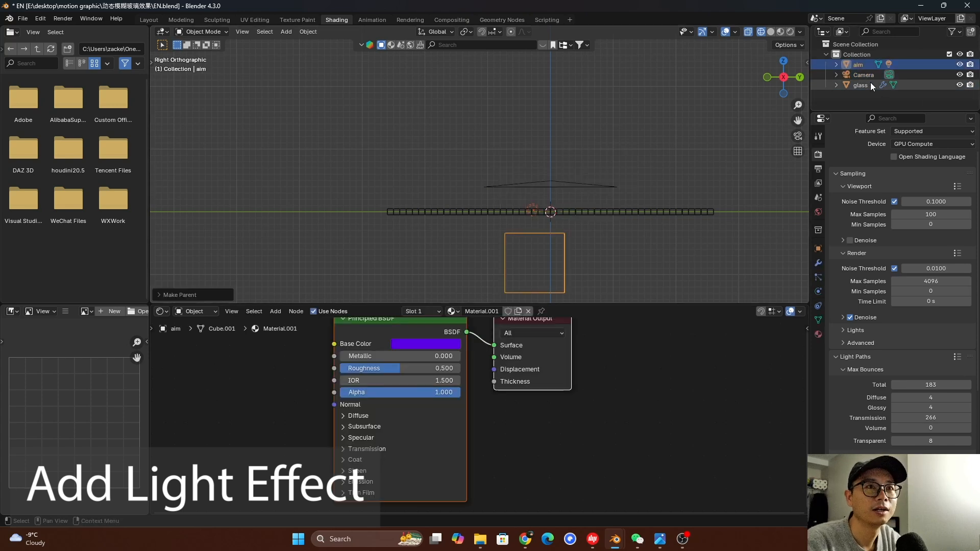
click(836, 65)
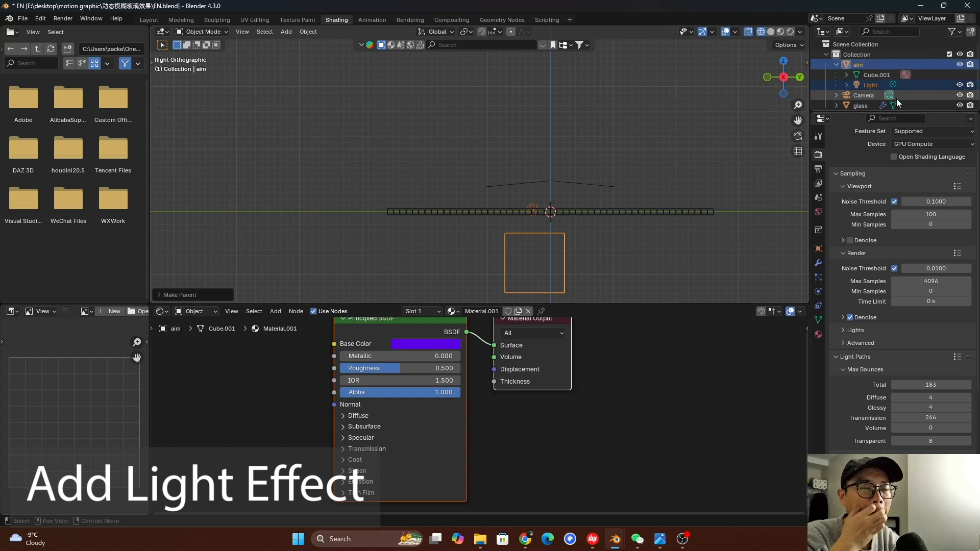
Try moving the aim cube in the right side view together with its parented light
click(561, 259)
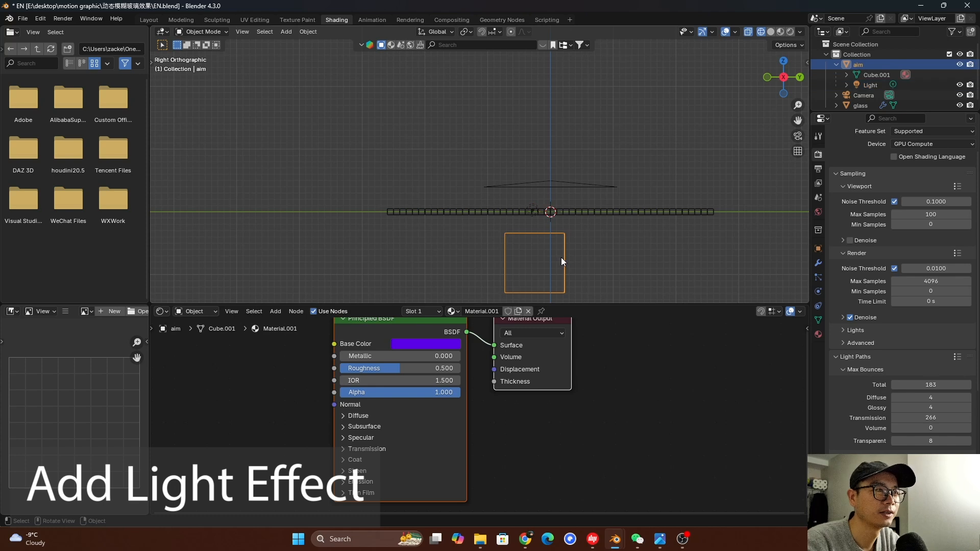
key(g)
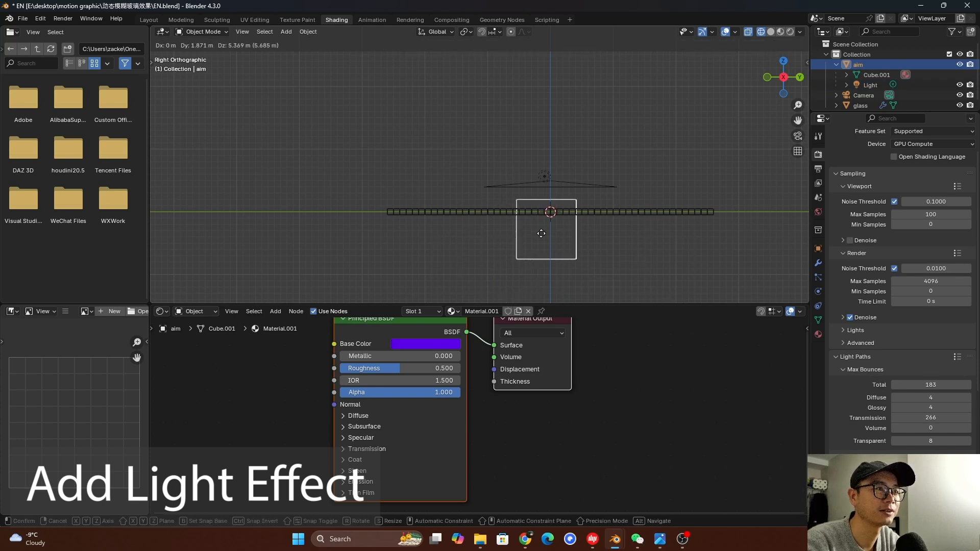
click(558, 276)
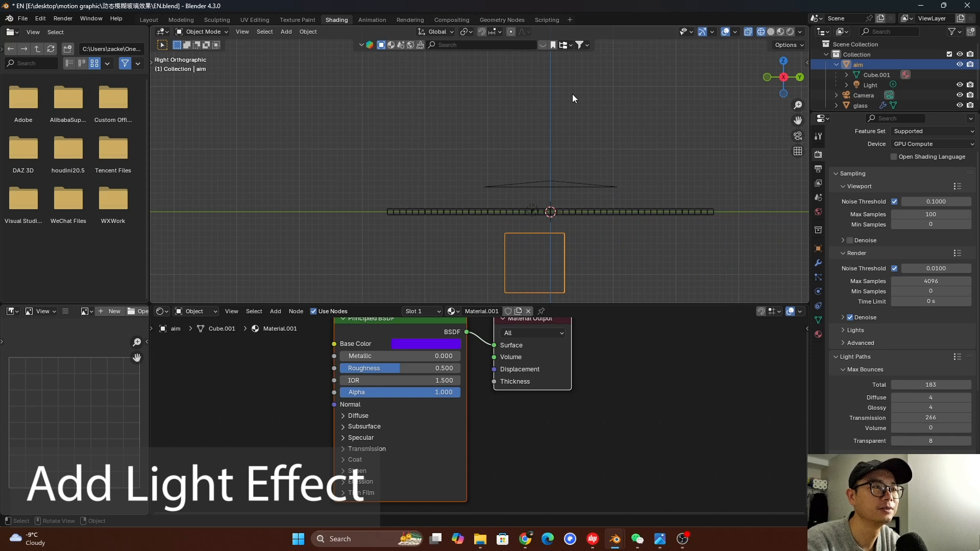
Set the point light's color to pure blue in the rendered camera view and save the file
key(KP_0)
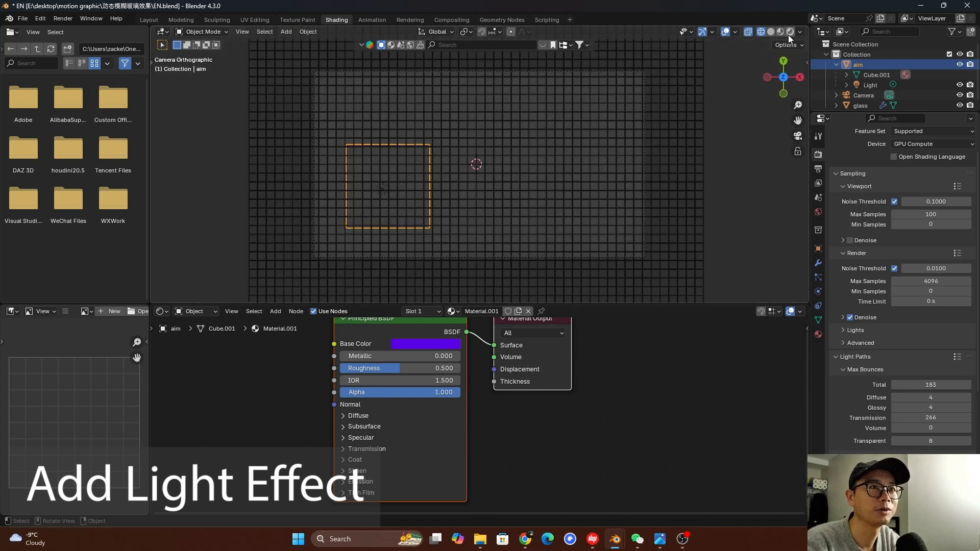
click(790, 33)
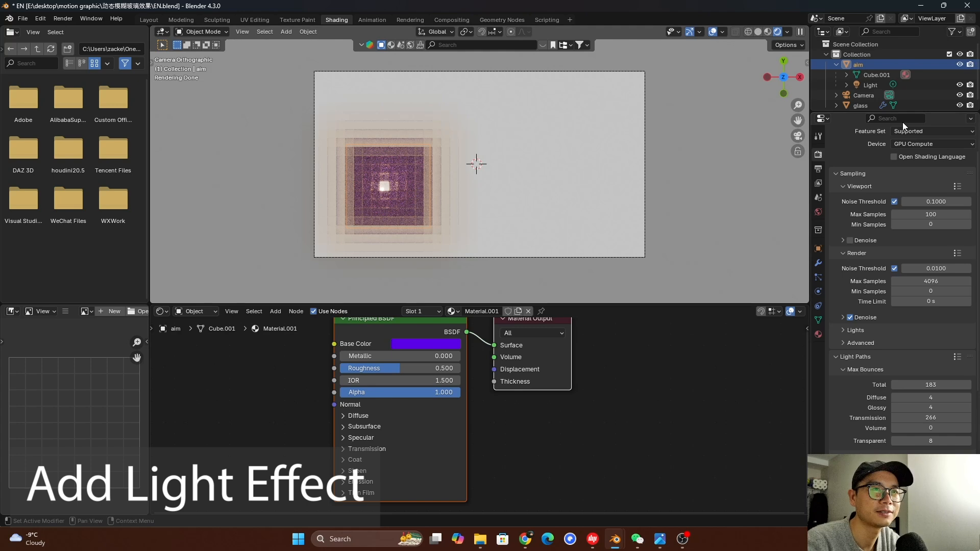
scroll(899, 87, down, 1)
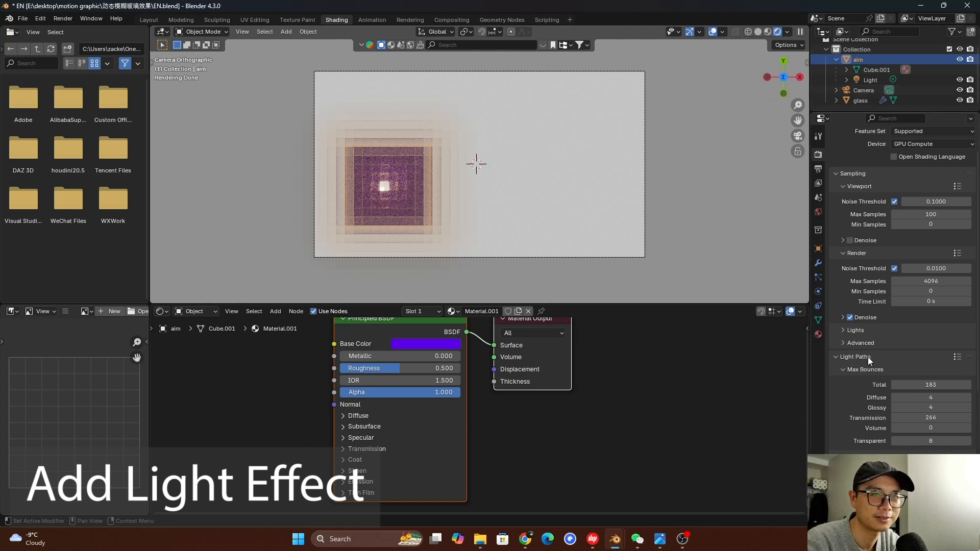
click(871, 80)
click(819, 292)
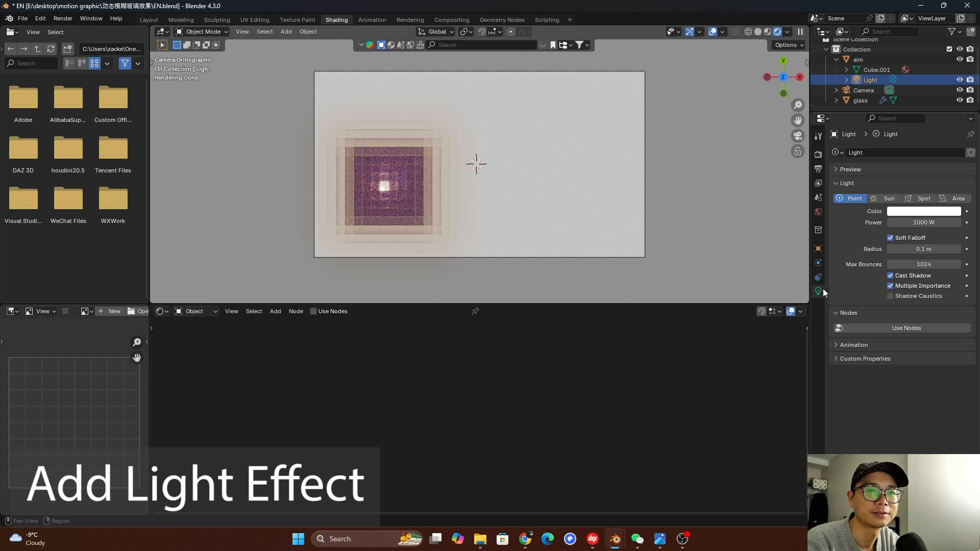
click(909, 213)
click(932, 97)
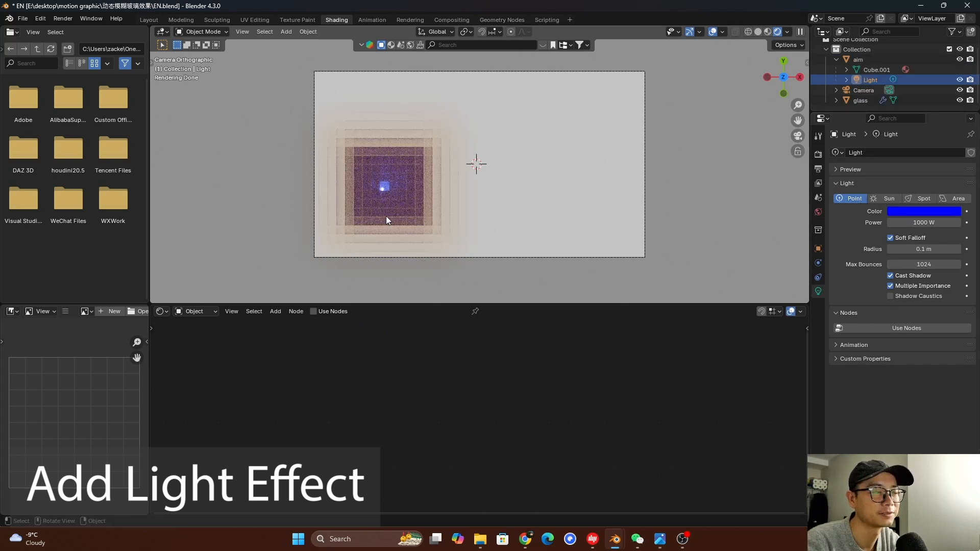
key(ctrl+s)
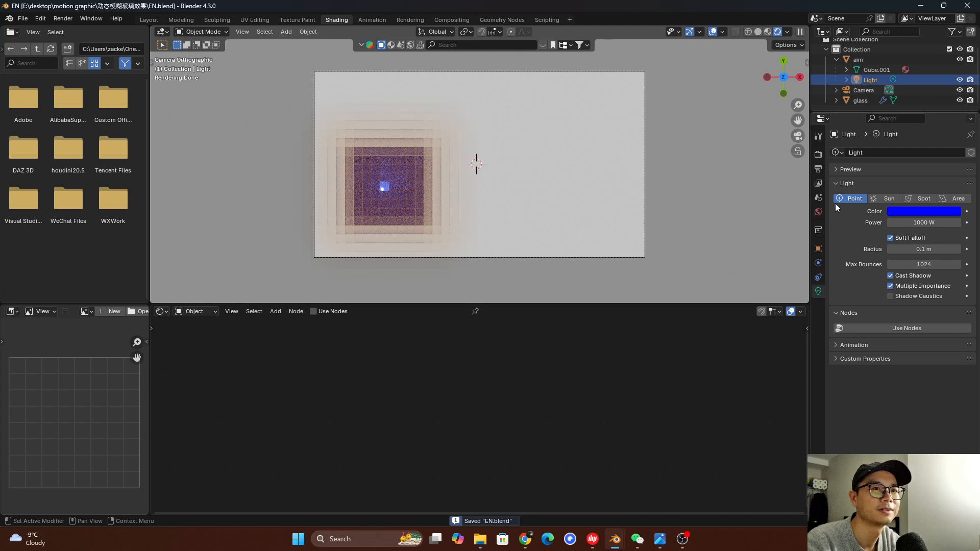
Set the render Max Samples to 50
click(819, 154)
click(936, 315)
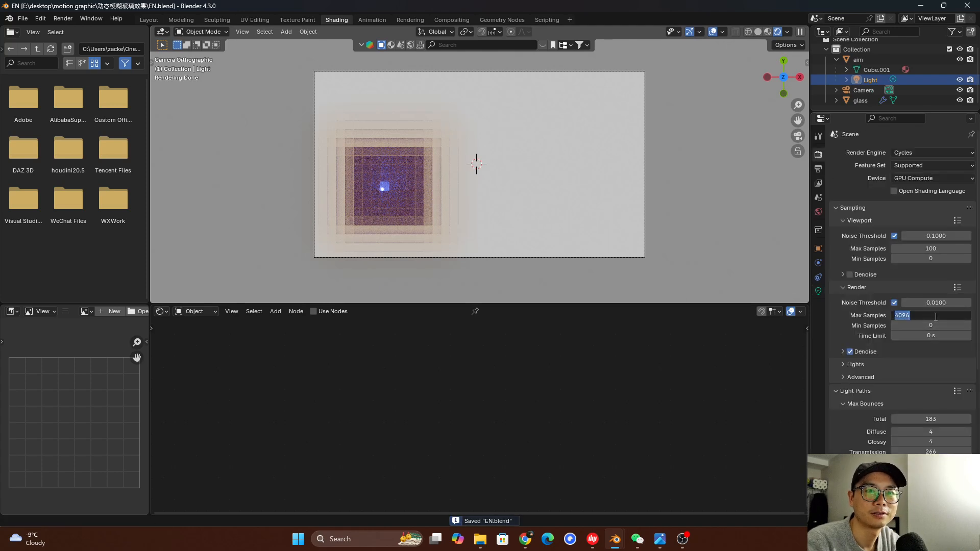
text(5)
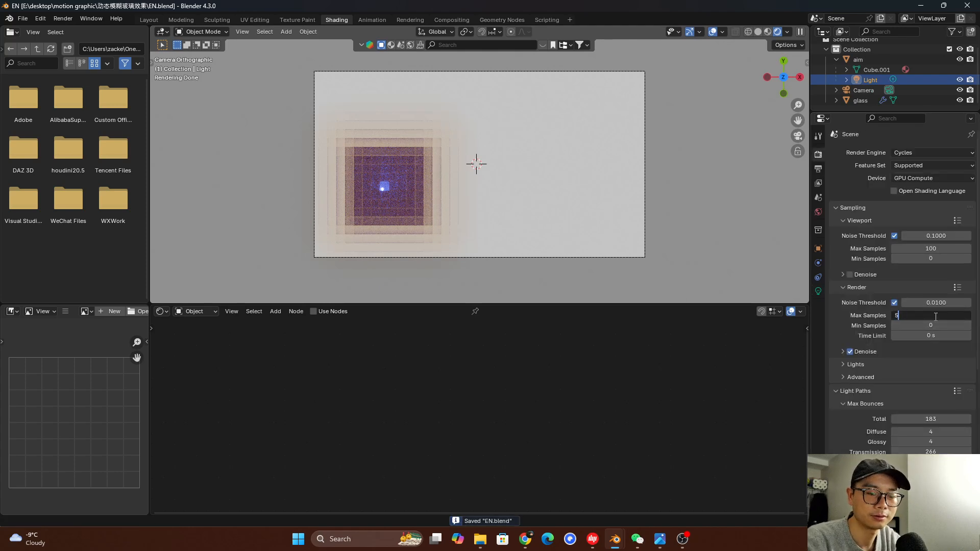
text(0)
key(Return)
Render the image, inspect the result, and save the file after closing the render
click(57, 19)
click(66, 28)
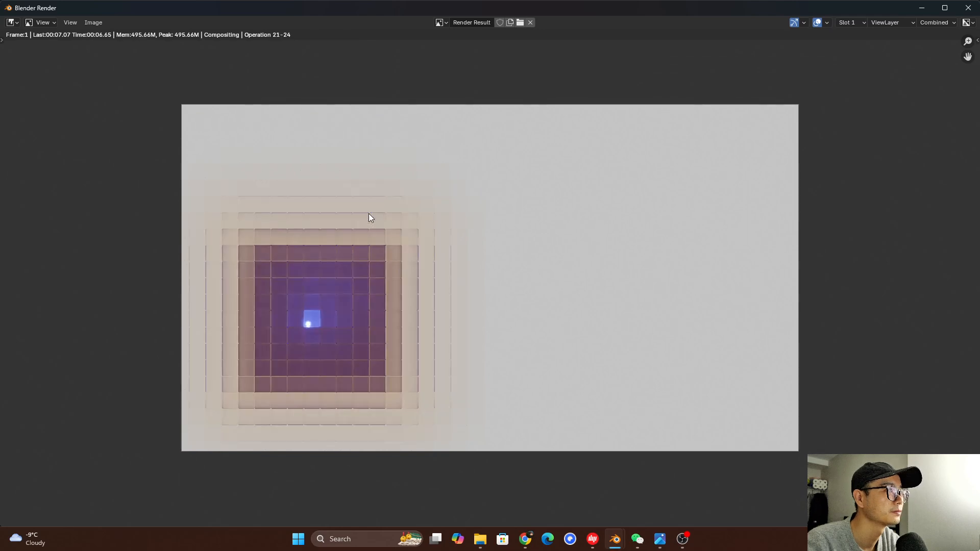
scroll(367, 235, down, 1)
scroll(366, 258, up, 1)
scroll(473, 277, down, 2)
click(968, 8)
key(ctrl+s)
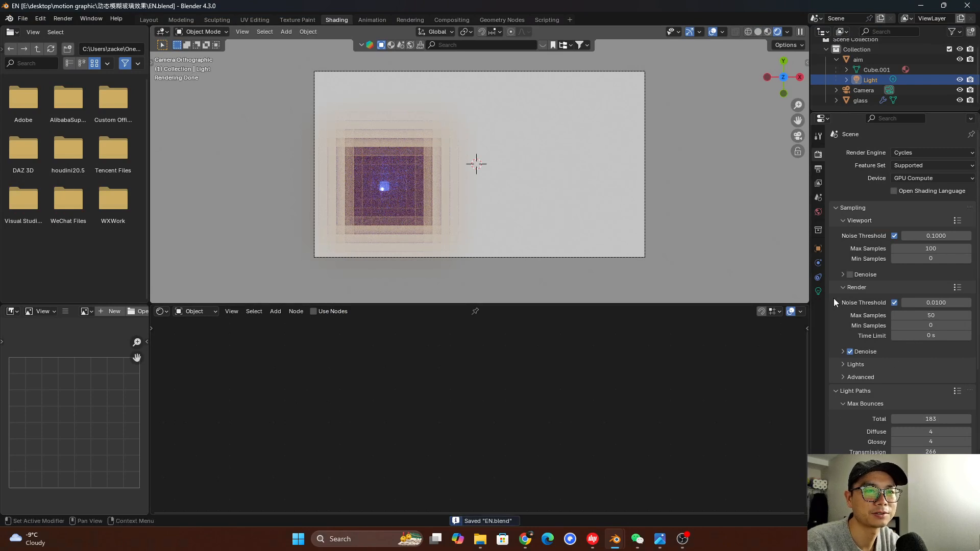
Expand the Color Management settings in the render properties
click(818, 291)
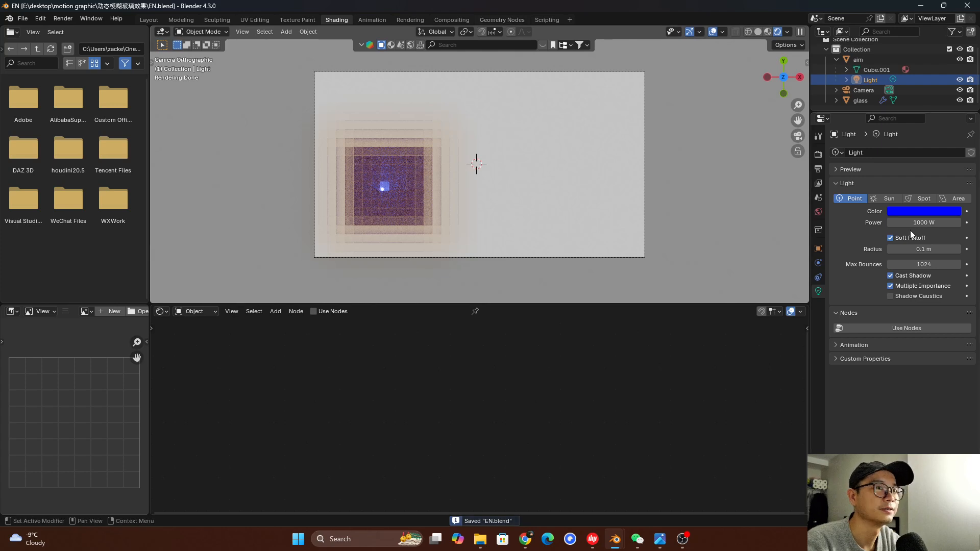
click(819, 154)
scroll(920, 436, down, 10)
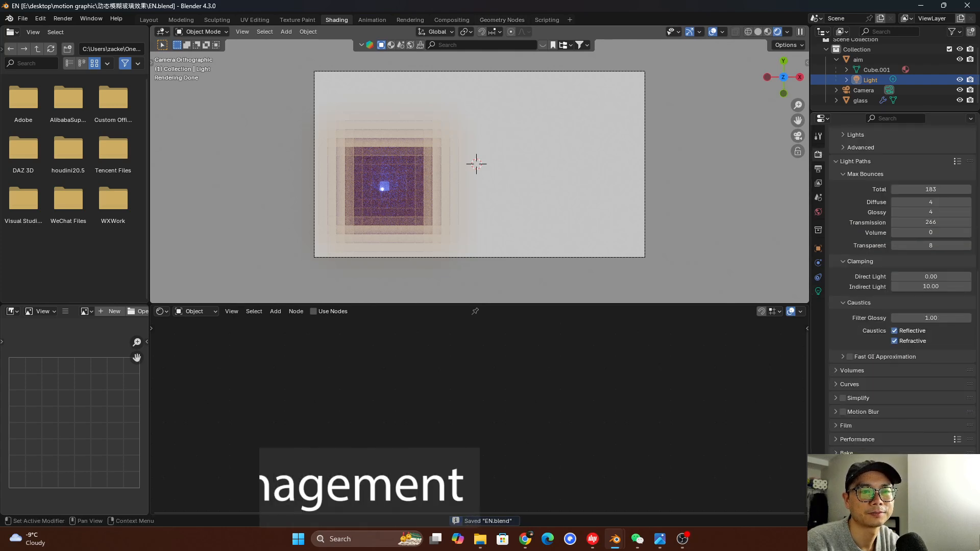
scroll(901, 286, down, 5)
click(909, 403)
scroll(860, 391, up, 5)
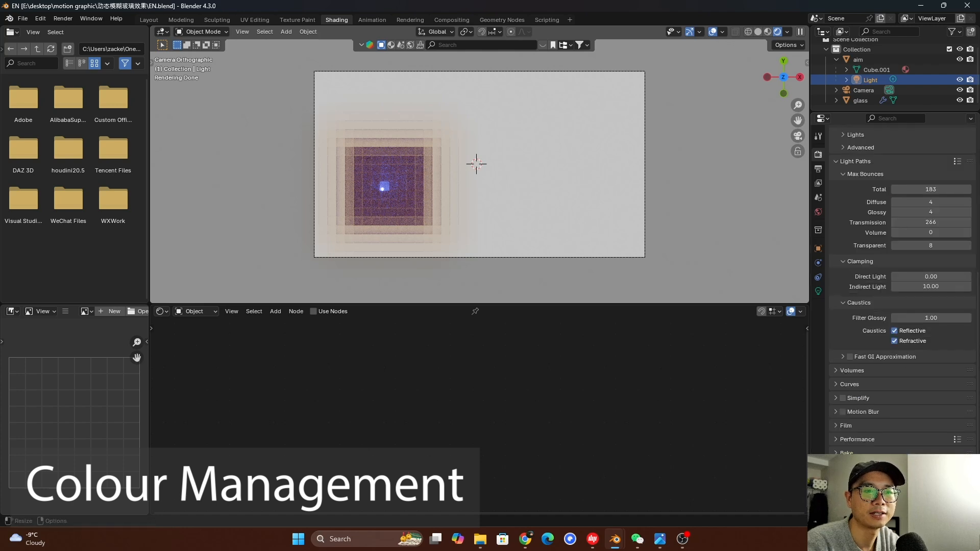
scroll(911, 403, down, 5)
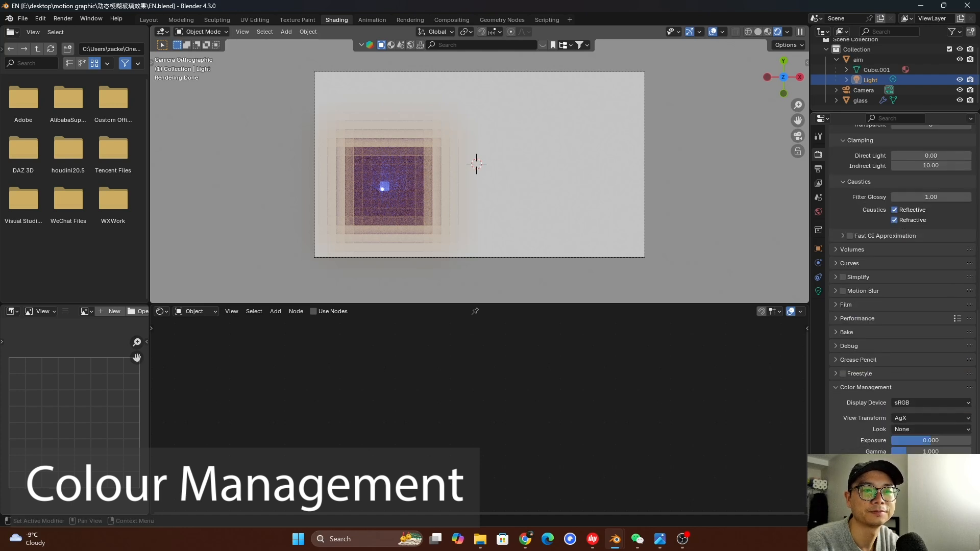
Try Display P3 and Rec.1886 as the display device and return it to sRGB
click(908, 405)
click(918, 426)
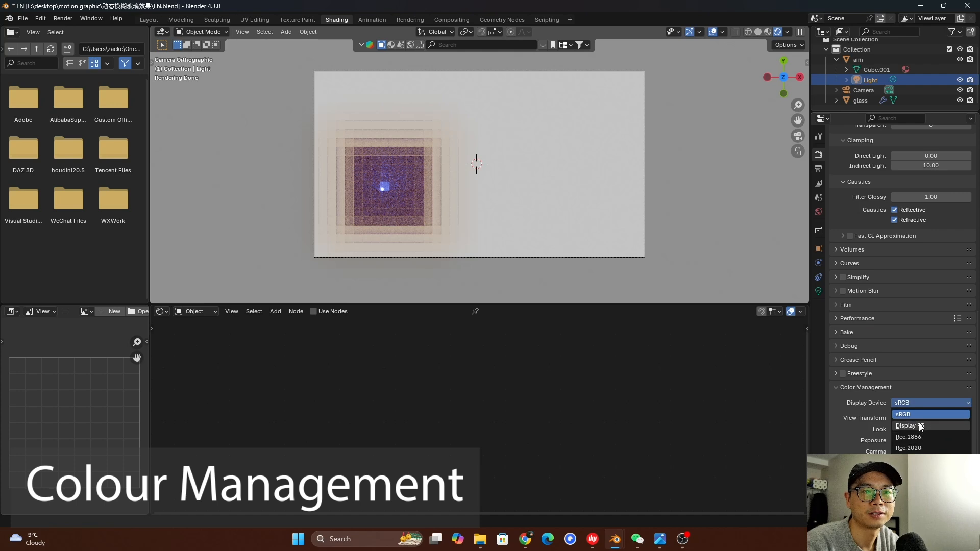
click(916, 405)
click(914, 437)
click(914, 405)
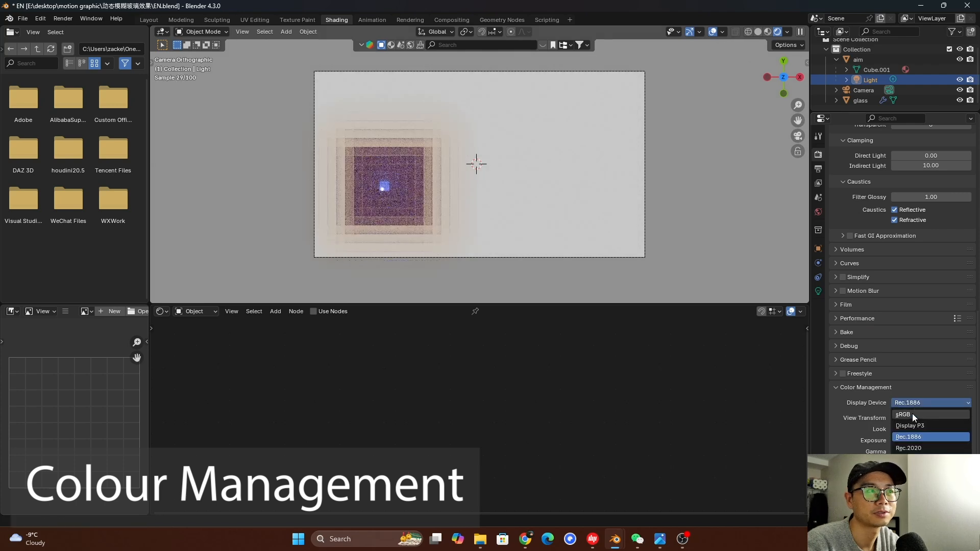
click(912, 415)
Set the View Transform to Standard and save the file
click(913, 421)
click(911, 440)
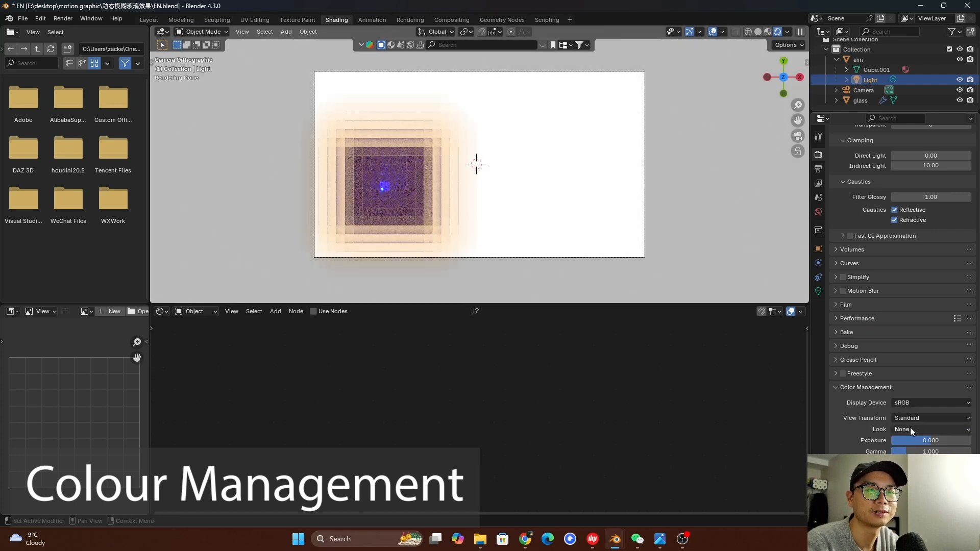
click(914, 420)
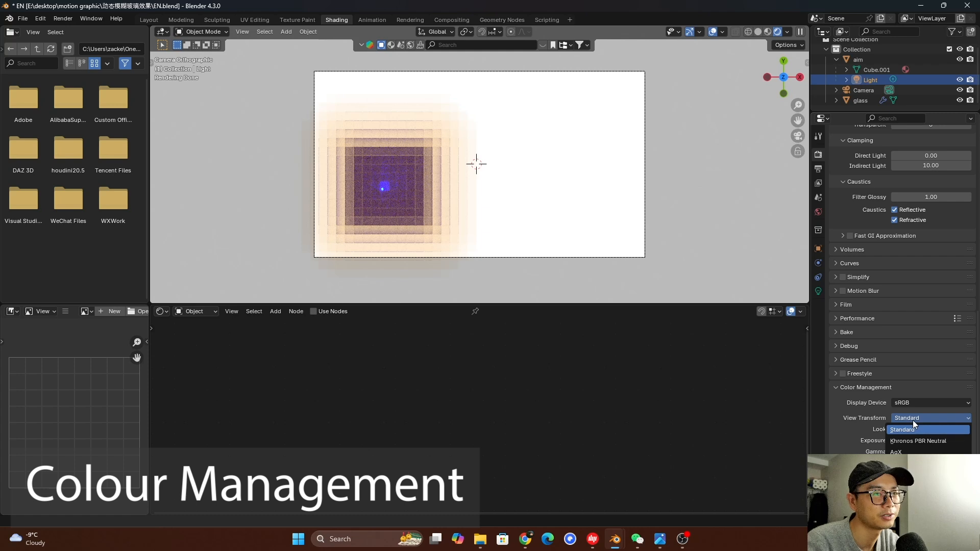
click(912, 417)
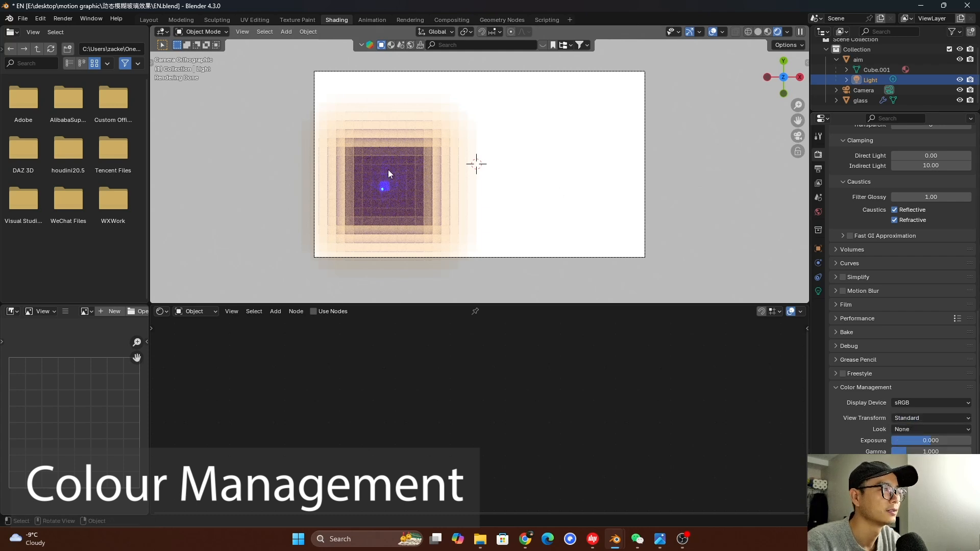
key(ctrl+s)
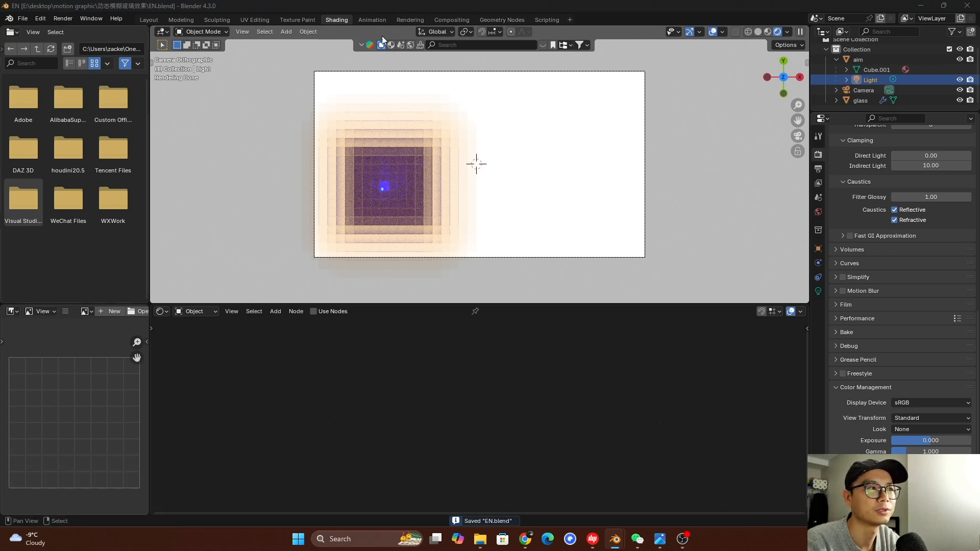
Switch to the motion blur glass effect.blend project
drag(0, 80, 716, 88)
double_click(715, 89)
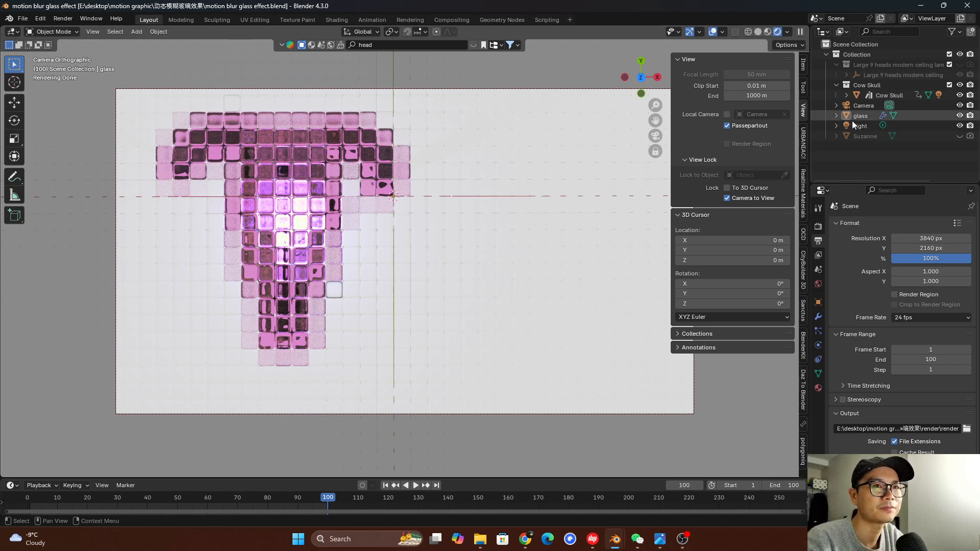
Select the hidden Suzanne object, view the BlenderKit asset results for "head", and close the asset bar
click(874, 136)
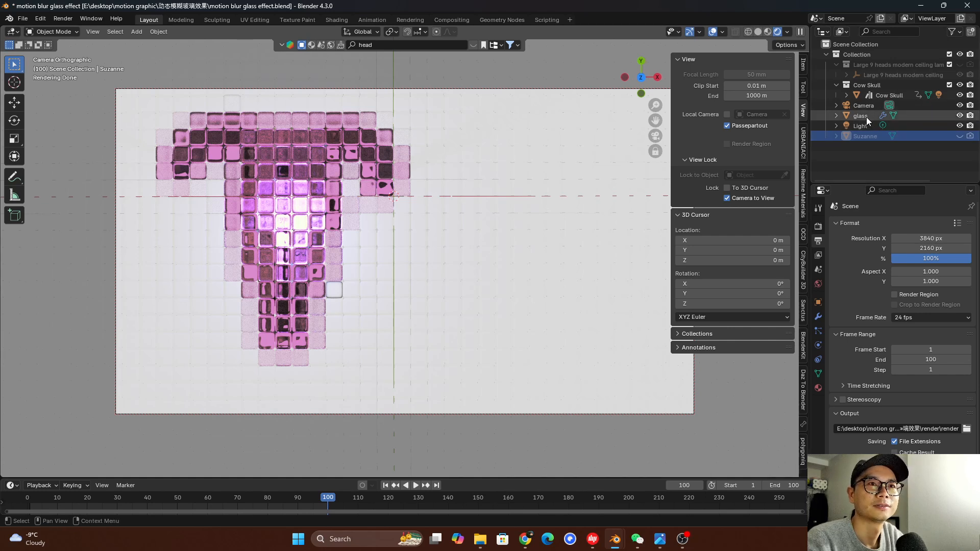
click(391, 45)
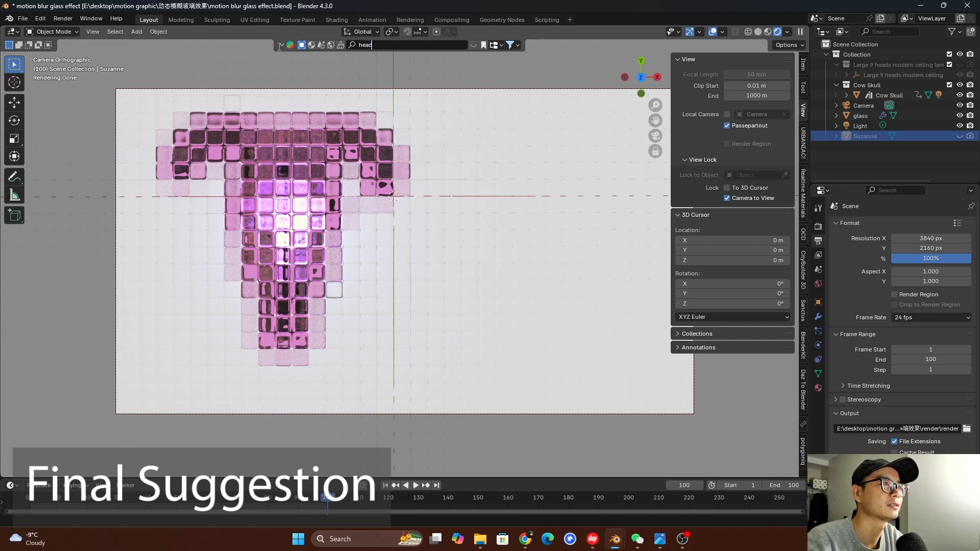
click(281, 45)
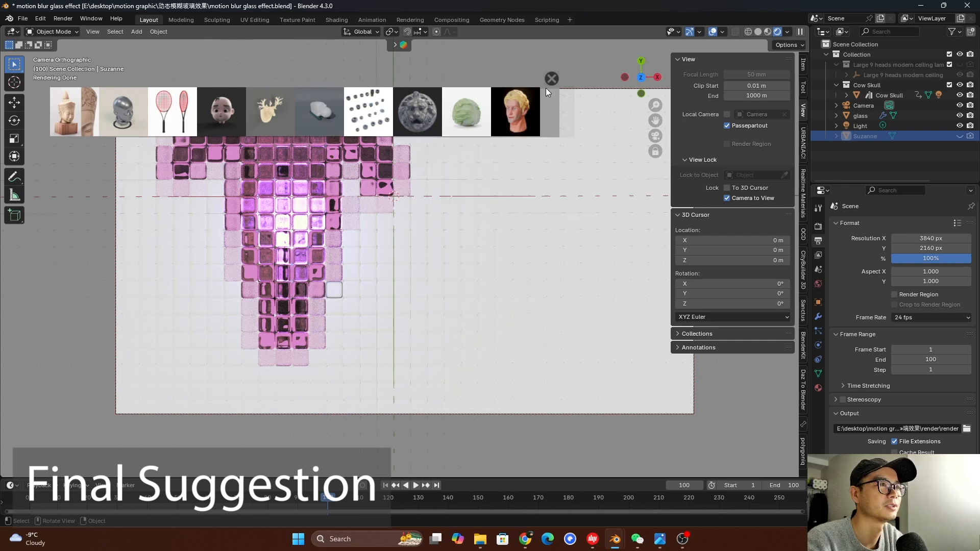
click(551, 79)
Check the cow skull's placement beneath the glass cubes from the front, and save the project in camera view
key(KP_1)
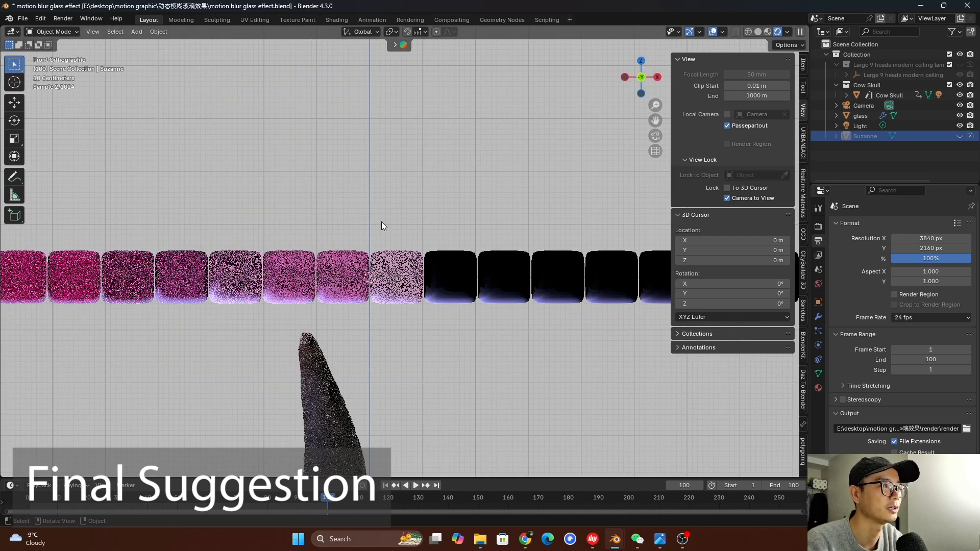
scroll(378, 369, down, 5)
shift+middle_drag(350, 389, 308, 393)
scroll(363, 365, up, 2)
key(KP_0)
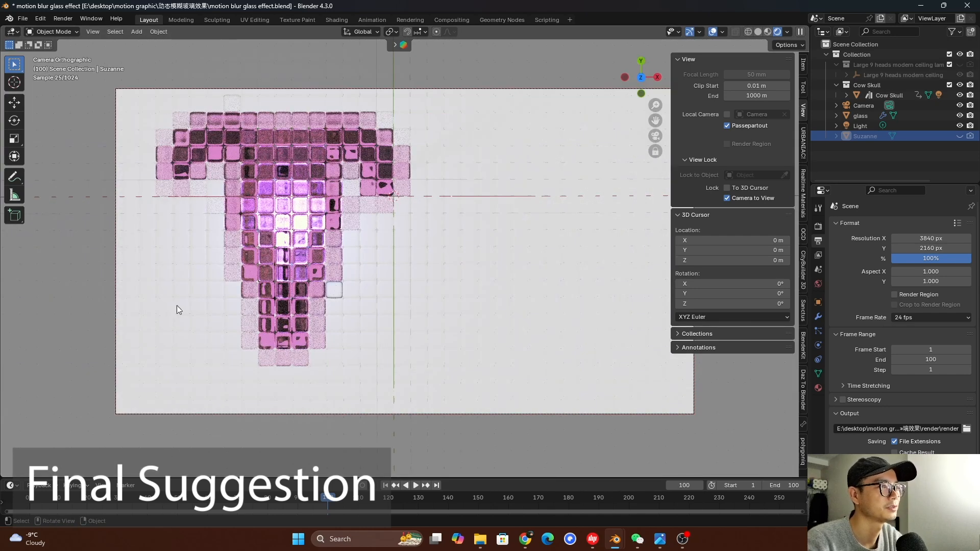
key(ctrl+s)
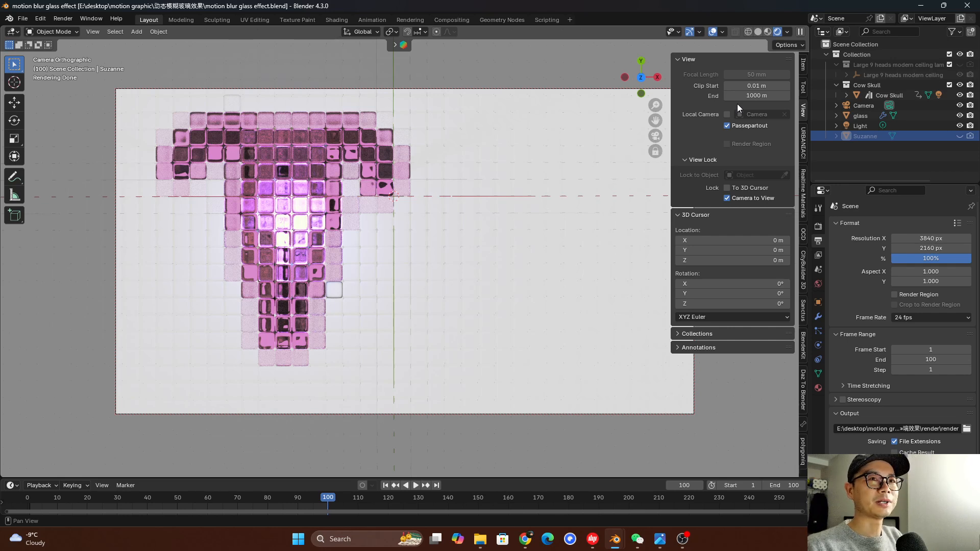
key(ctrl+s)
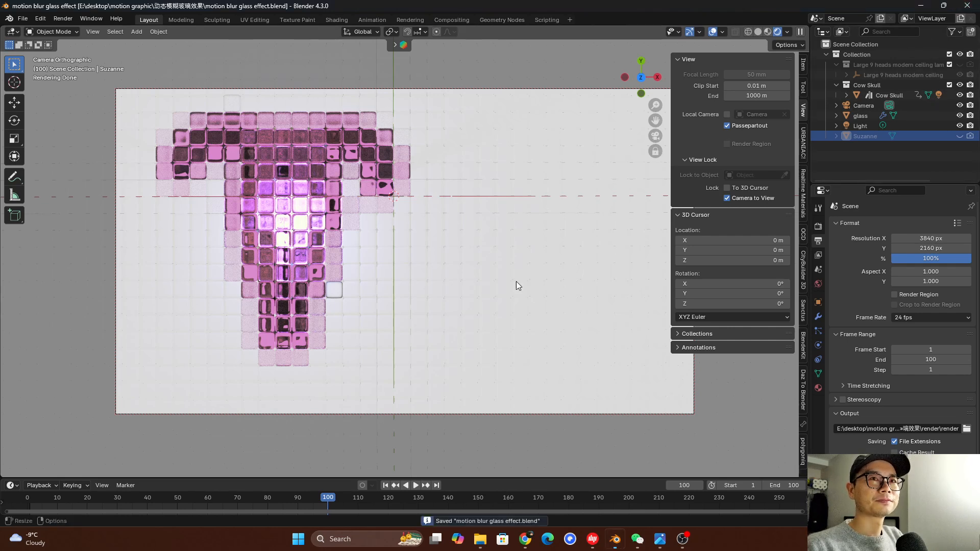